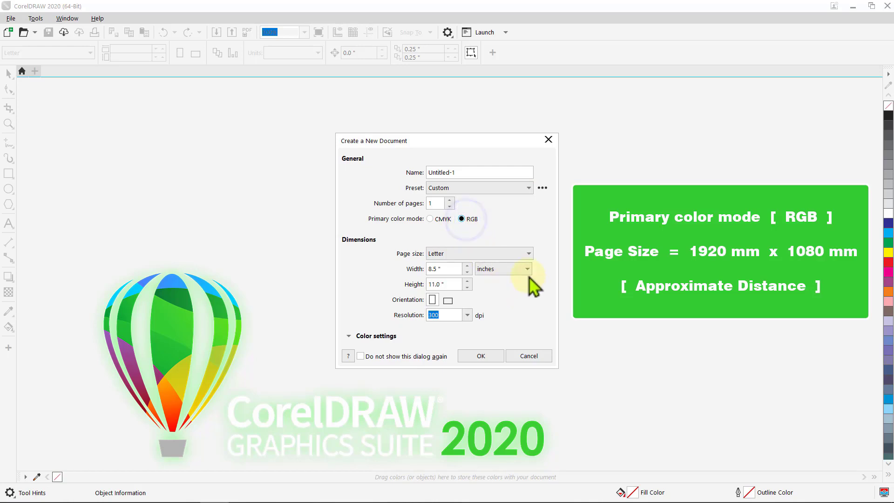
# Step: Create the new document in millimetres with a page size of 1920 × 1080 mm
pyautogui.click(528, 272)
pyautogui.click(520, 285)
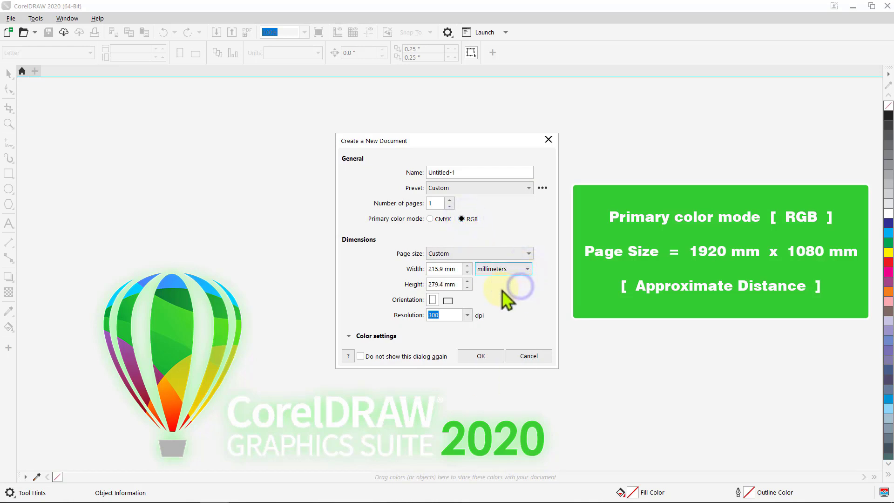
pyautogui.moveTo(461, 269); pyautogui.dragTo(388, 273)
pyautogui.write('1920')
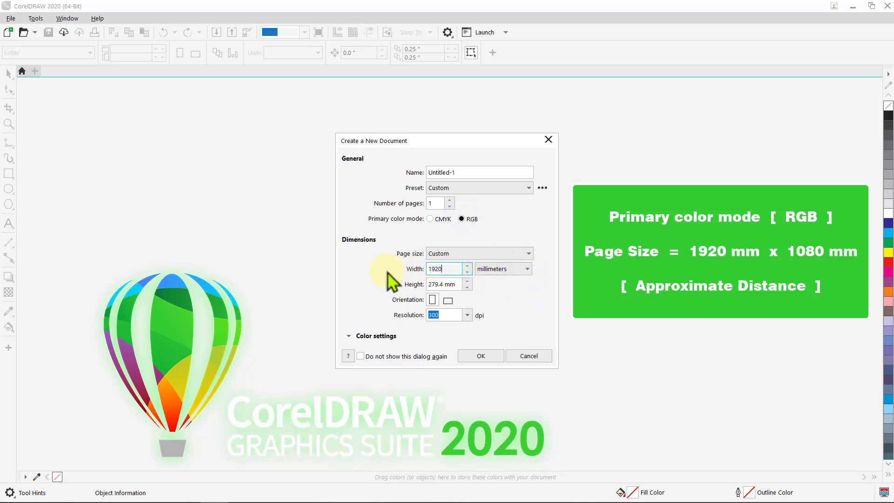
pyautogui.moveTo(460, 285); pyautogui.dragTo(387, 285)
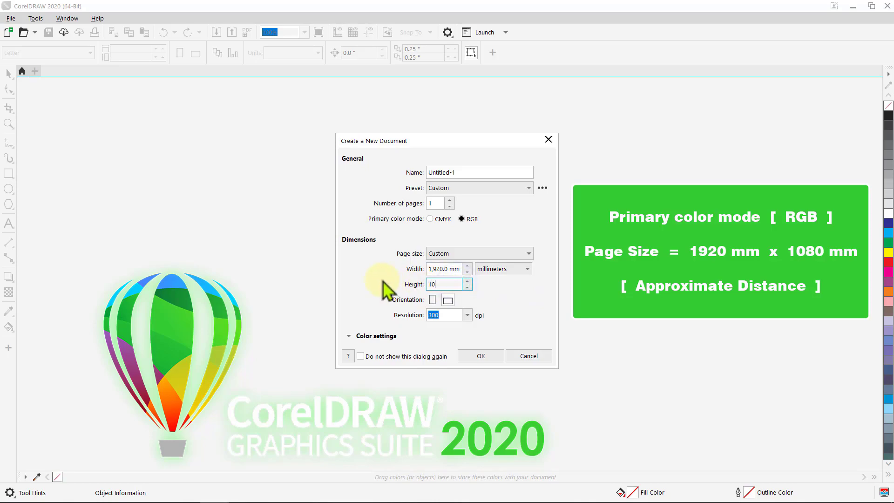
pyautogui.click(465, 359)
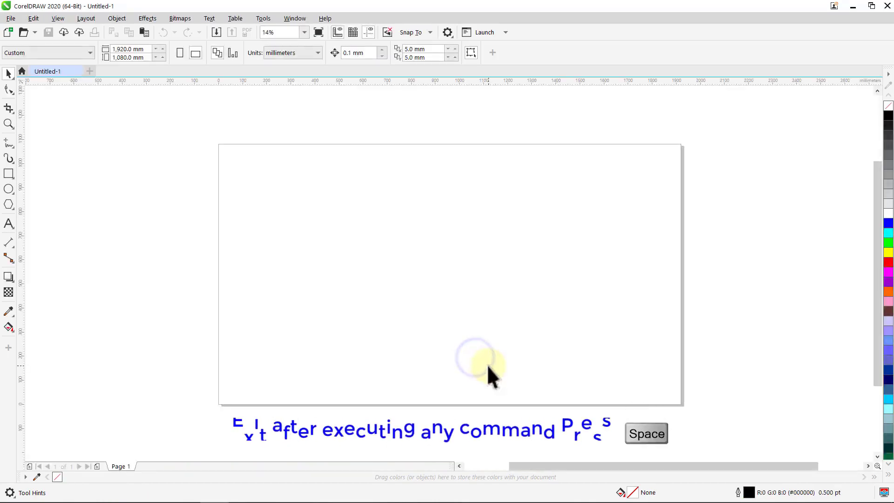
# Step: Set the default toolbar button size to Medium
pyautogui.click(294, 19)
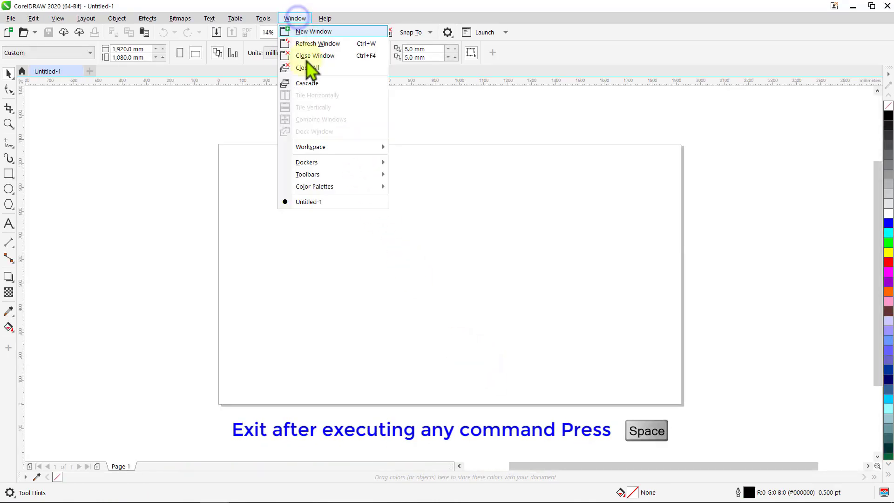
pyautogui.moveTo(322, 177)
pyautogui.moveTo(497, 177)
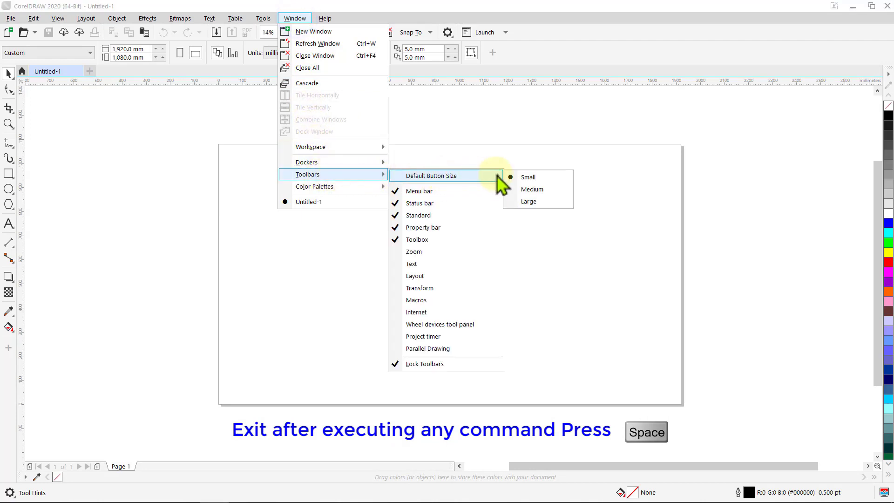
pyautogui.click(557, 190)
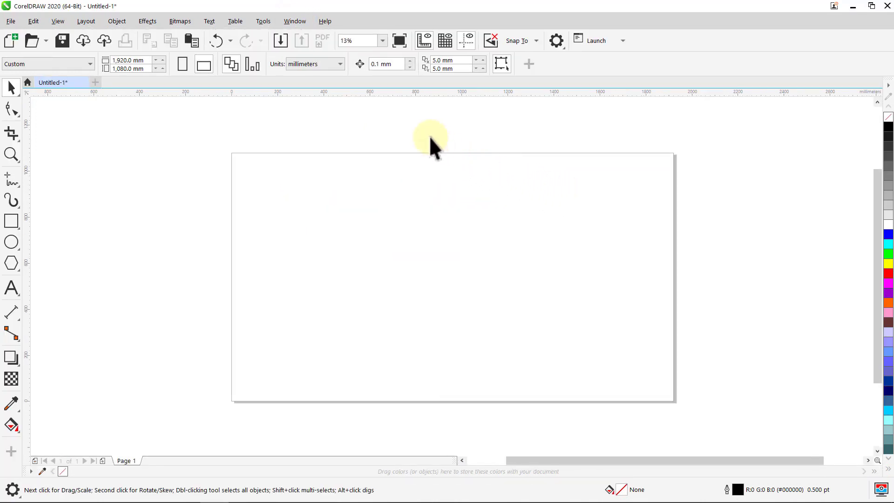
# Step: Set the default outline width for new graphic objects to 8.0 pt with the Rectangle tool active
pyautogui.doubleClick(361, 40)
pyautogui.write('20')
pyautogui.press('Return')
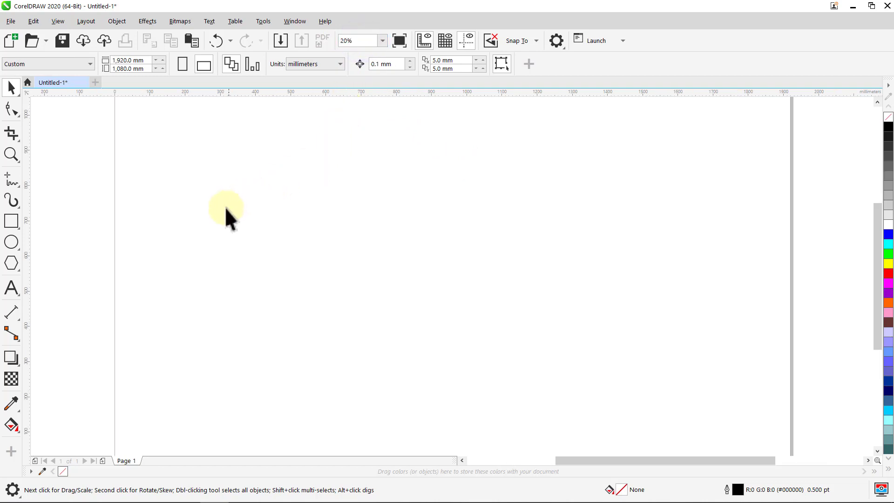
pyautogui.click(18, 223)
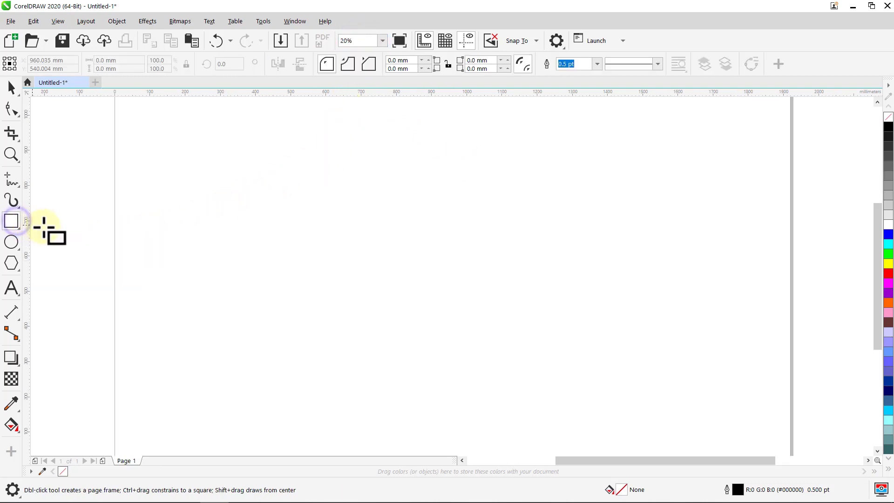
pyautogui.click(597, 64)
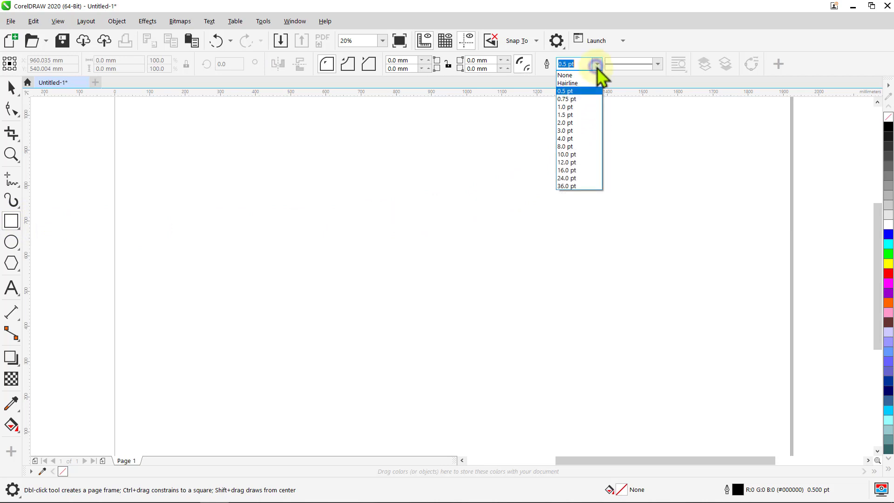
pyautogui.click(572, 147)
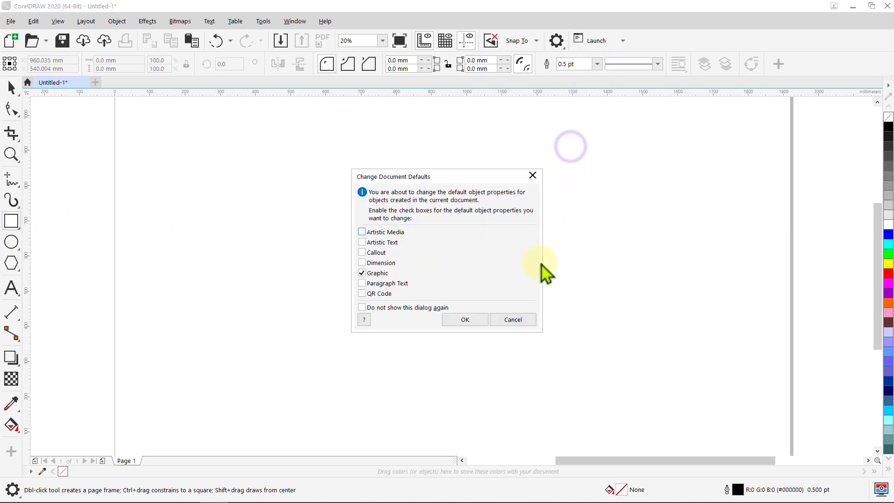
pyautogui.click(465, 319)
# Step: Draw a rectangle centred on the page and size it to 720 mm wide and 880 mm high
pyautogui.moveTo(333, 169)
pyautogui.mouseDown()
pyautogui.moveTo(415, 261)
pyautogui.moveTo(539, 374)
pyautogui.mouseUp()
pyautogui.press('p')
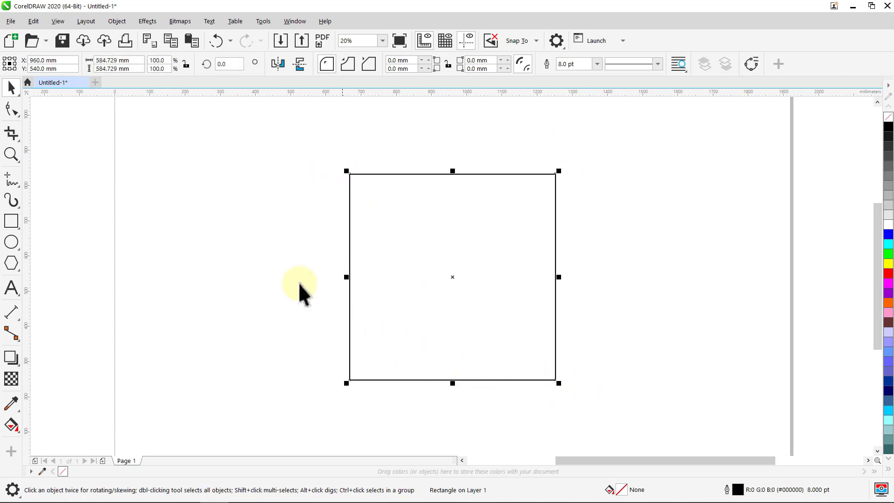
pyautogui.click(122, 60)
pyautogui.doubleClick(119, 62)
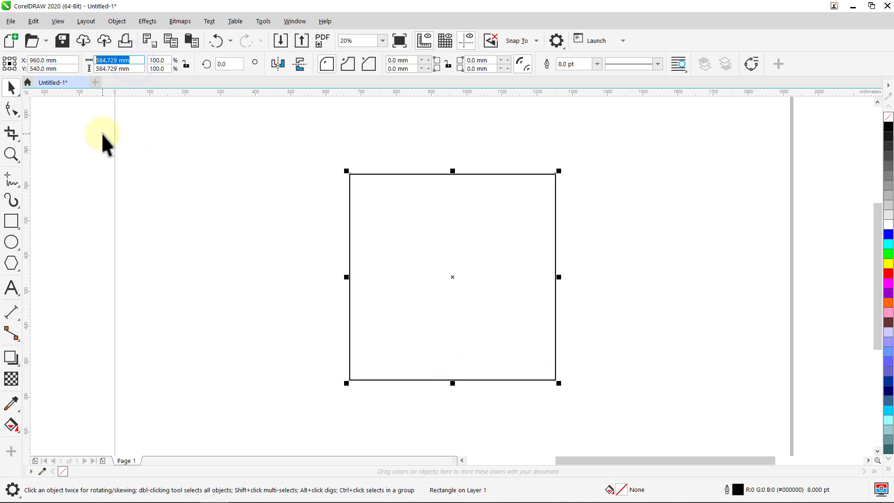
pyautogui.press('Return')
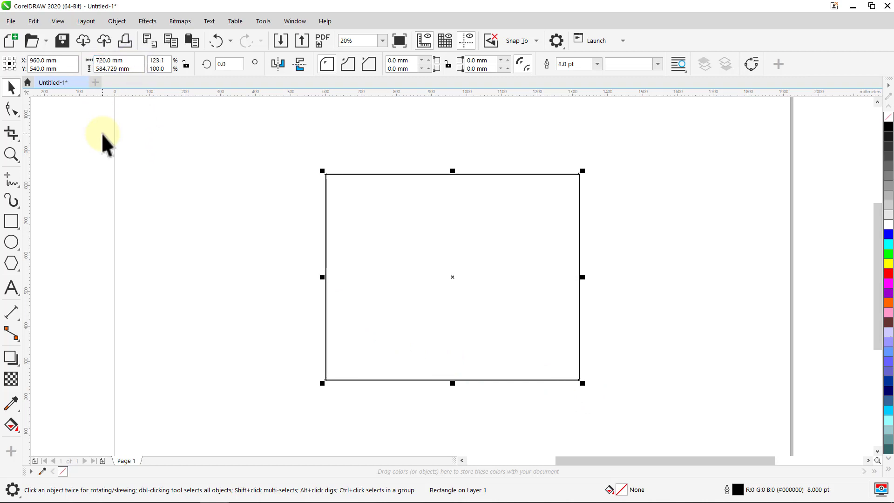
pyautogui.doubleClick(134, 69)
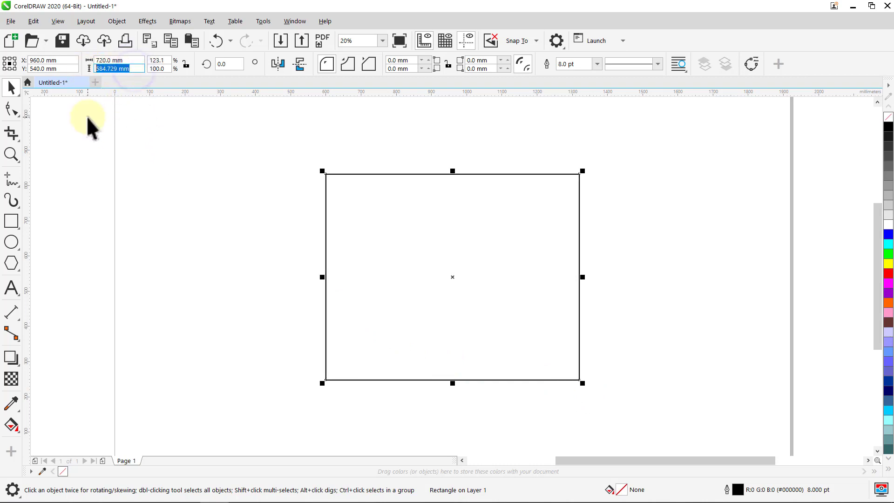
pyautogui.write('880')
pyautogui.press('Return')
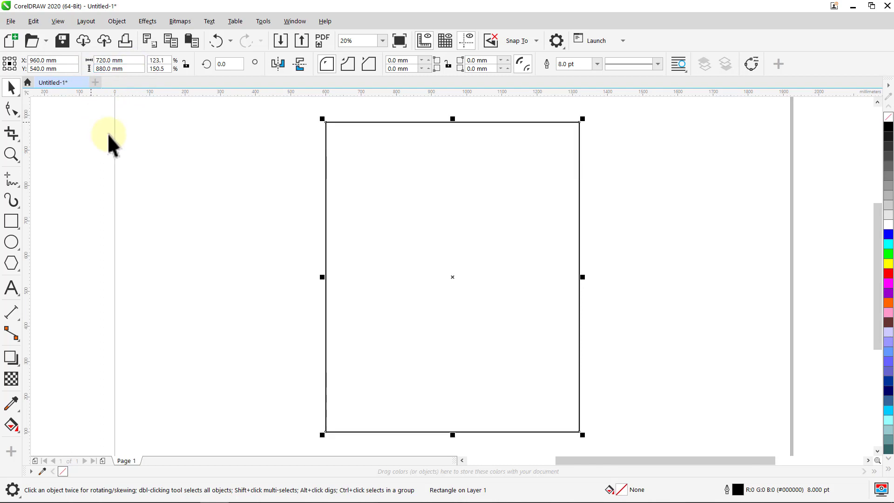
# Step: Make a copy of the rectangle scaled about its centre and size the copy to 840 mm wide by 120 mm high
pyautogui.moveTo(453, 120); pyautogui.dragTo(450, 240)
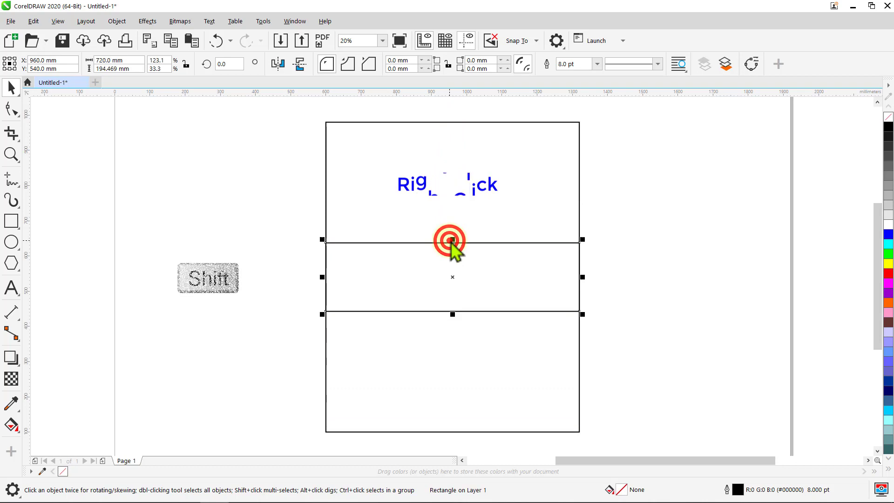
pyautogui.click(130, 60)
pyautogui.write('840')
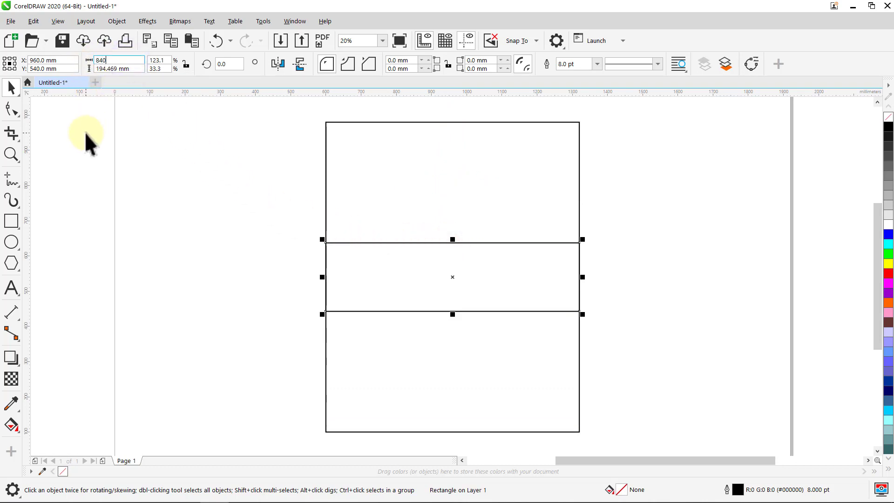
pyautogui.press('Return')
pyautogui.click(140, 69)
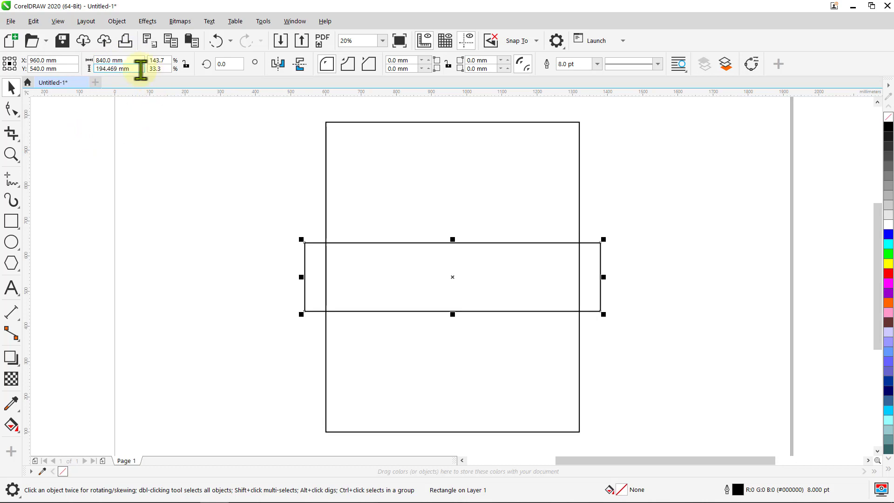
pyautogui.write('120')
pyautogui.press('Return')
pyautogui.click(90, 141)
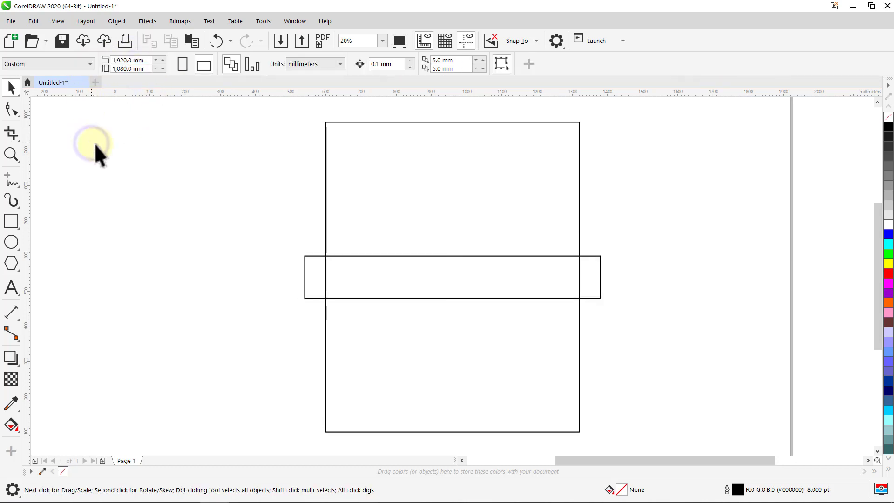
# Step: Set the nudge distance to 255 mm, duplicate the horizontal bar in place and nudge the copy up once
pyautogui.click(371, 65)
pyautogui.write('255')
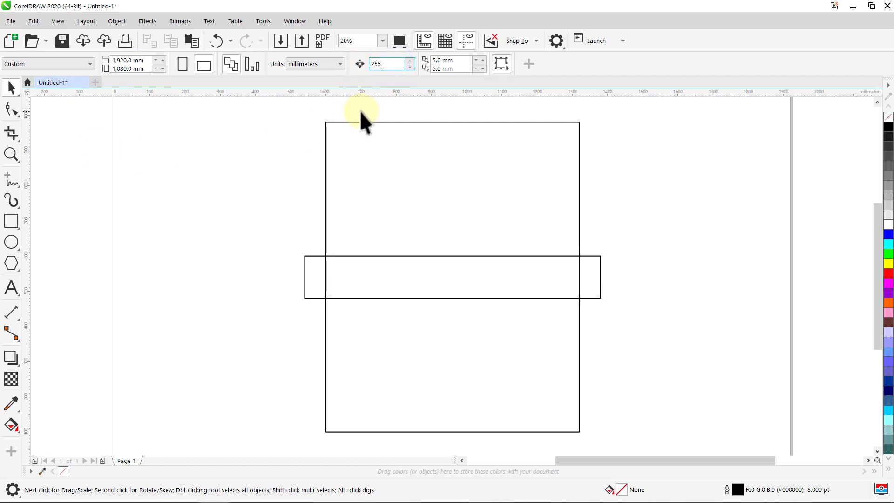
pyautogui.press('Return')
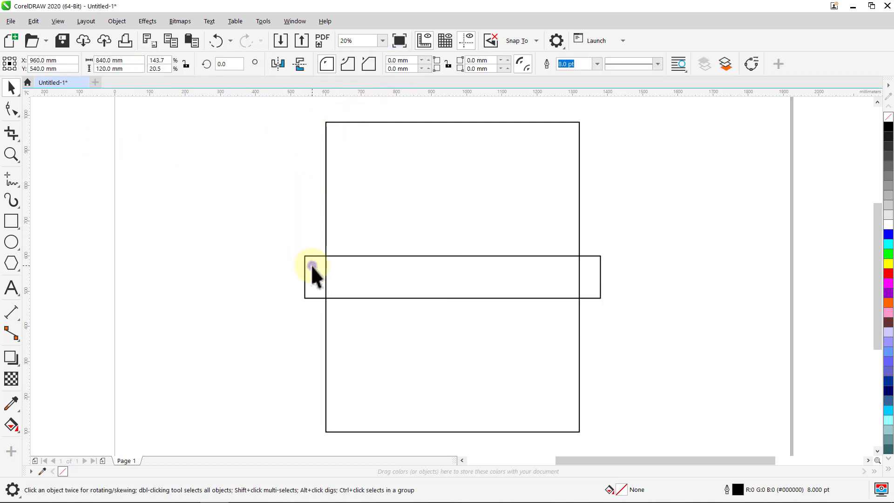
pyautogui.click(311, 265)
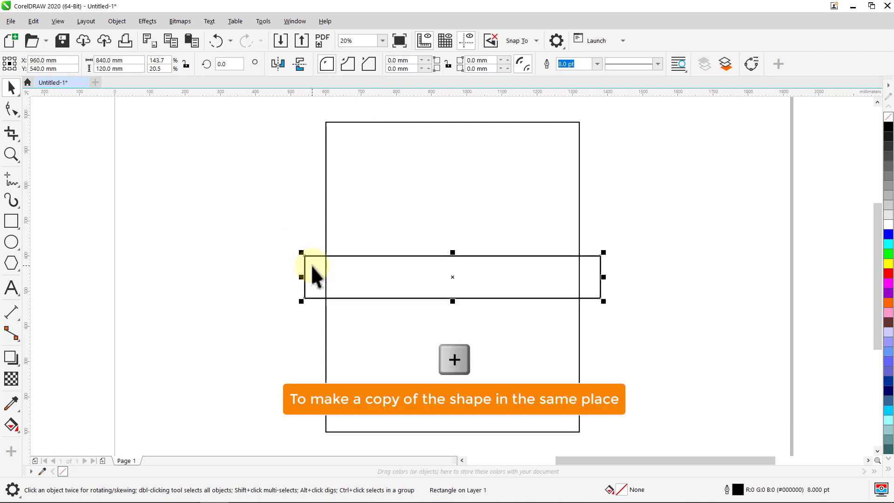
pyautogui.press('Up')
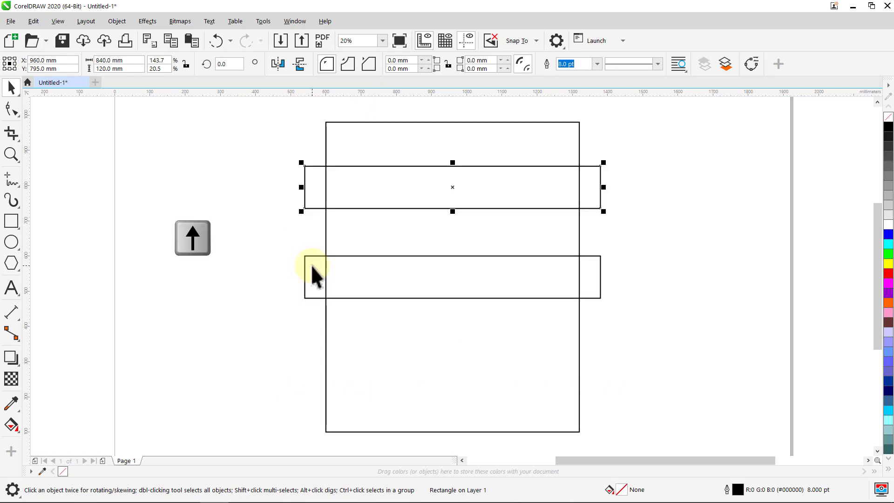
pyautogui.click(232, 242)
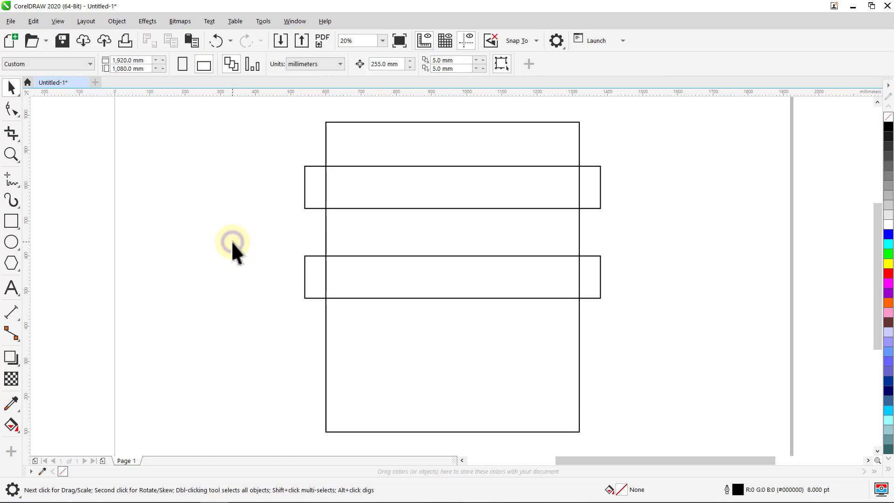
# Step: Set the width of the horizontal bar at the page centre to 900 mm
pyautogui.click(305, 276)
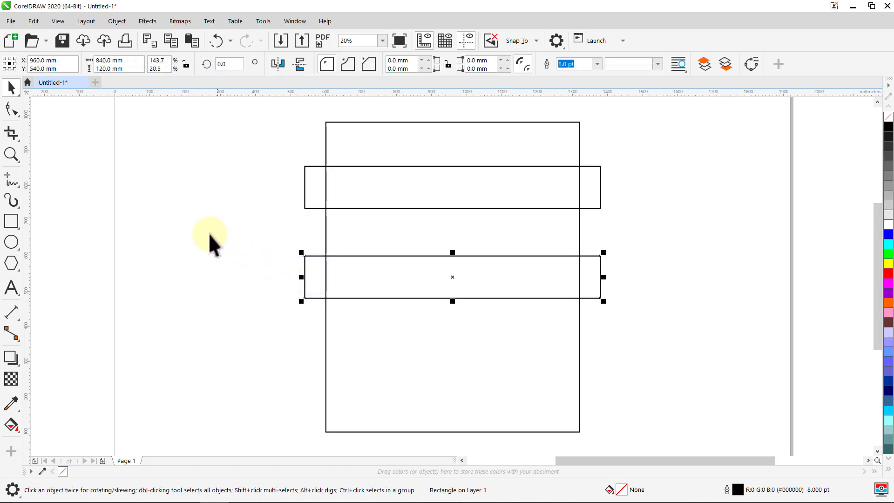
pyautogui.doubleClick(120, 60)
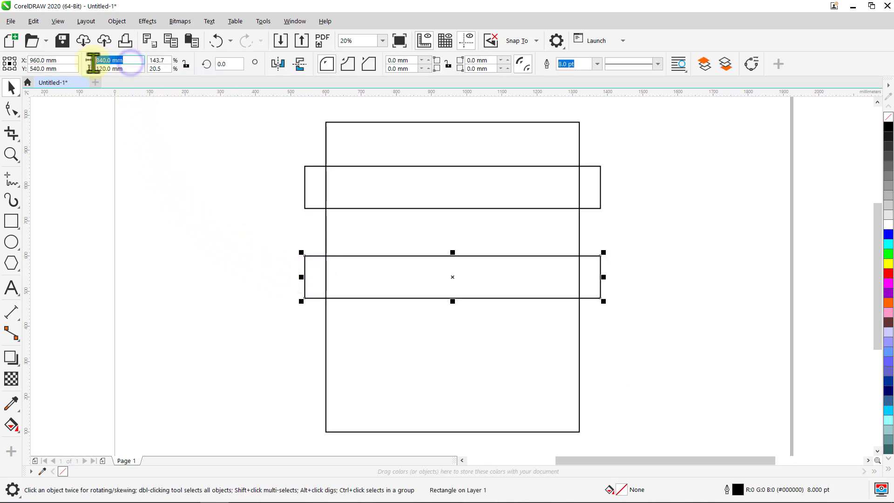
pyautogui.write('900')
pyautogui.press('Return')
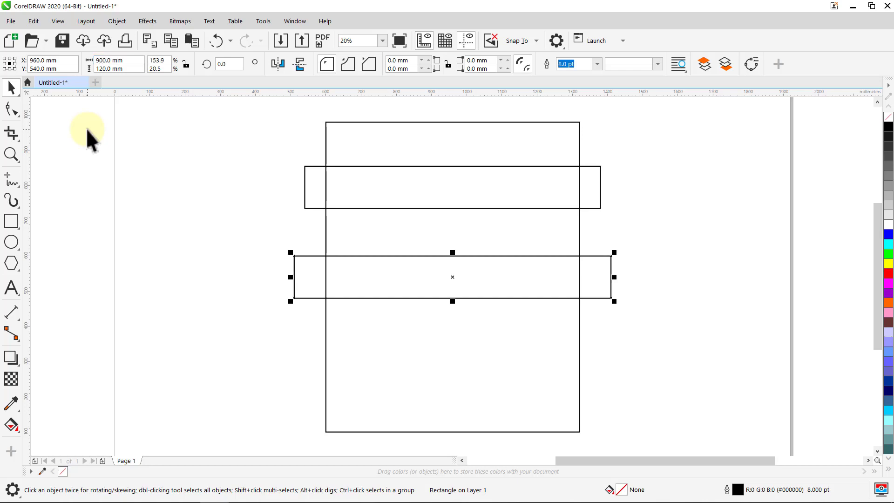
# Step: Set the nudge distance to 280 mm and nudge the wider horizontal bar down once
pyautogui.click(87, 130)
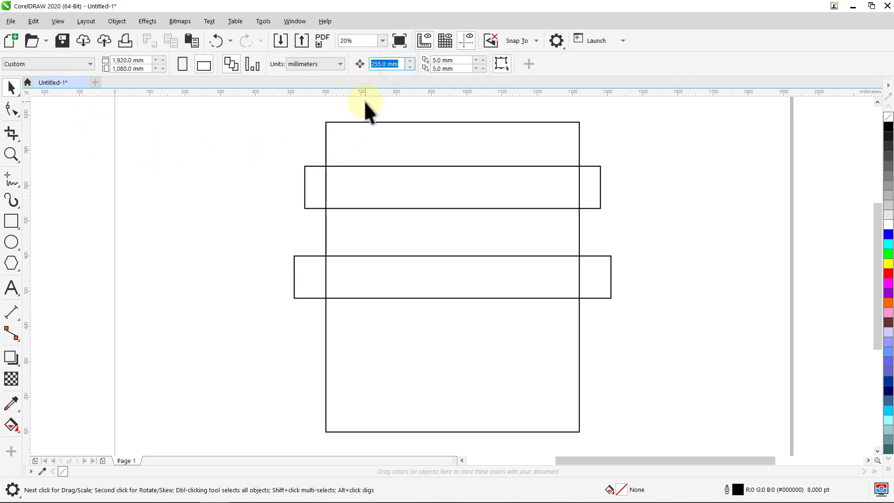
pyautogui.write('280')
pyautogui.press('Return')
pyautogui.click(301, 279)
pyautogui.press('Down')
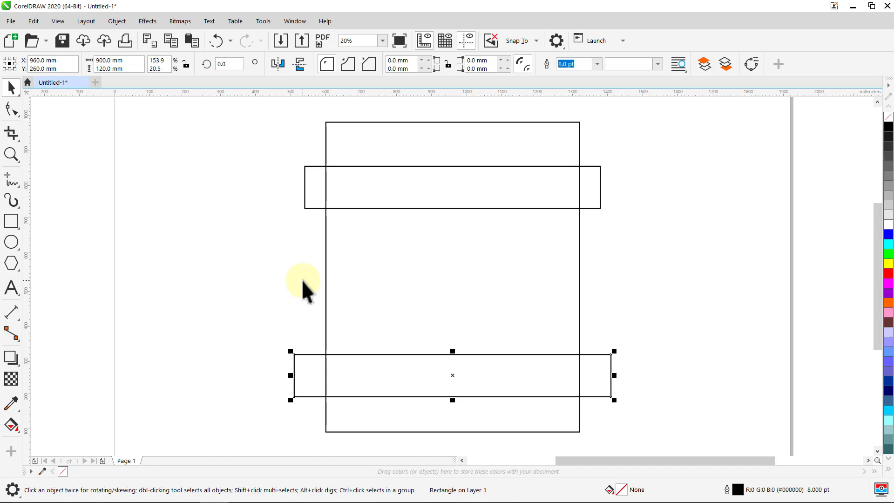
pyautogui.click(303, 281)
# Step: Draw a vertical 2-Point Line from the midpoint of the large rectangle's top edge to the midpoint of its bottom edge
pyautogui.click(8, 179)
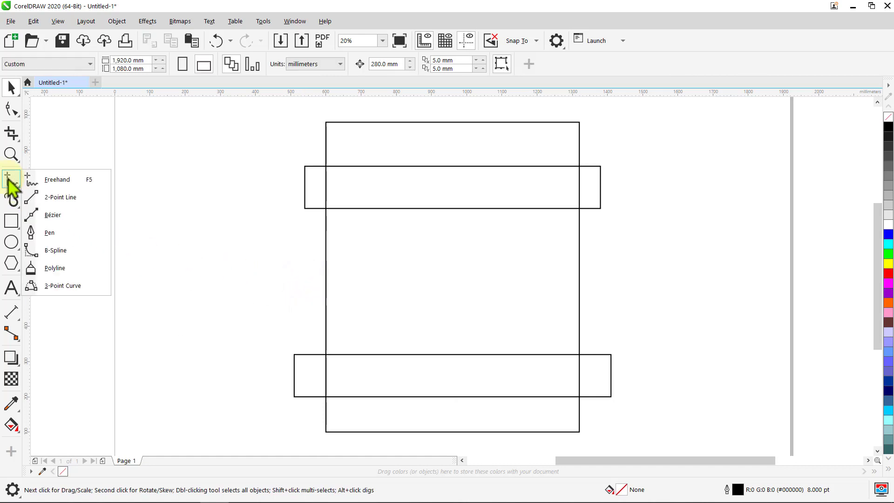
pyautogui.click(51, 197)
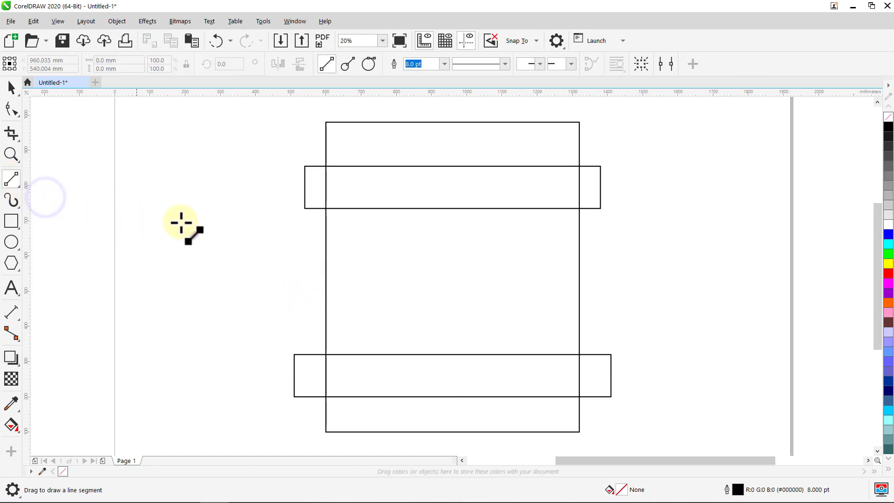
pyautogui.press('ctrl')
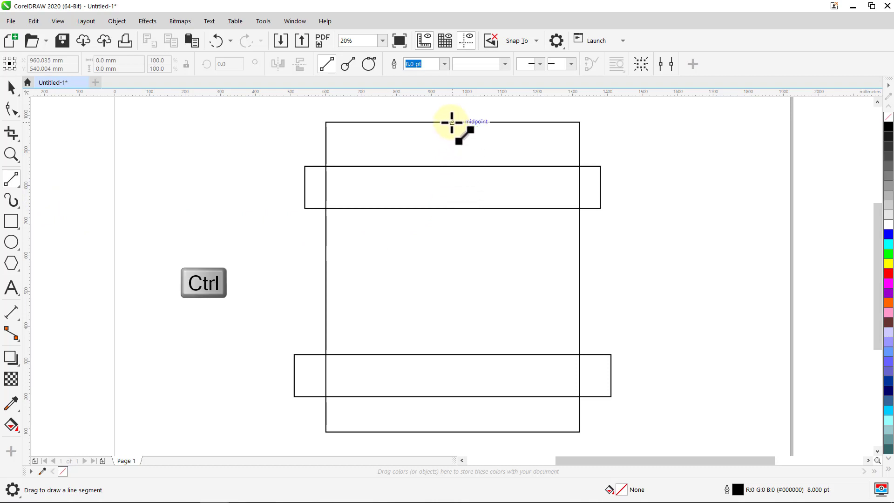
pyautogui.moveTo(451, 138); pyautogui.dragTo(456, 432)
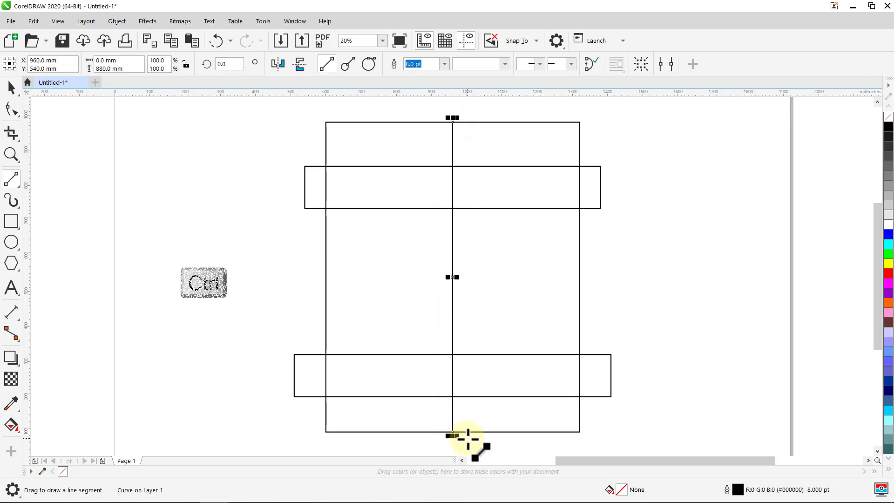
pyautogui.press('space')
pyautogui.click(474, 439)
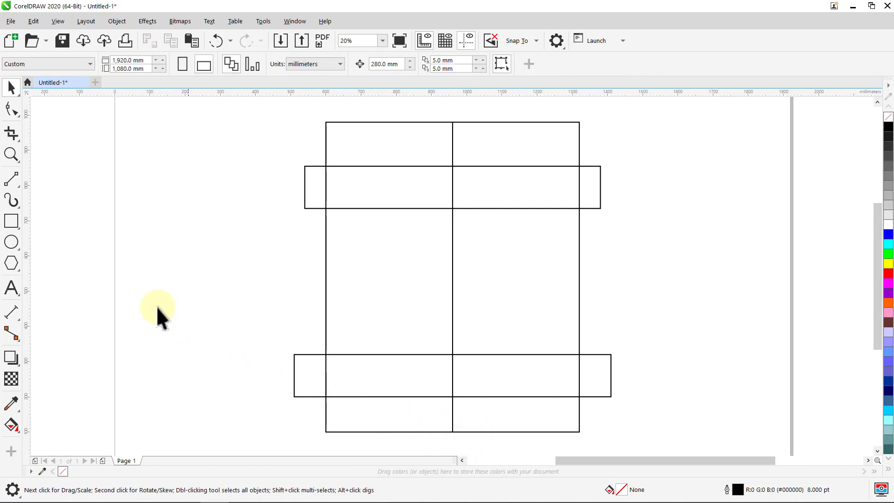
# Step: Draw a Bézier curve from the midpoint of the large rectangle's top edge to the upper bar's top-left corner, bowed downward
pyautogui.click(15, 182)
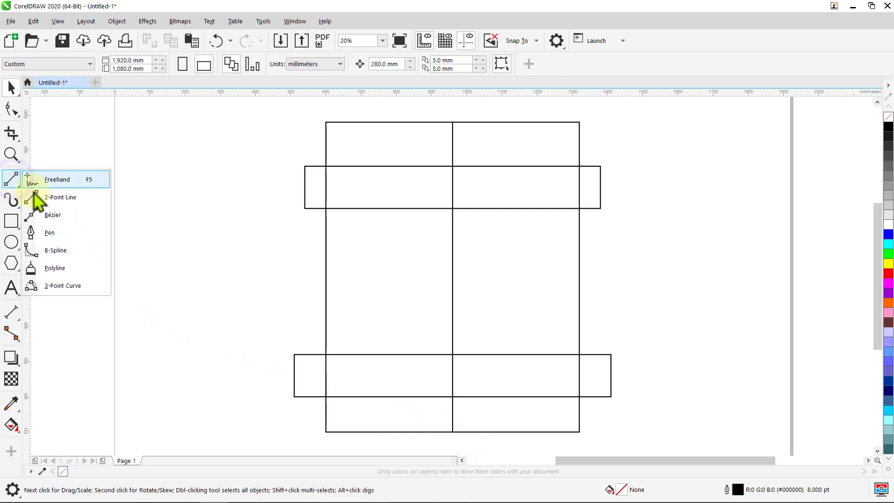
pyautogui.click(50, 216)
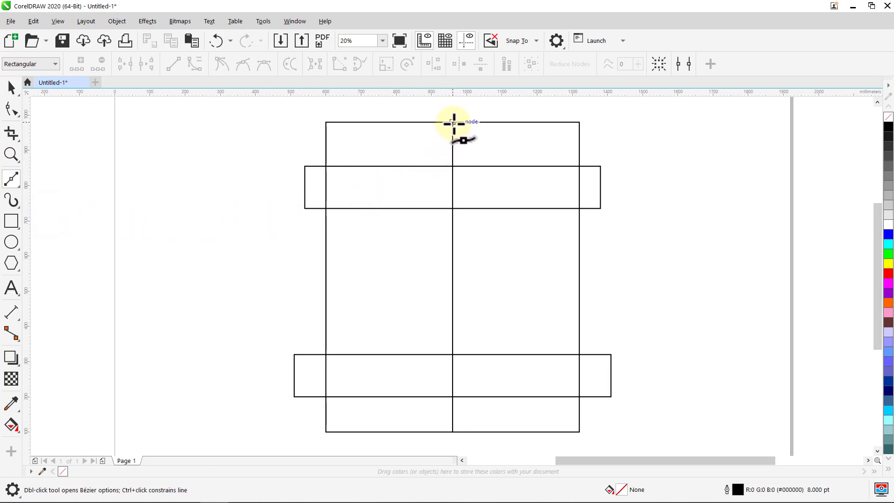
pyautogui.click(452, 123)
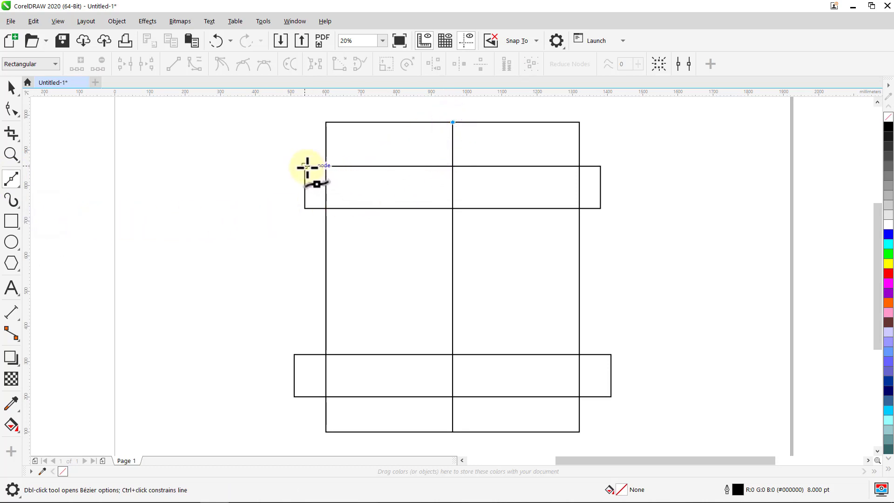
pyautogui.moveTo(305, 166); pyautogui.dragTo(195, 177)
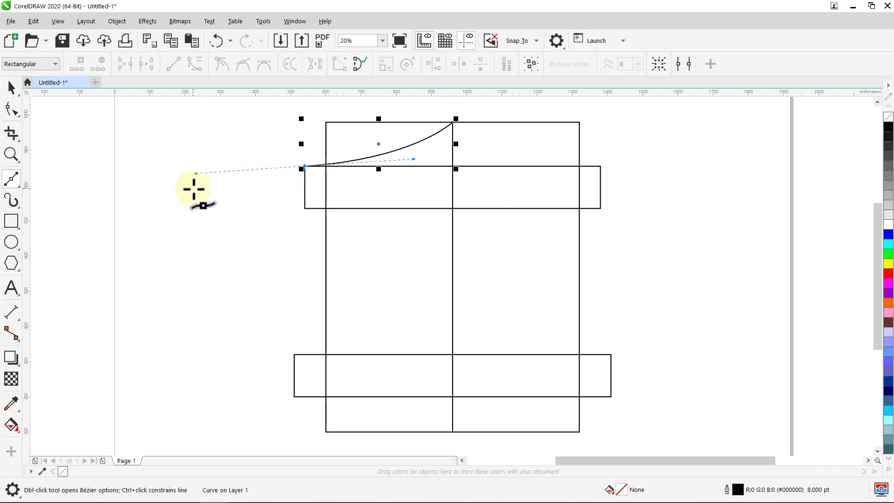
pyautogui.press('space')
pyautogui.click(188, 192)
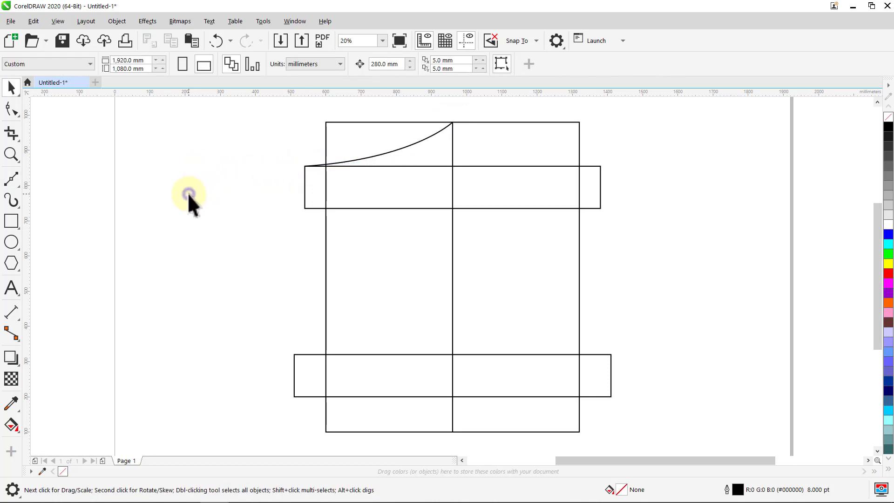
# Step: Draw a Bézier curve from the midpoint of the large rectangle's bottom edge to the lower bar's top-left corner, bowed downward
pyautogui.click(11, 180)
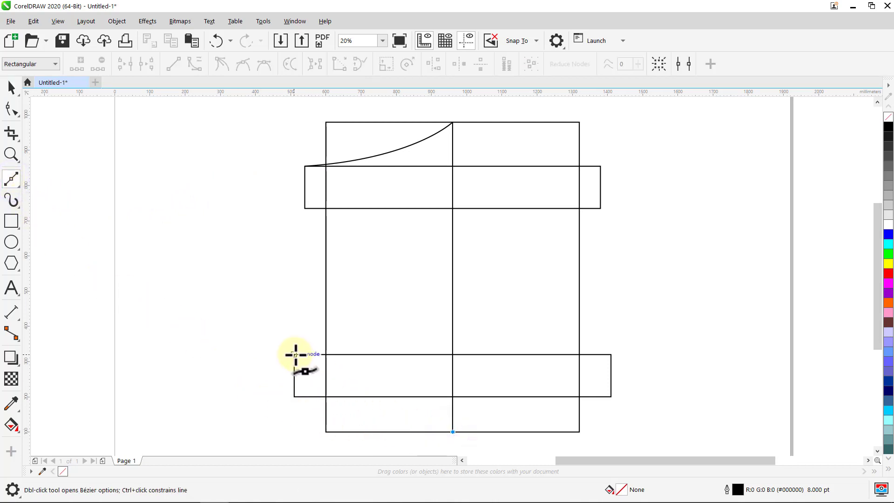
pyautogui.click(293, 355)
pyautogui.moveTo(233, 324); pyautogui.dragTo(205, 273)
pyautogui.press('space')
pyautogui.click(189, 301)
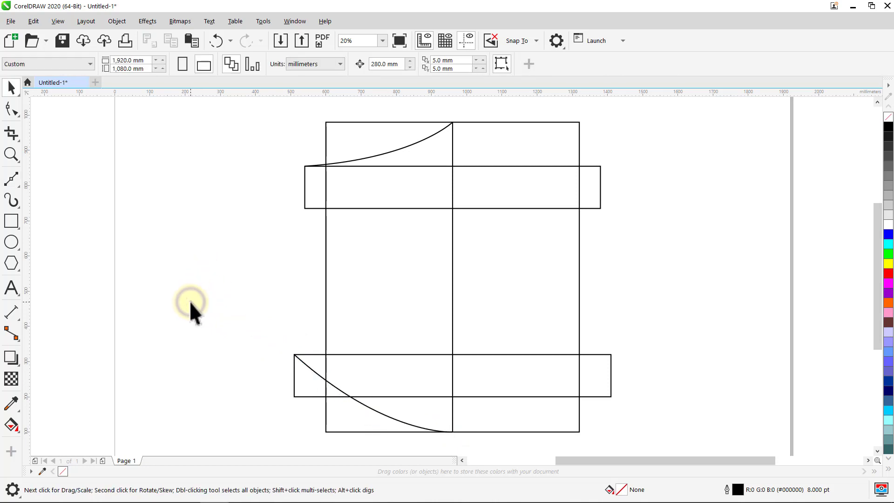
# Step: Delete the vertical centre line and mirror a copy of both curves horizontally onto the right half of the construction
pyautogui.click(451, 305)
pyautogui.press('Delete')
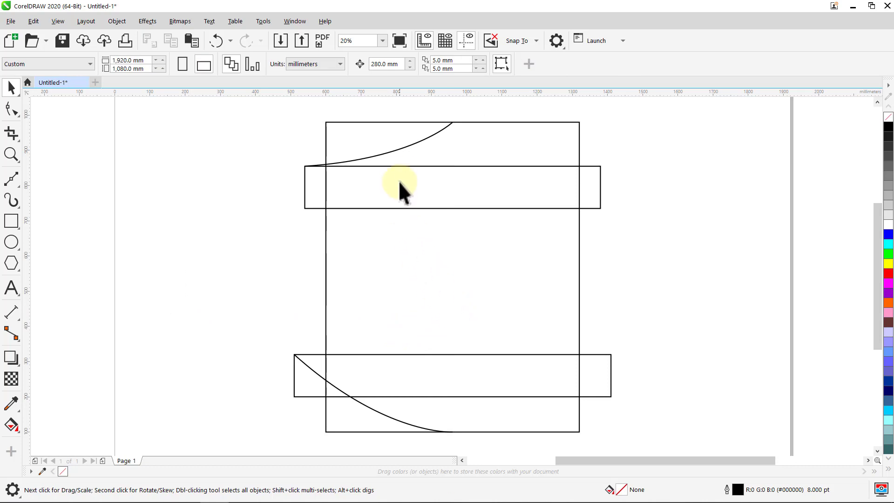
pyautogui.click(404, 148)
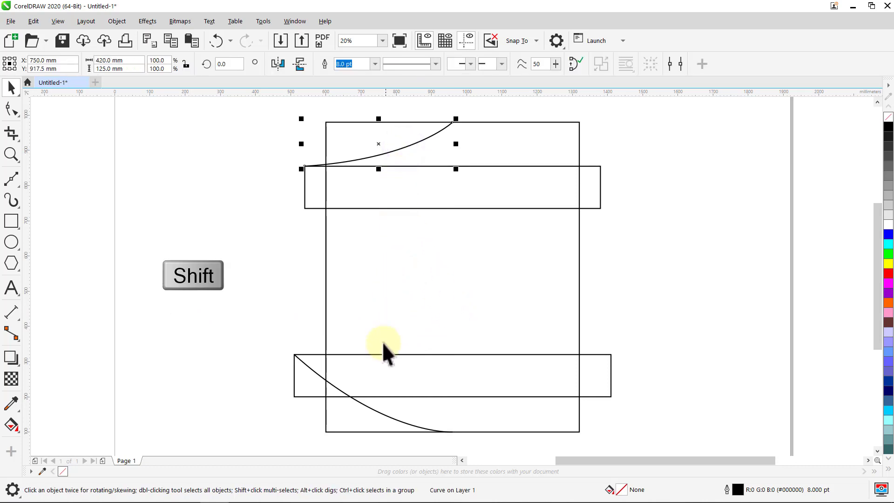
pyautogui.keyDown('shift'); pyautogui.click(375, 409); pyautogui.keyUp('shift')
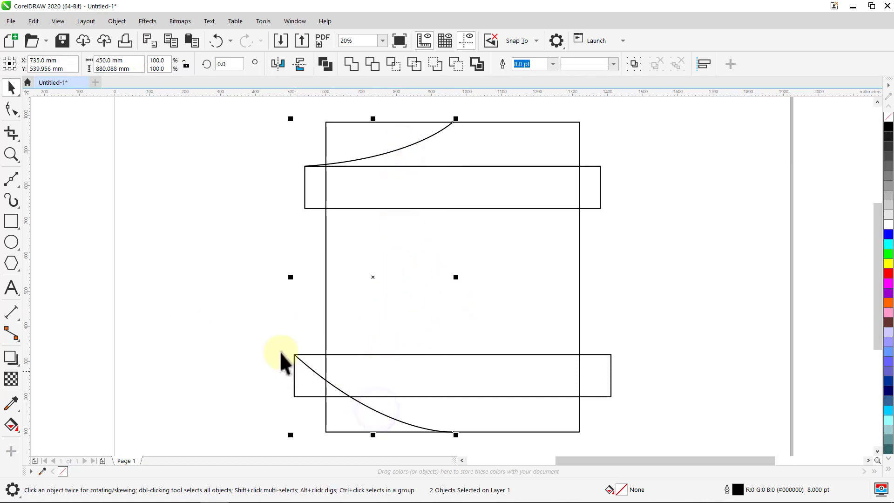
pyautogui.moveTo(291, 277); pyautogui.dragTo(521, 281)
pyautogui.rightClick(521, 281)
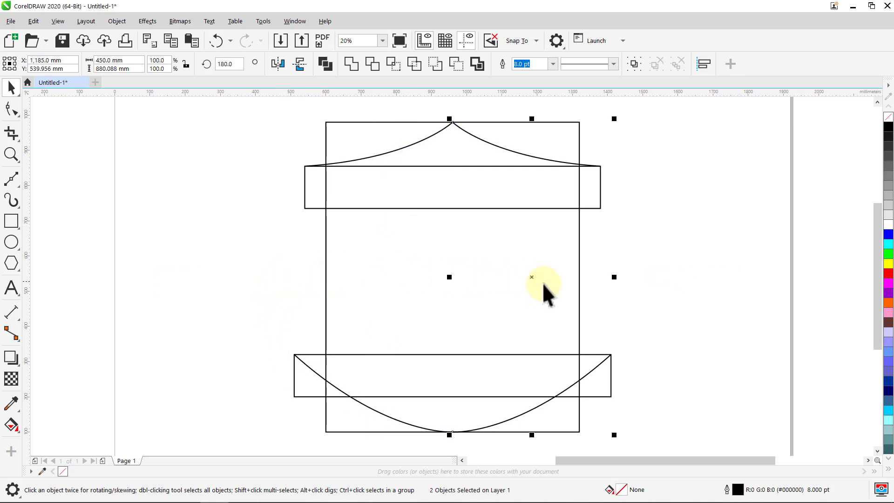
pyautogui.click(700, 267)
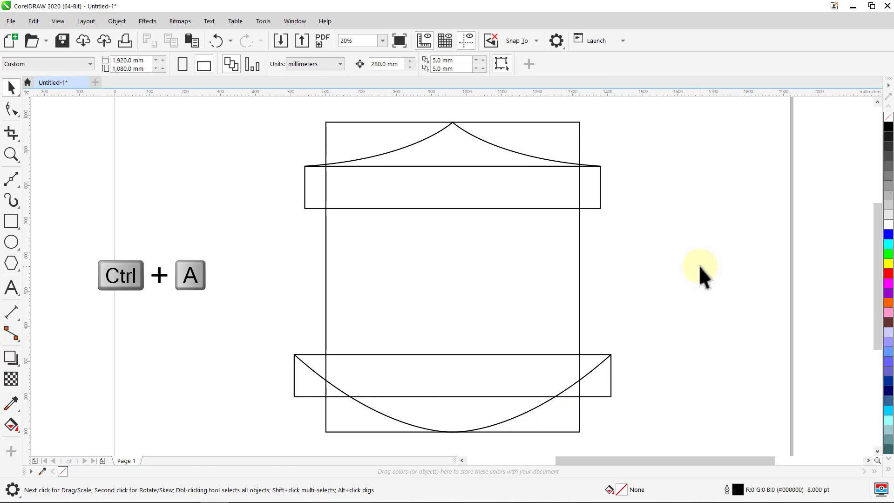
# Step: Group all objects and set the group's outline width to Hairline
pyautogui.hotkey('ctrl', 'a')
pyautogui.hotkey('ctrl', 'g')
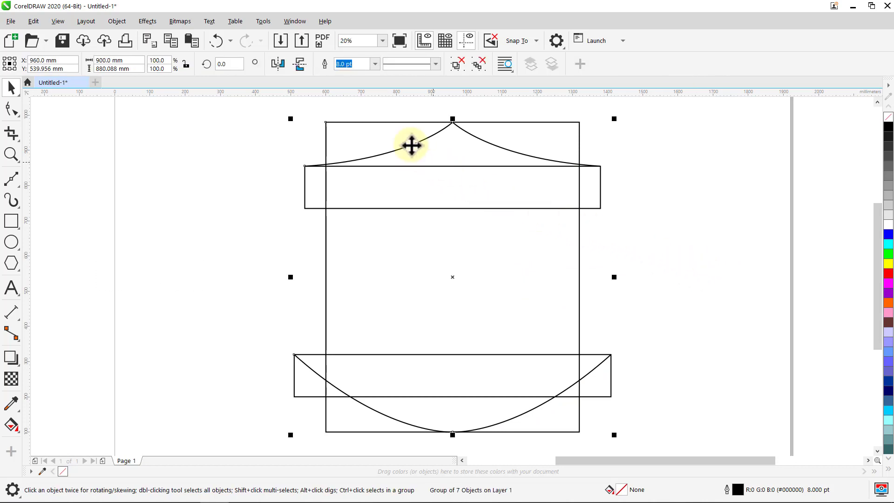
pyautogui.click(375, 64)
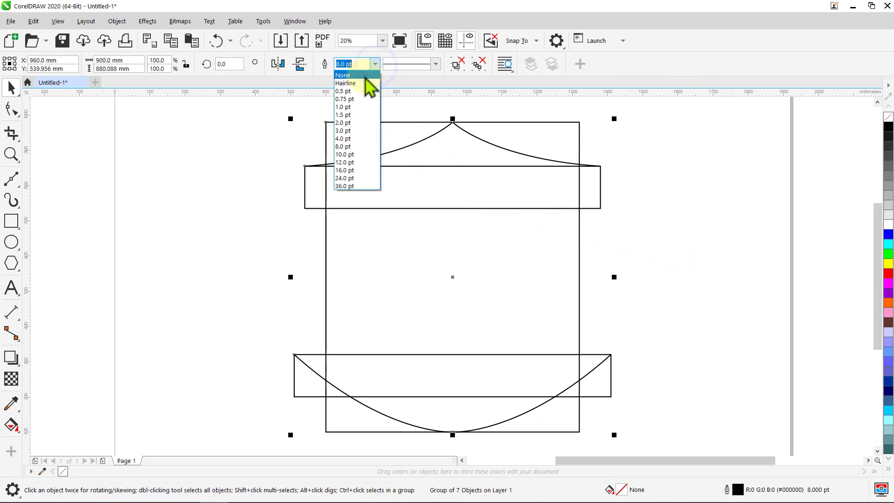
pyautogui.click(363, 85)
pyautogui.click(253, 124)
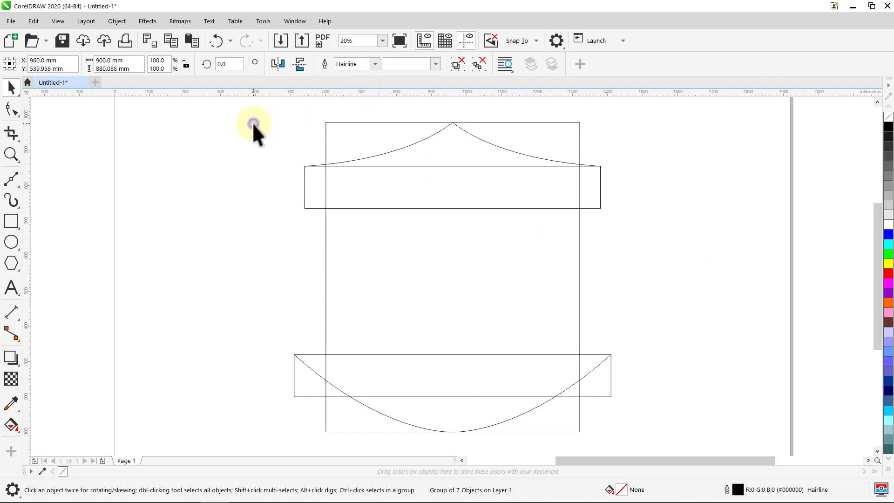
# Step: With Virtual Segment Delete, remove the upper bar's inner bottom edge, the lower bar's inner edges and the rectangle's sides within the lower bar
pyautogui.click(17, 136)
pyautogui.click(53, 167)
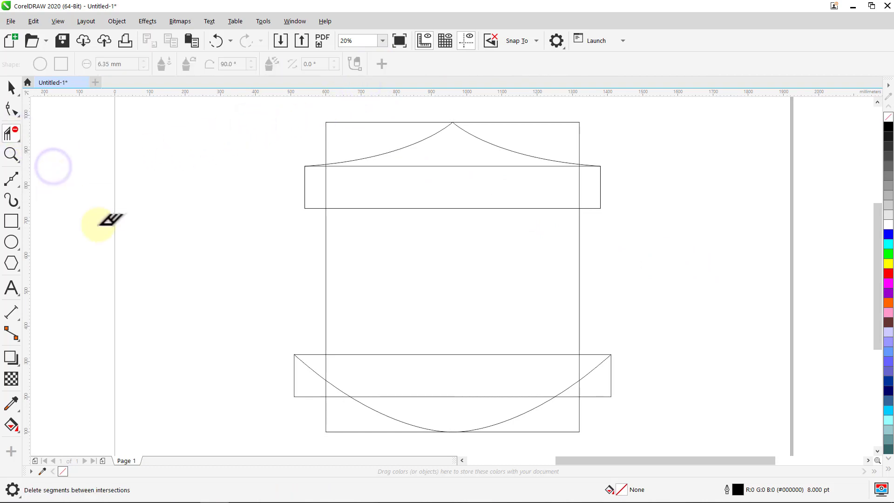
pyautogui.moveTo(505, 198); pyautogui.dragTo(498, 219)
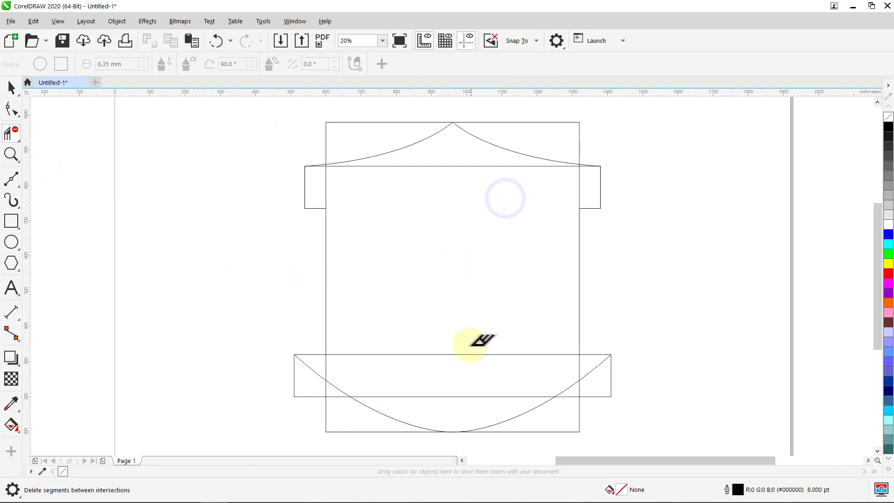
pyautogui.moveTo(468, 339); pyautogui.dragTo(428, 398)
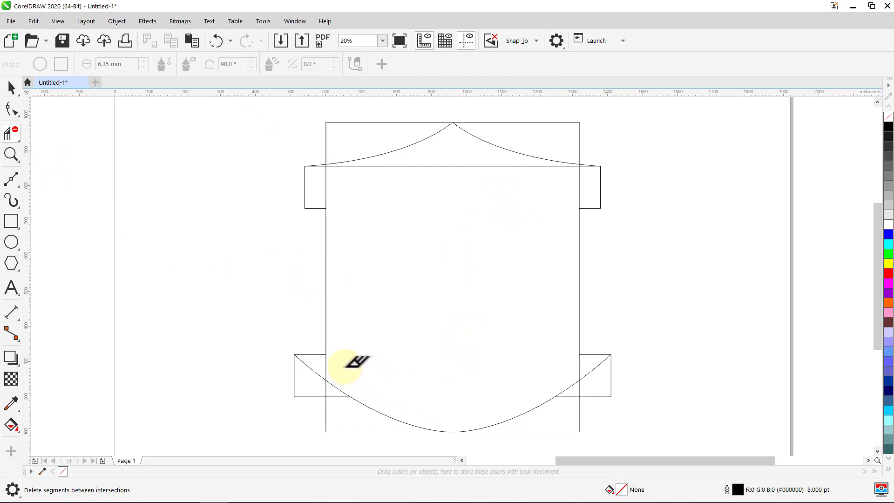
pyautogui.click(329, 362)
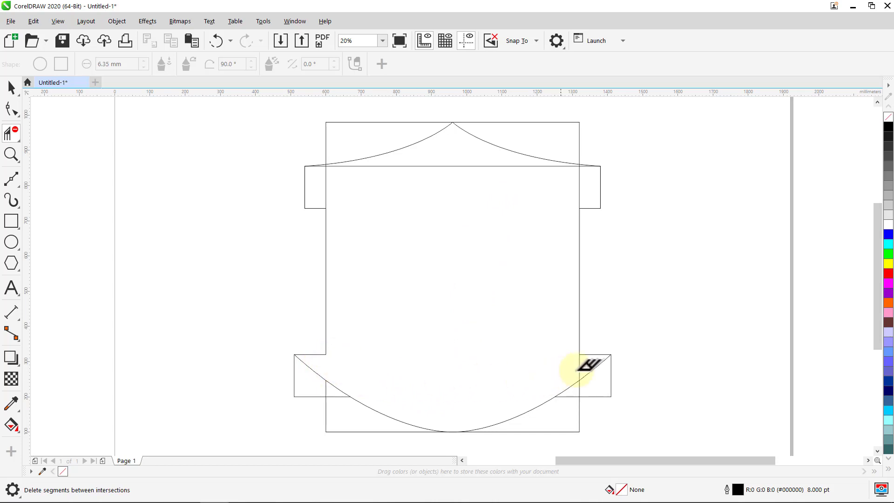
pyautogui.click(578, 364)
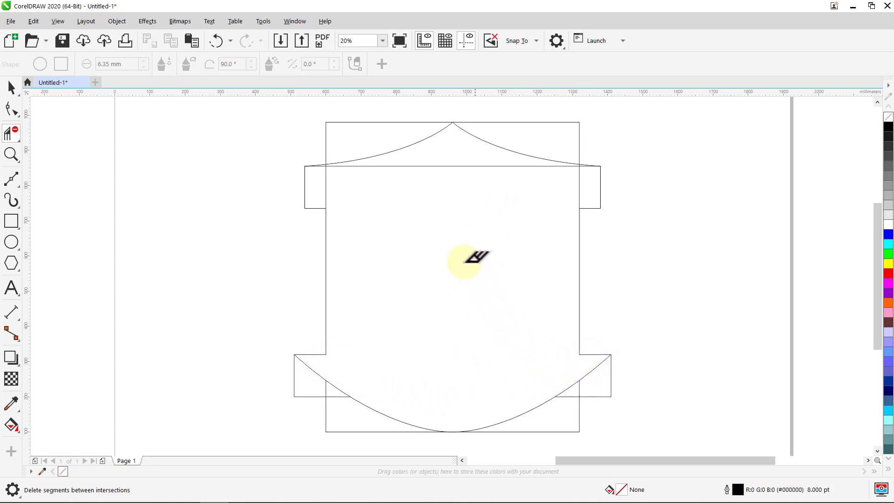
# Step: Remove the upper bar's inner top edge, the rectangle's sides crossing that bar and the small leftover segments below the upper curves
pyautogui.click(451, 165)
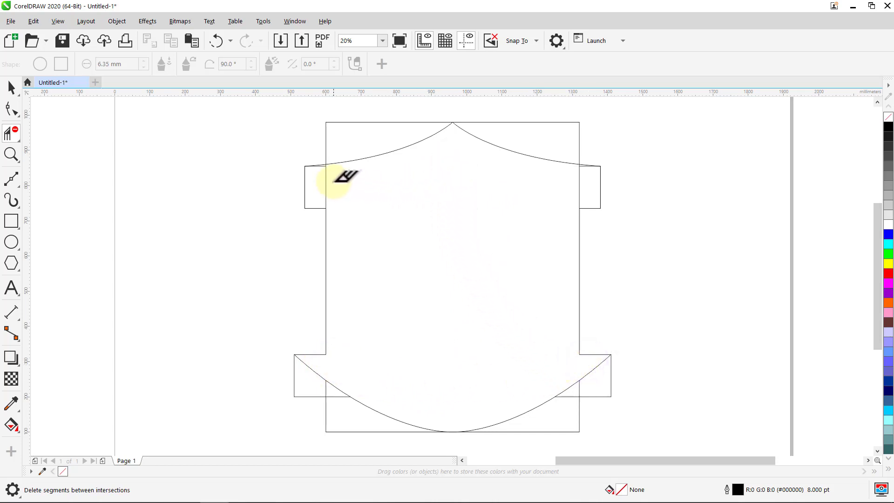
pyautogui.click(326, 184)
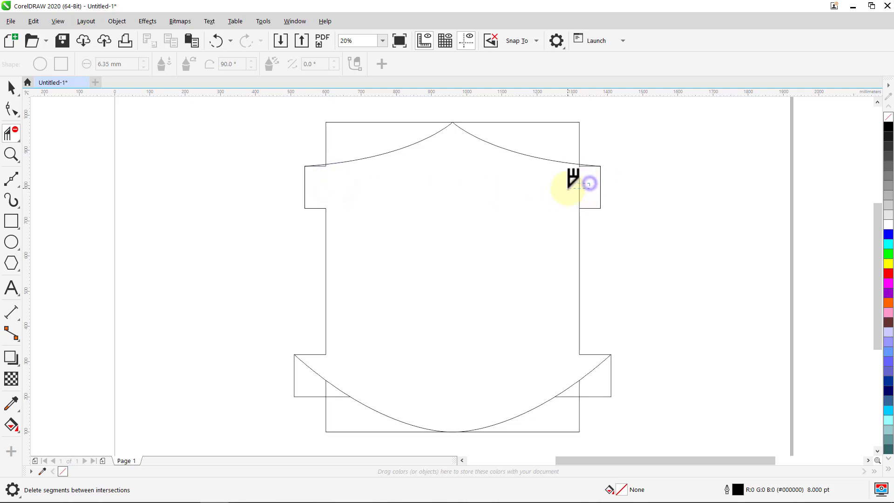
pyautogui.scroll(5, 582, 170)
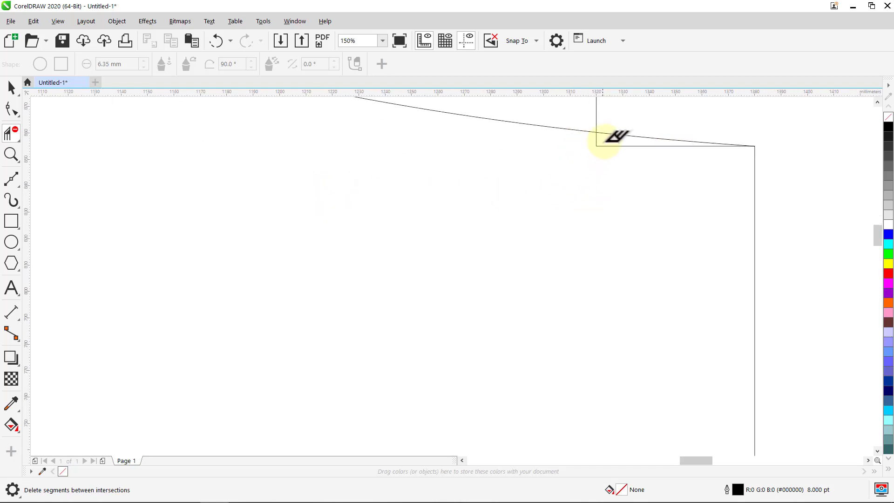
pyautogui.click(597, 140)
pyautogui.scroll(-5, 582, 161)
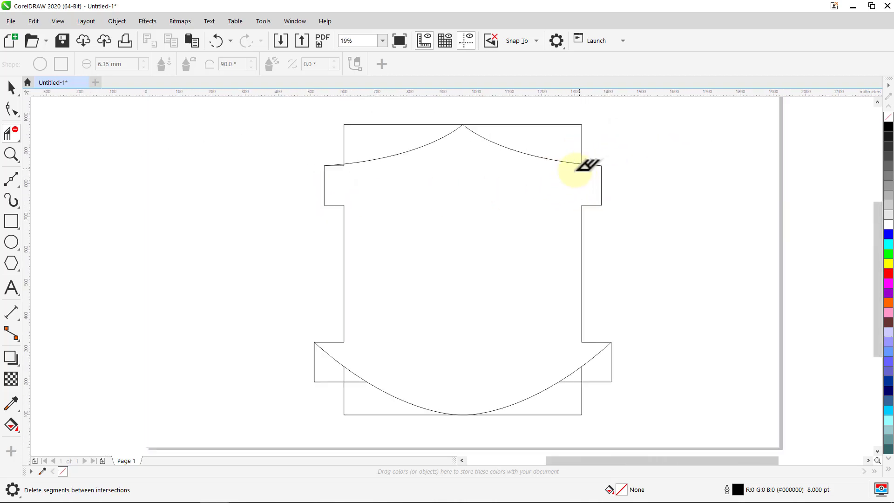
pyautogui.scroll(5, 359, 167)
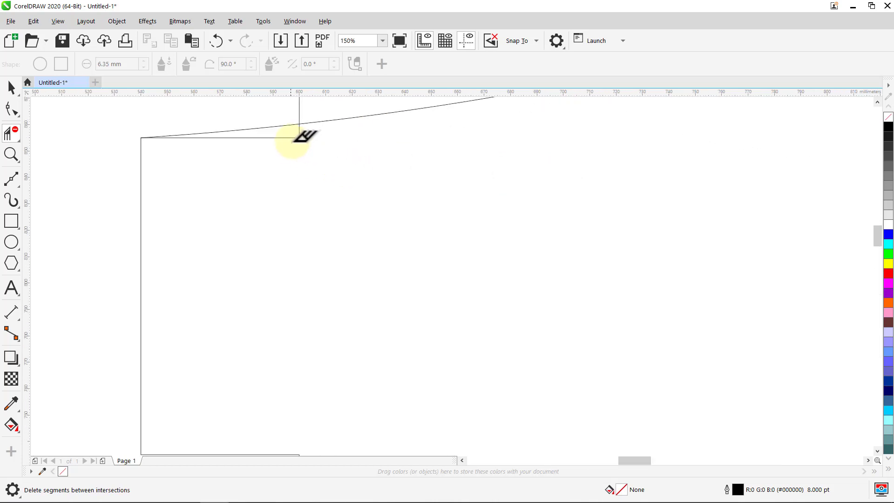
pyautogui.click(301, 134)
pyautogui.press('space')
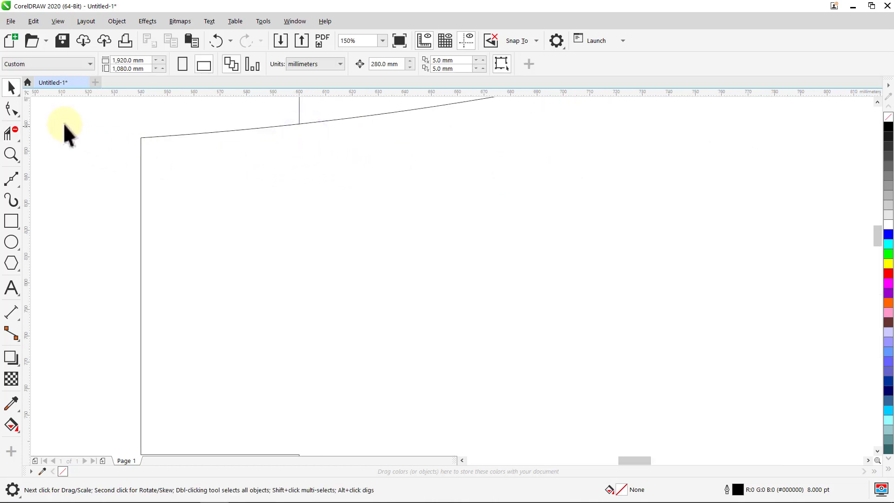
# Step: Smart Fill the central enclosed shield region with green #99FF00 and a 1.0 pt black outline
pyautogui.press('F4')
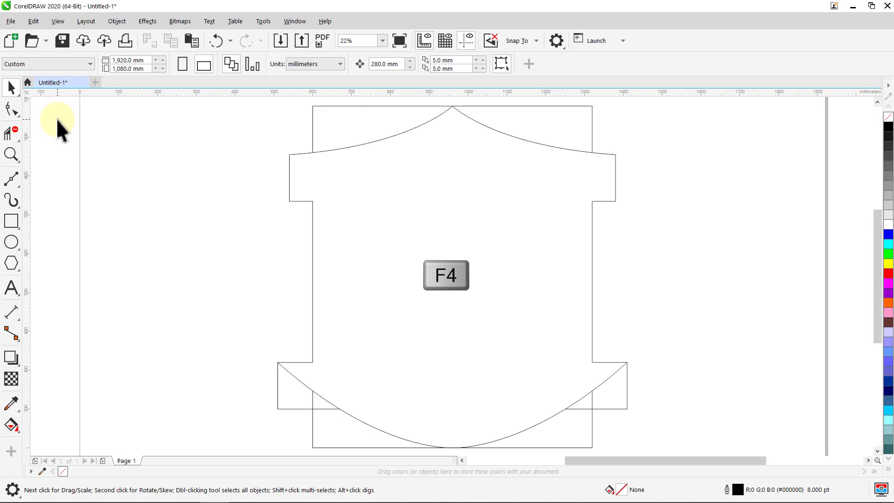
pyautogui.click(12, 421)
pyautogui.click(46, 442)
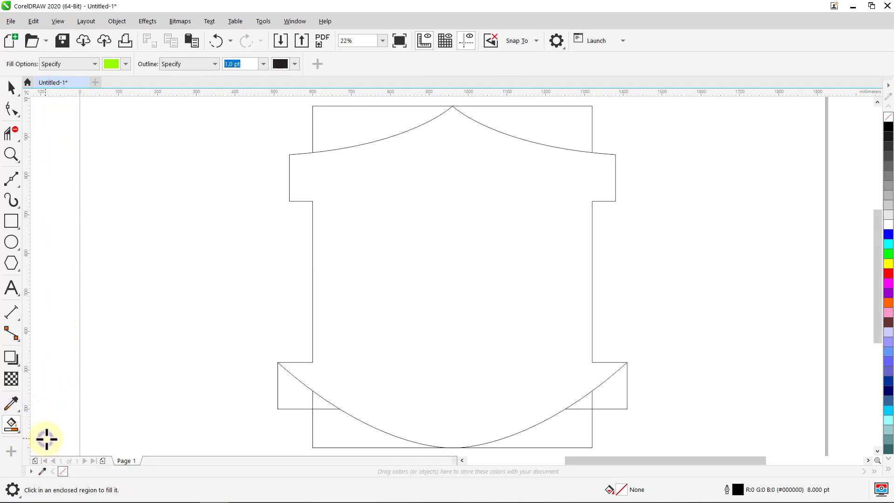
pyautogui.click(467, 321)
pyautogui.press('space')
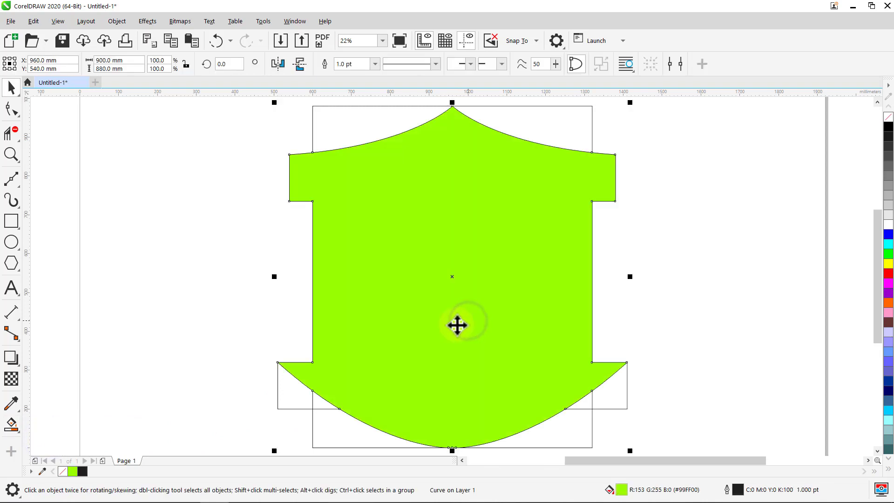
# Step: Delete the hairline construction group, keeping only the green shield shape
pyautogui.click(202, 305)
pyautogui.click(277, 394)
pyautogui.press('Delete')
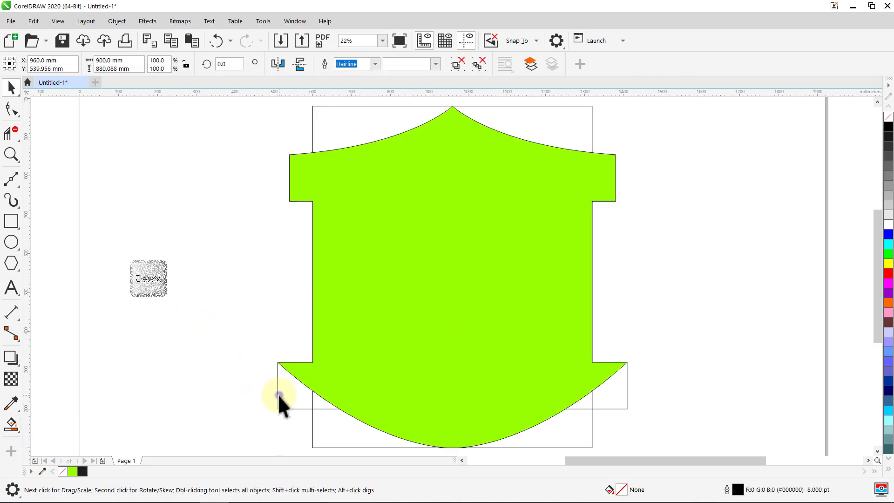
# Step: Fillet the two inner corners beneath the shield's upper bar with a 50 mm radius
pyautogui.click(419, 344)
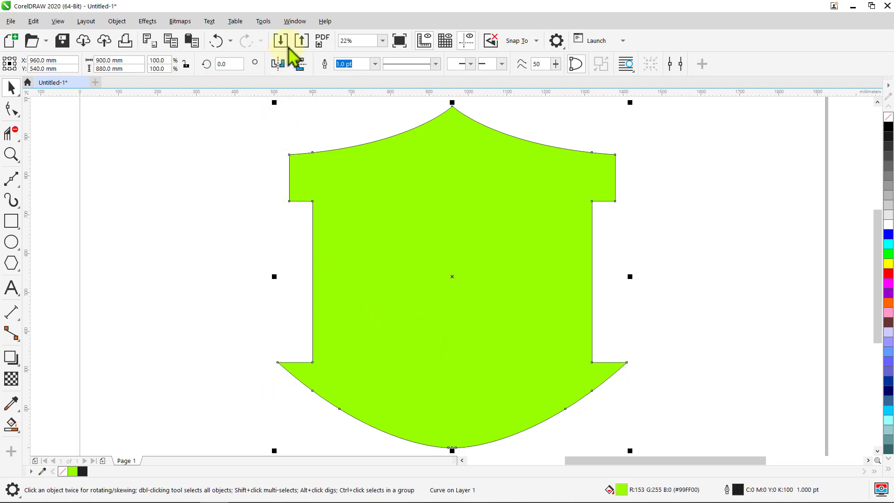
pyautogui.click(295, 21)
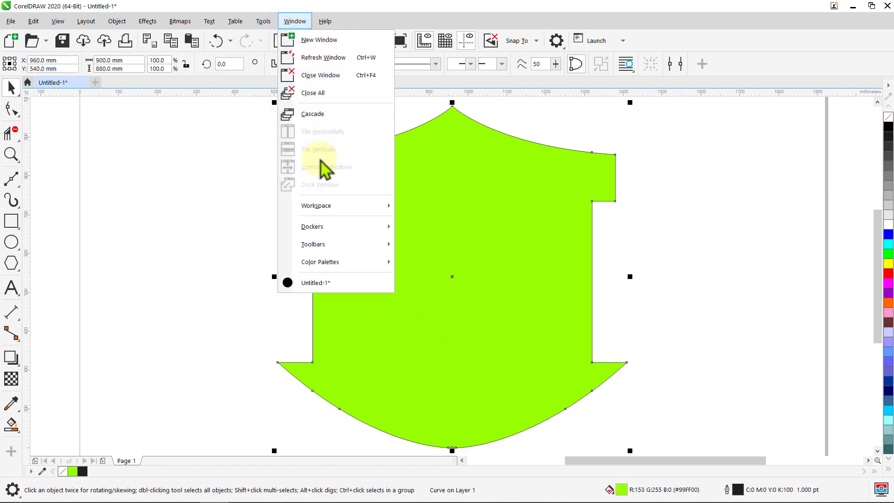
pyautogui.moveTo(318, 227)
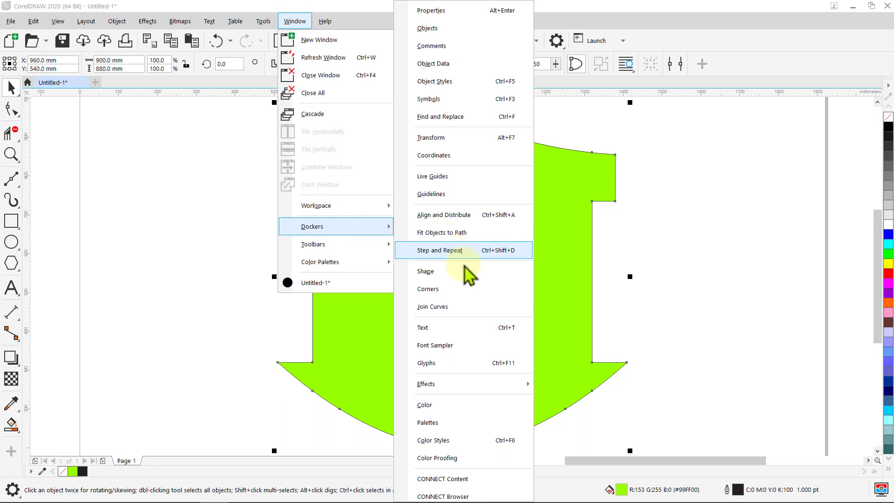
pyautogui.click(461, 289)
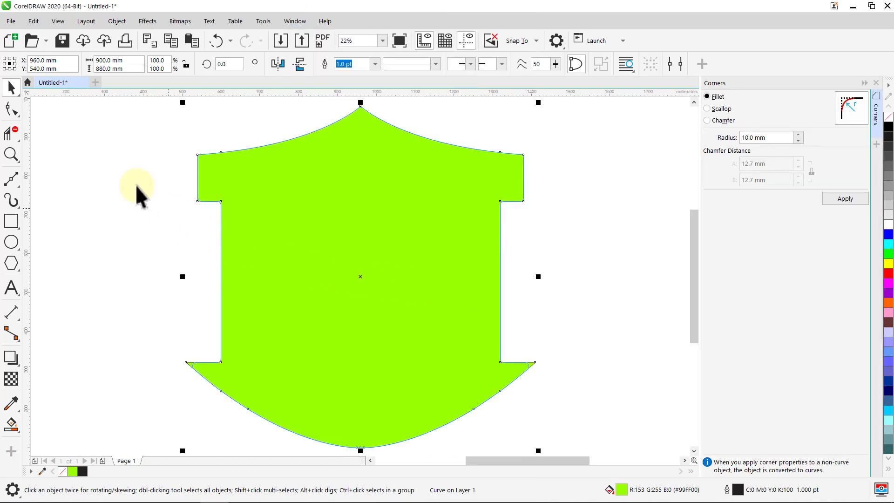
pyautogui.click(12, 110)
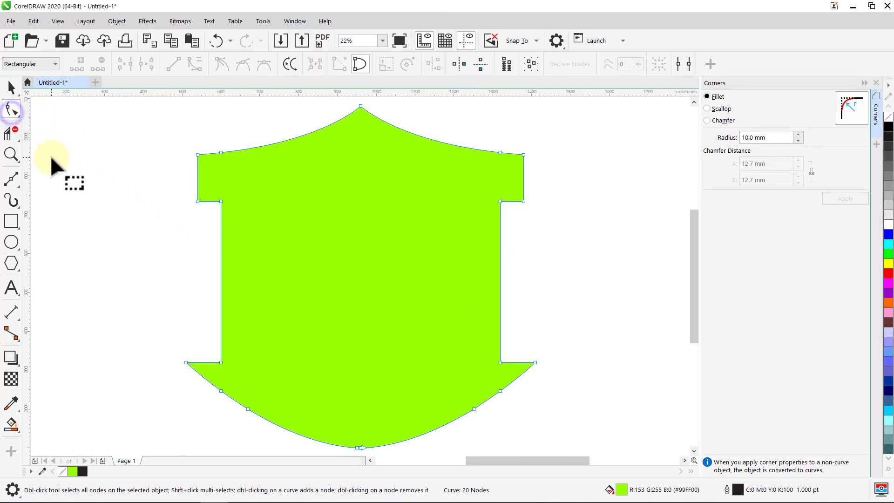
pyautogui.click(220, 201)
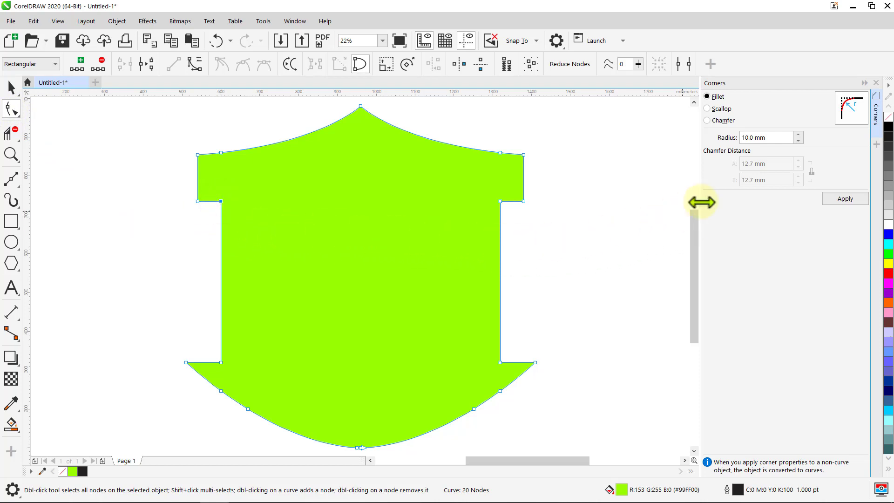
pyautogui.doubleClick(774, 138)
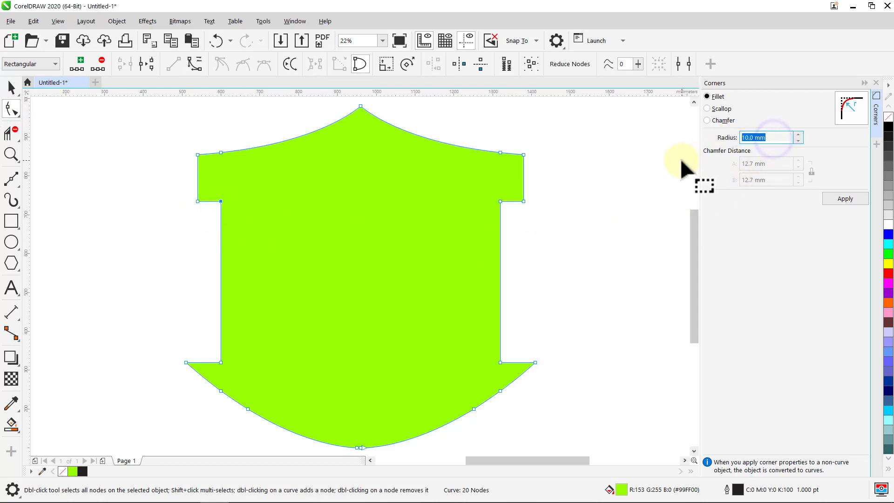
pyautogui.write('50')
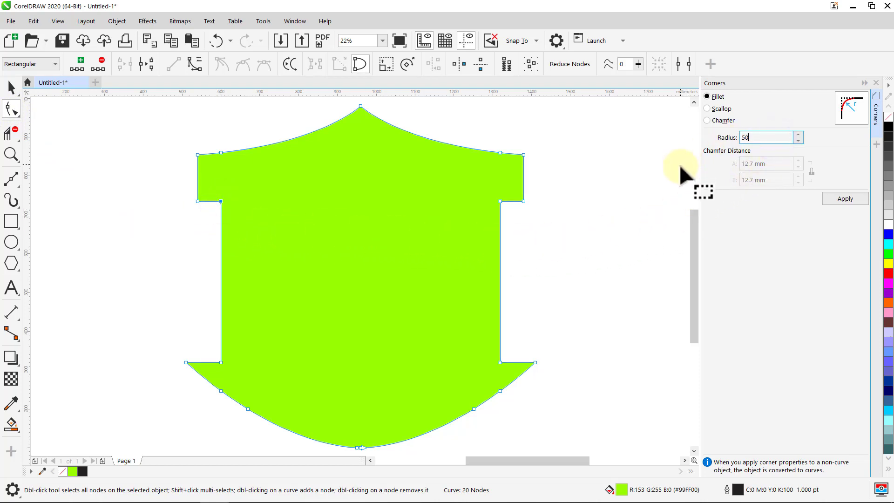
pyautogui.click(838, 201)
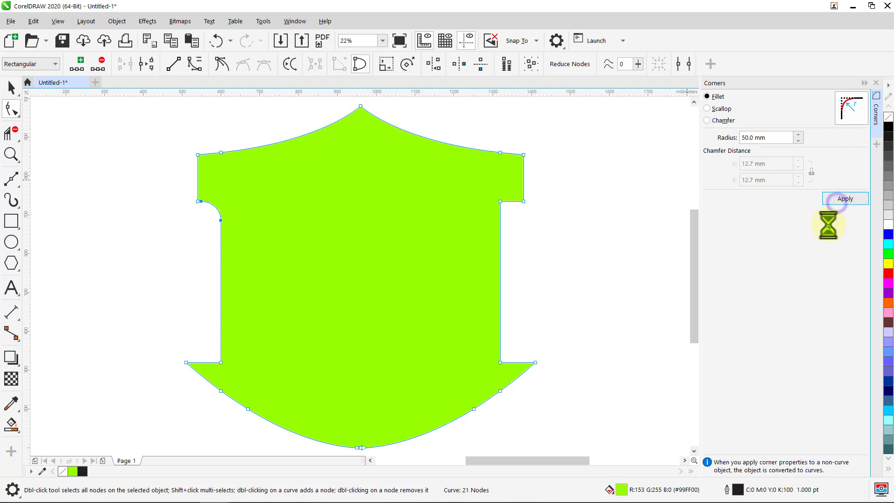
pyautogui.click(500, 201)
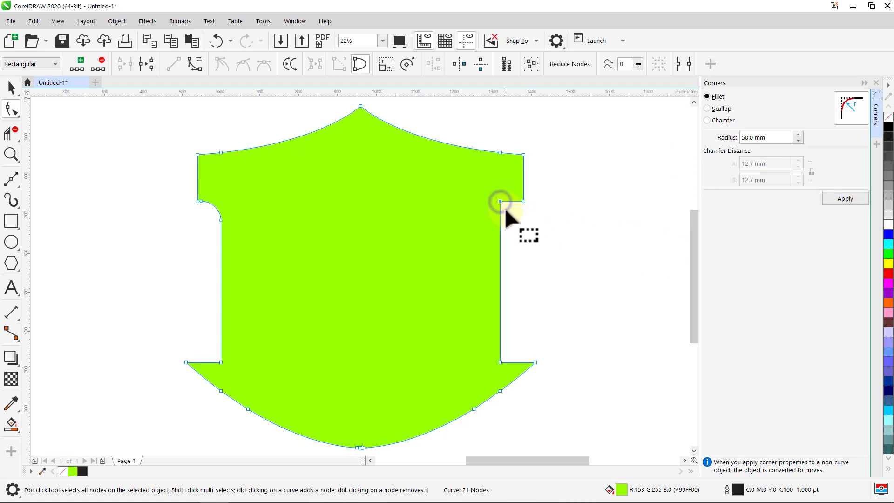
pyautogui.click(843, 199)
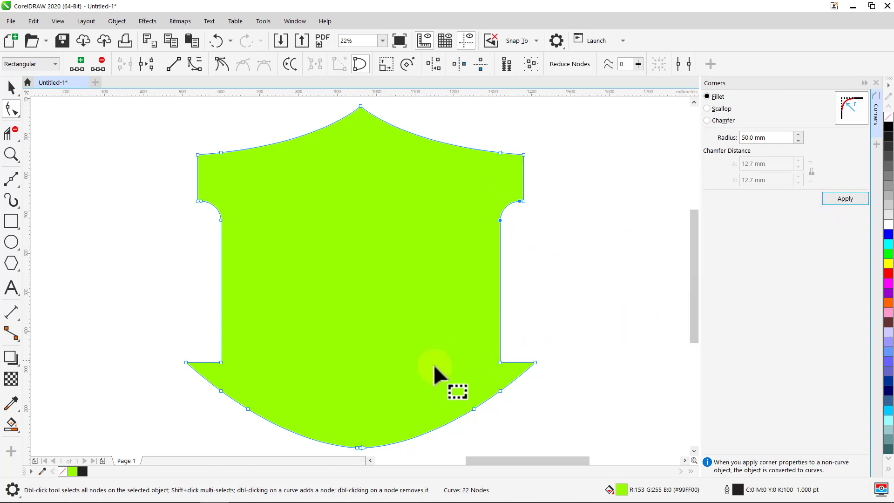
# Step: Fillet the shield's two lower inner corners with a 75 mm radius and close the corner settings
pyautogui.click(221, 362)
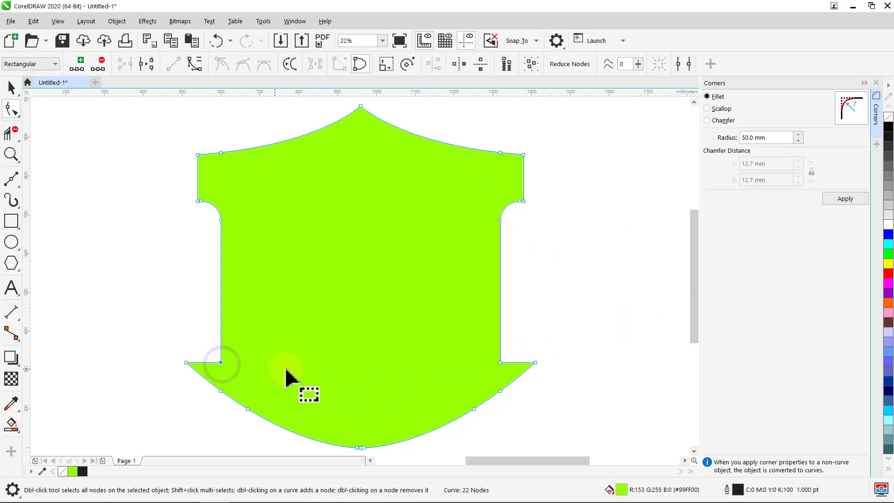
pyautogui.doubleClick(757, 138)
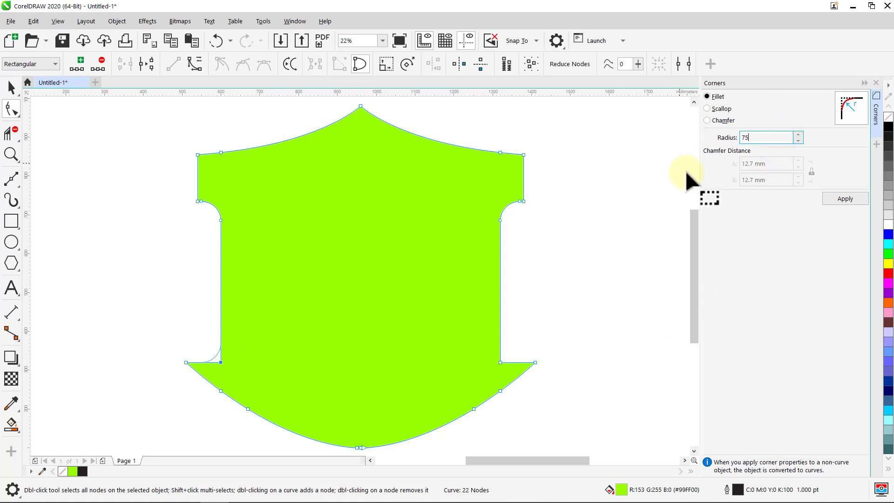
pyautogui.click(844, 199)
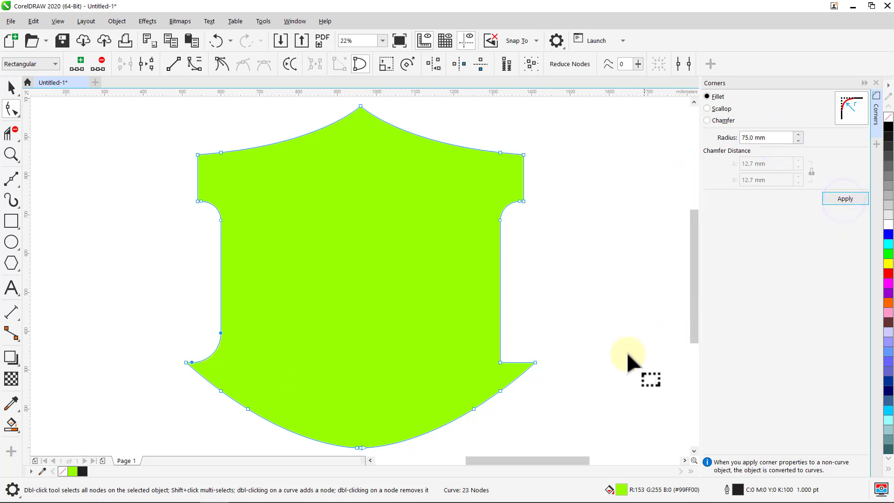
pyautogui.click(500, 362)
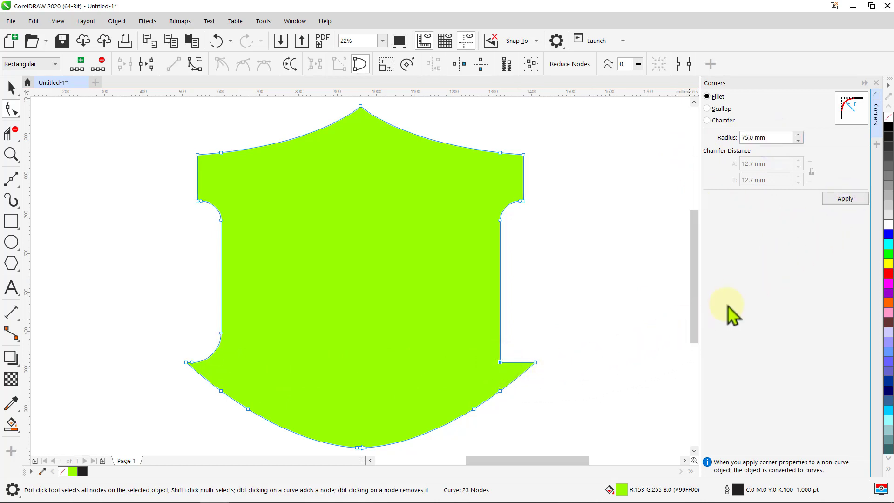
pyautogui.click(844, 200)
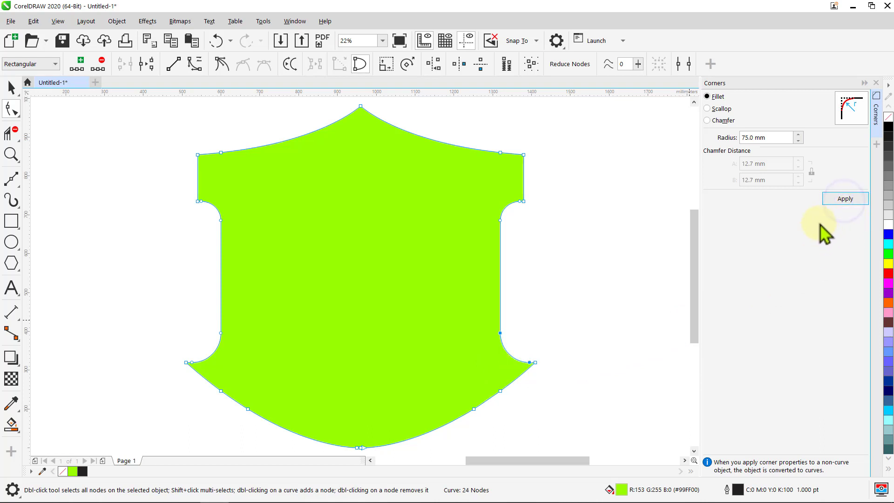
pyautogui.click(875, 83)
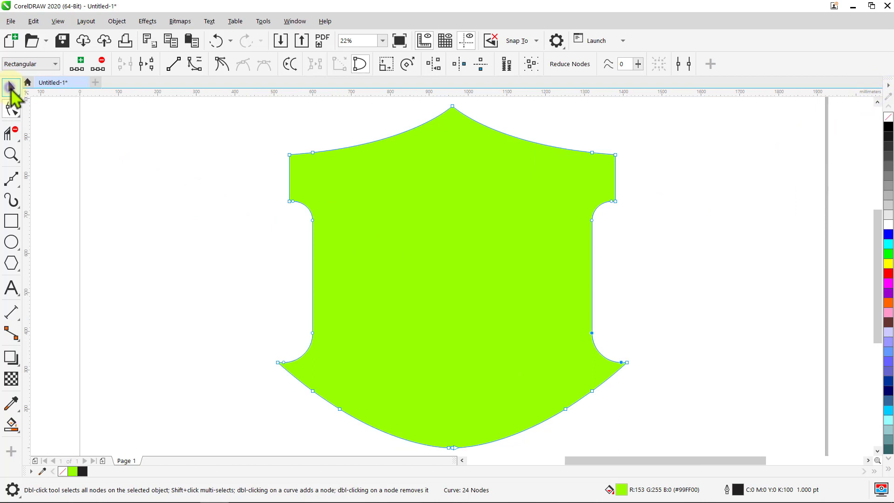
# Step: Set the green shield's outline width to None
pyautogui.click(12, 87)
pyautogui.click(102, 154)
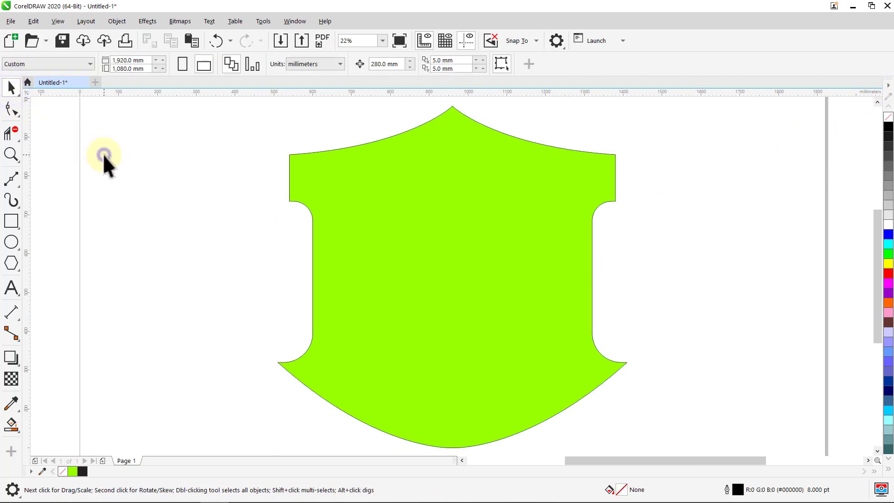
pyautogui.click(350, 208)
pyautogui.click(375, 64)
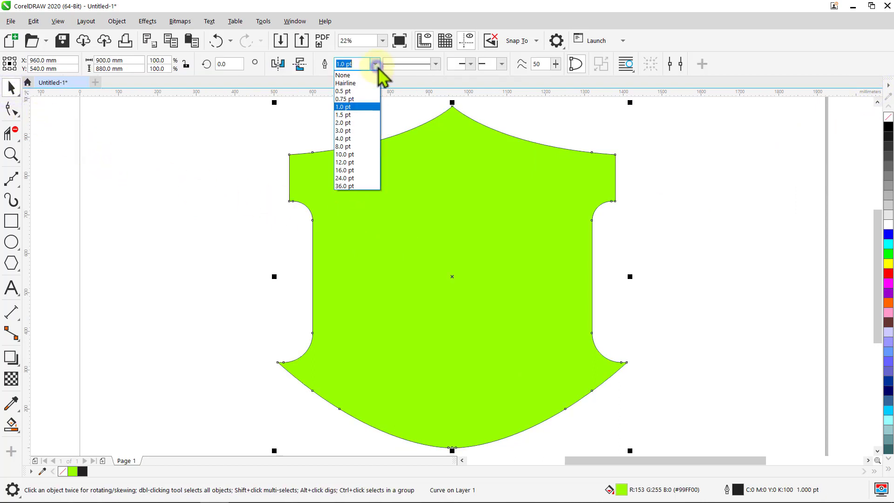
pyautogui.click(368, 75)
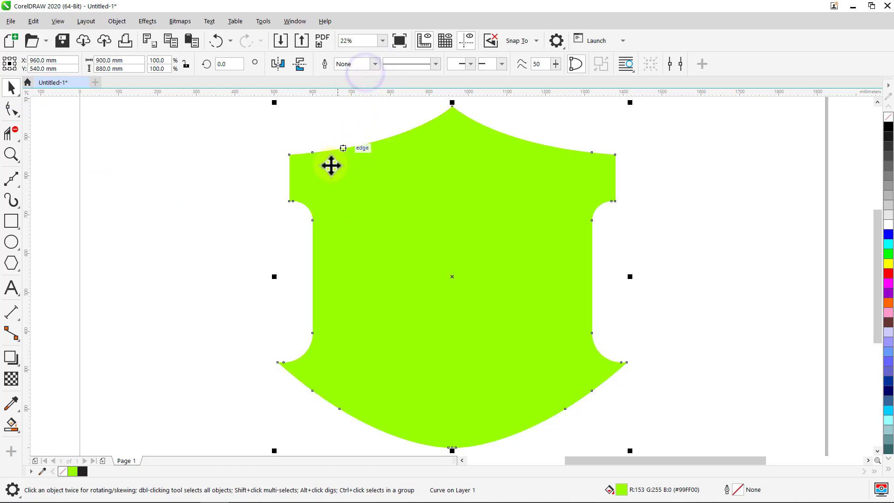
# Step: Apply an inside contour to the shield with 2 steps and a 20 mm offset
pyautogui.click(17, 354)
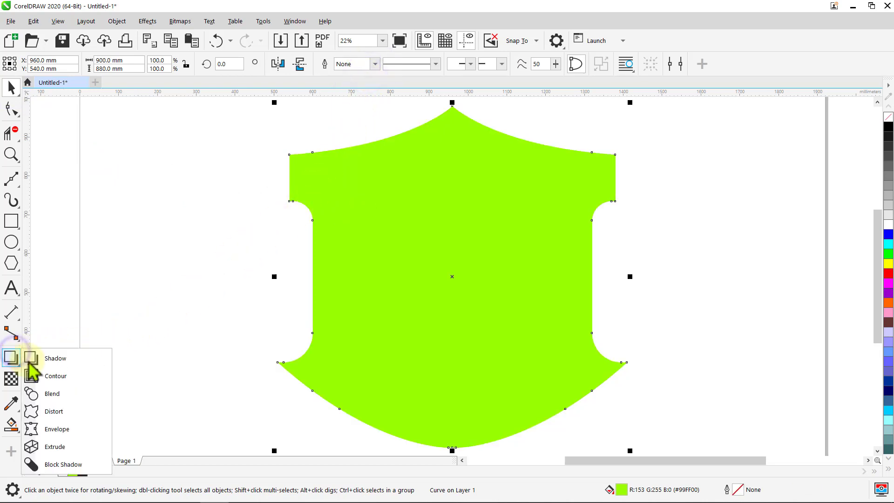
pyautogui.click(56, 375)
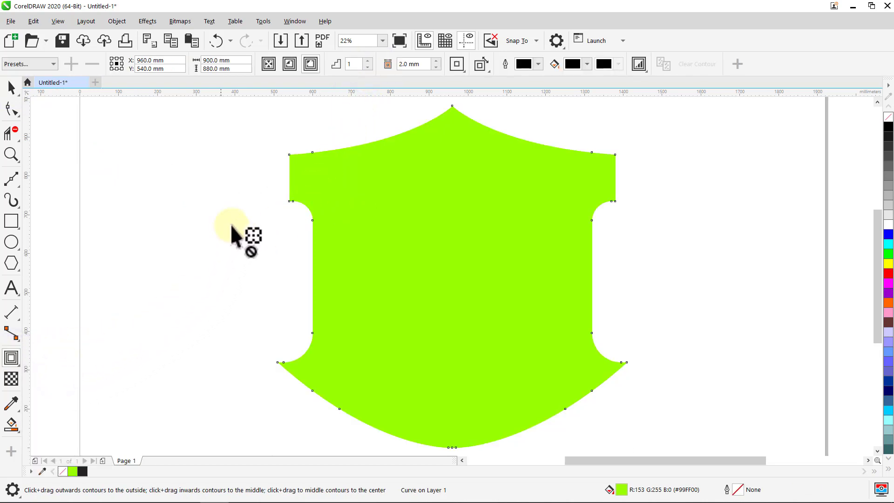
pyautogui.click(291, 69)
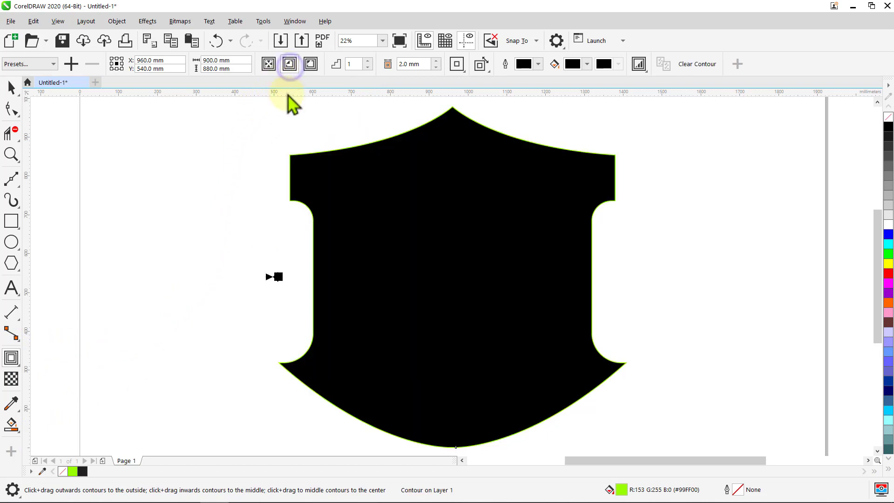
pyautogui.click(367, 61)
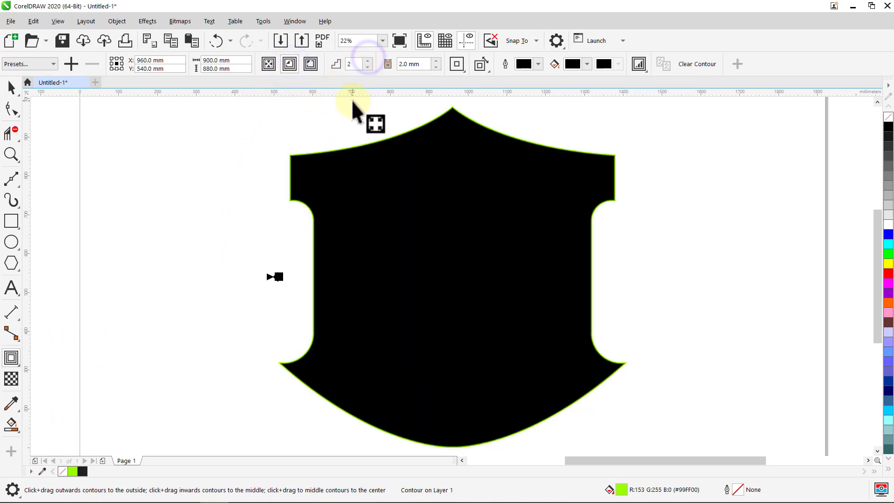
pyautogui.click(425, 66)
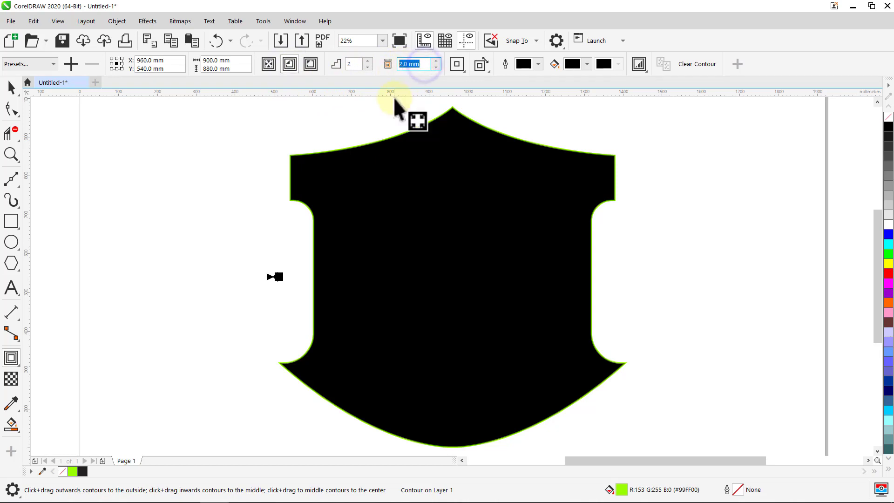
pyautogui.write('20')
pyautogui.press('Return')
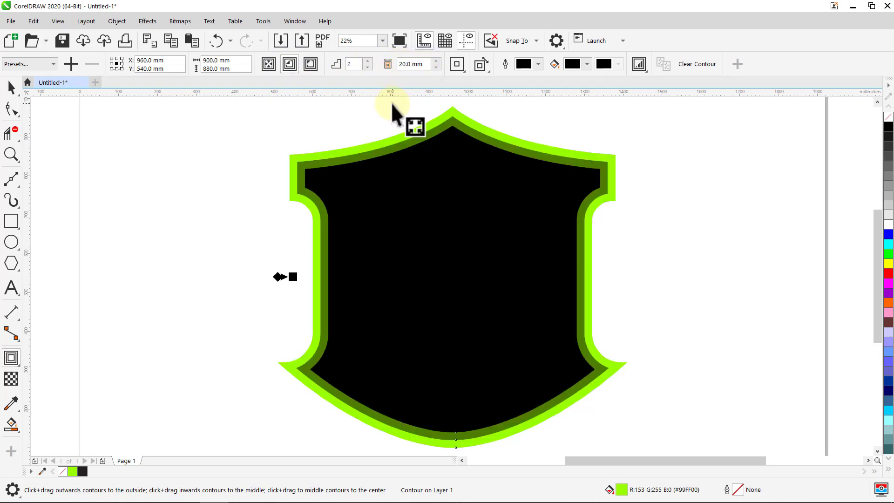
# Step: Break the shield's contour apart and ungroup the resulting inner shapes
pyautogui.click(12, 89)
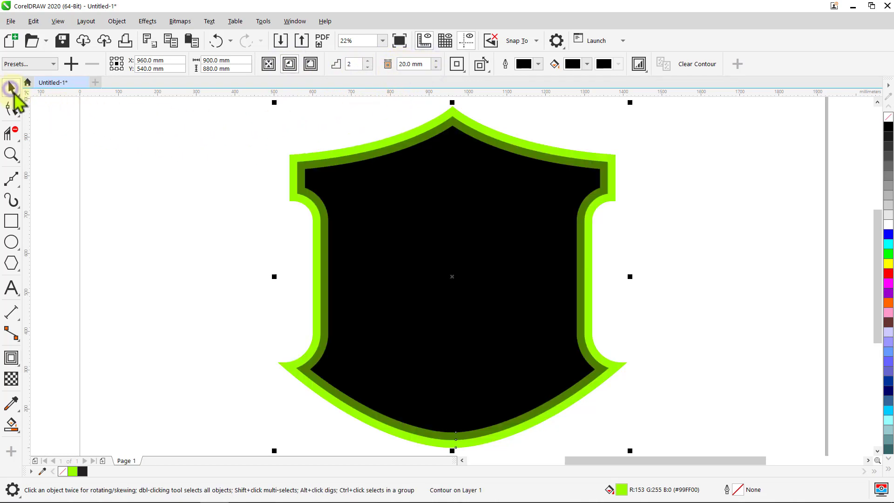
pyautogui.click(125, 137)
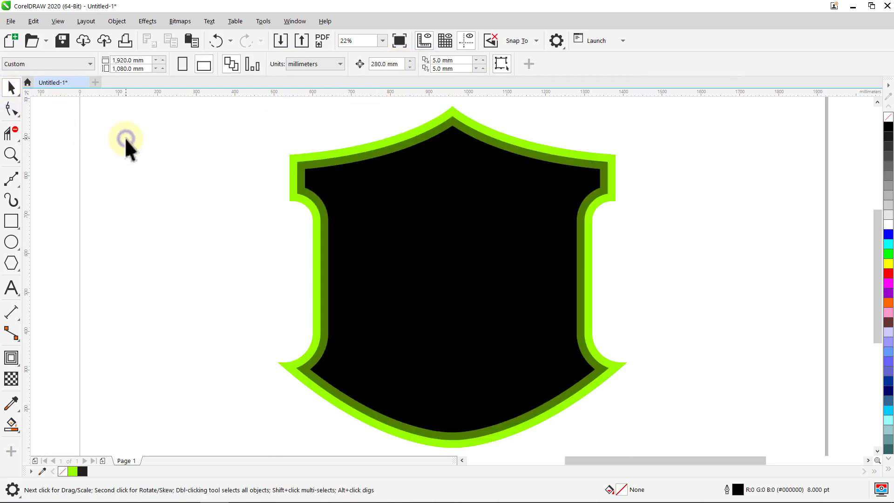
pyautogui.rightClick(523, 179)
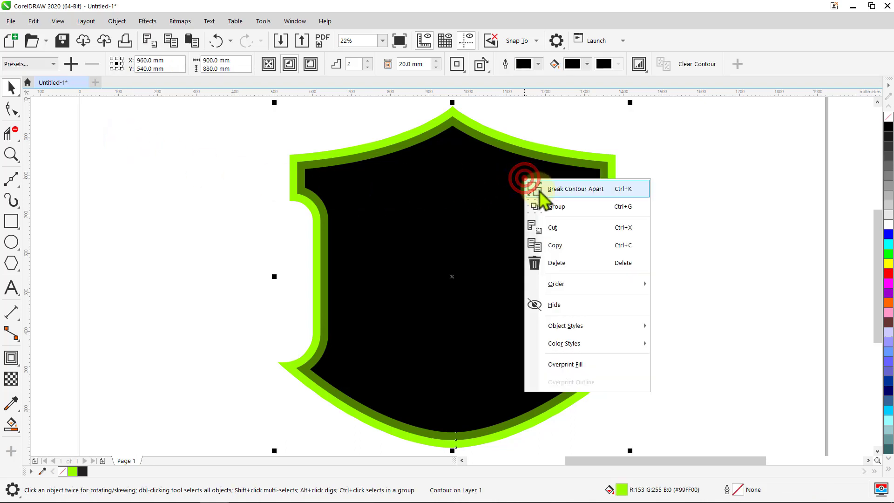
pyautogui.click(530, 185)
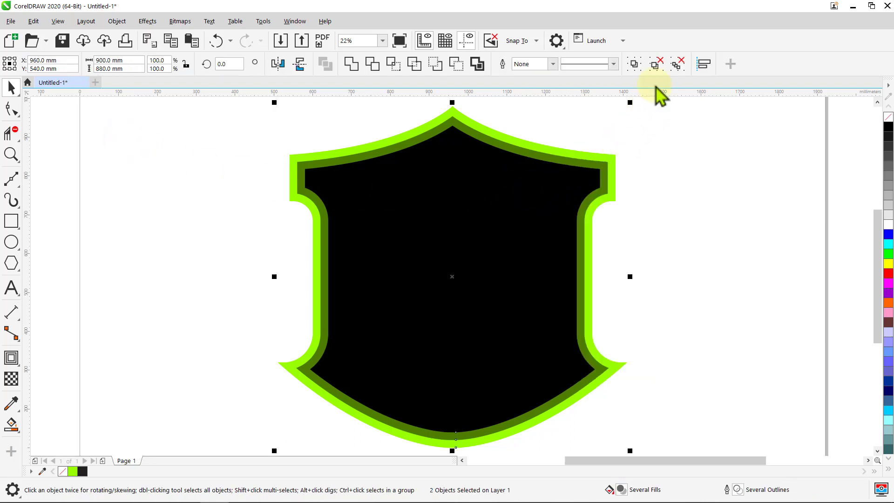
pyautogui.click(655, 64)
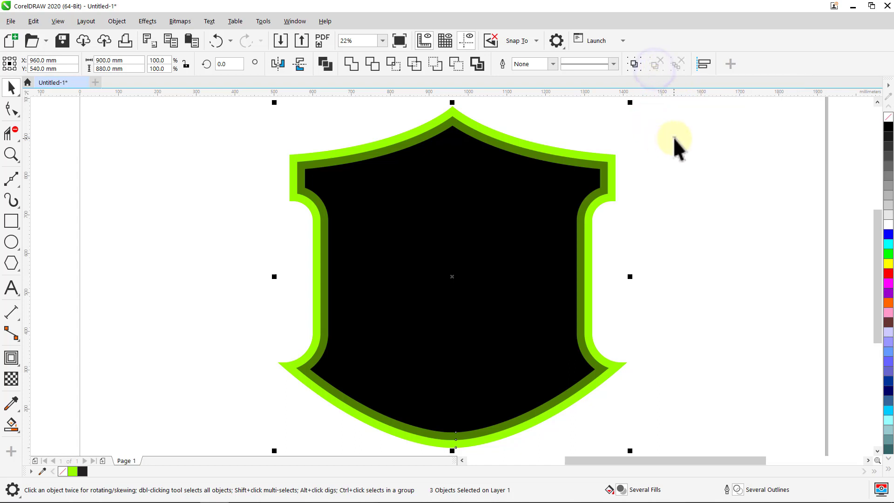
pyautogui.click(673, 139)
# Step: Trim the dark green middle shield with the black inner shield, and delete the black shape
pyautogui.click(430, 222)
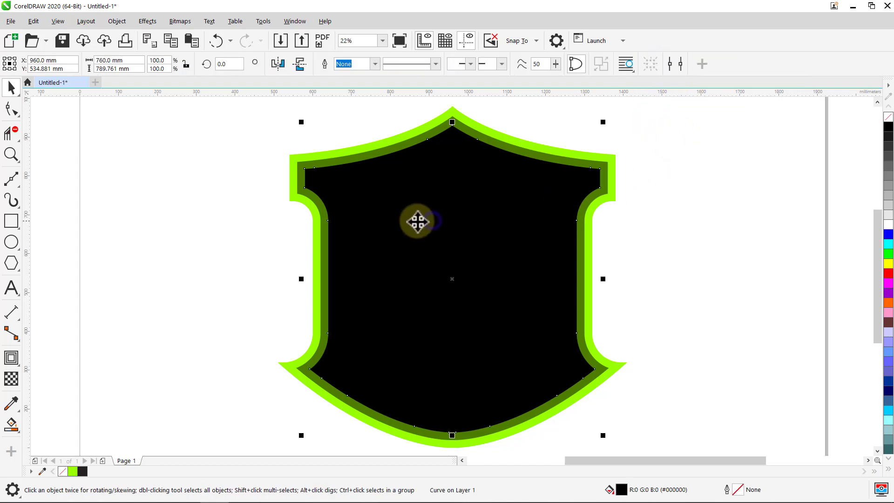
pyautogui.keyDown('shift'); pyautogui.click(301, 176); pyautogui.keyUp('shift')
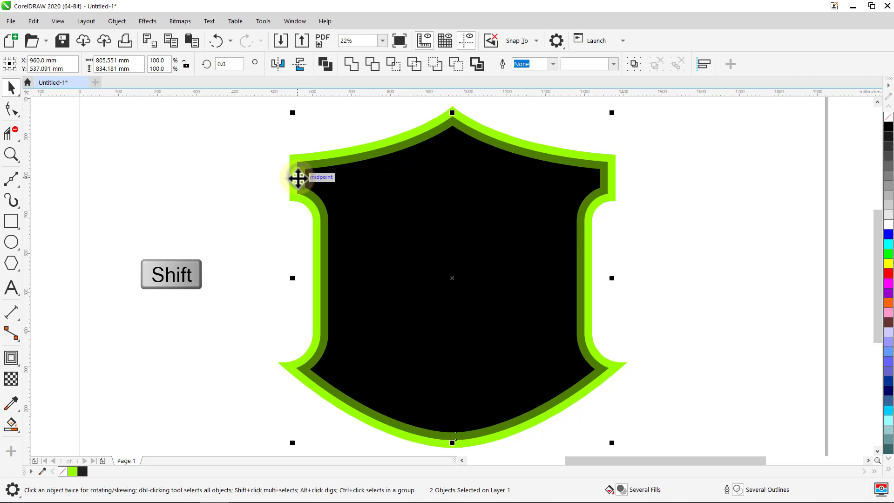
pyautogui.click(374, 65)
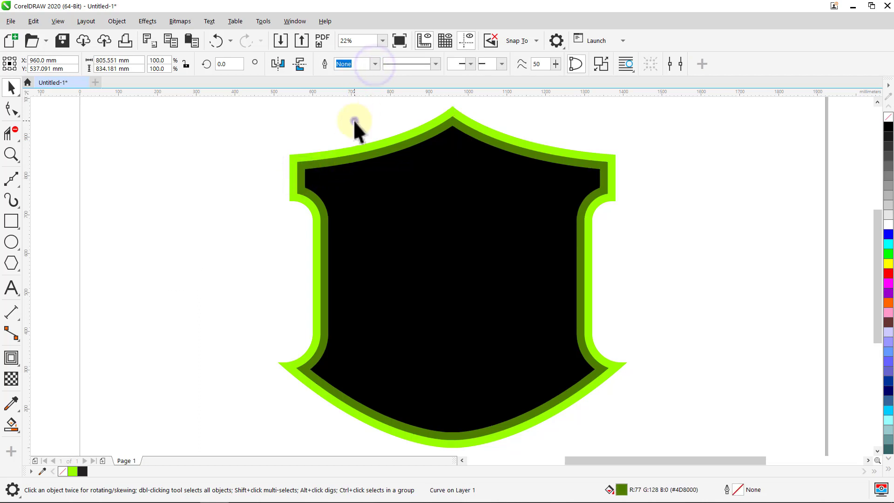
pyautogui.click(352, 120)
pyautogui.click(372, 200)
pyautogui.press('Delete')
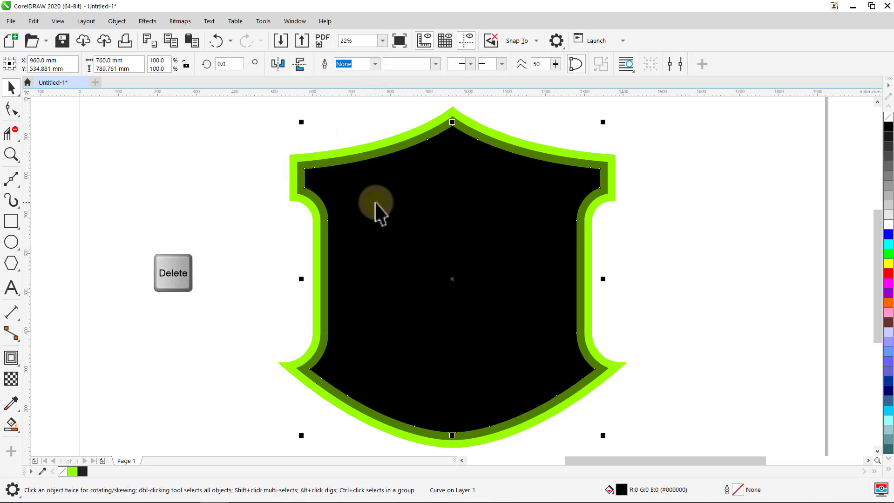
# Step: Apply a horizontal linear fountain fill across the outer green shield, from its upper left corner to its upper right corner
pyautogui.click(292, 183)
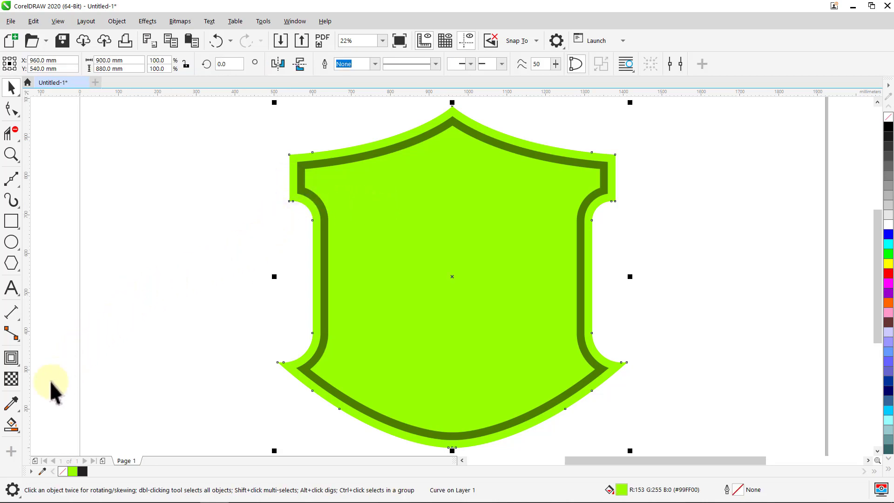
pyautogui.moveTo(15, 424); pyautogui.dragTo(51, 431)
pyautogui.click(53, 430)
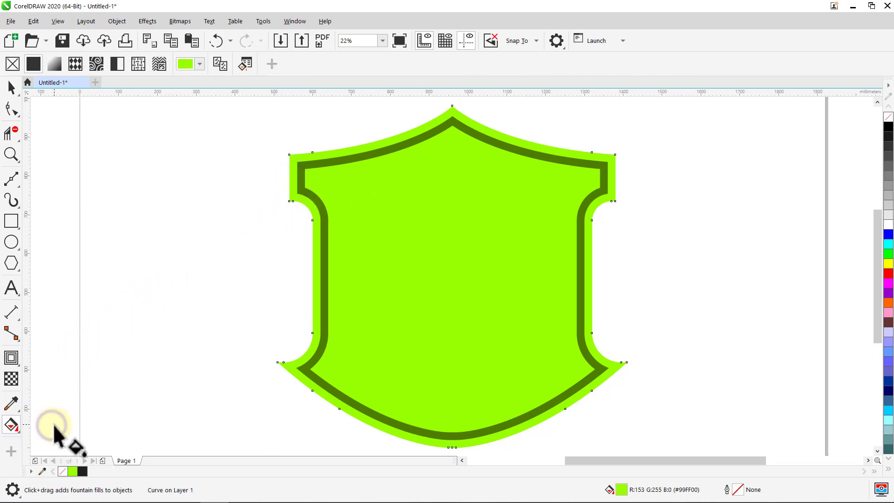
pyautogui.moveTo(289, 155); pyautogui.dragTo(590, 202)
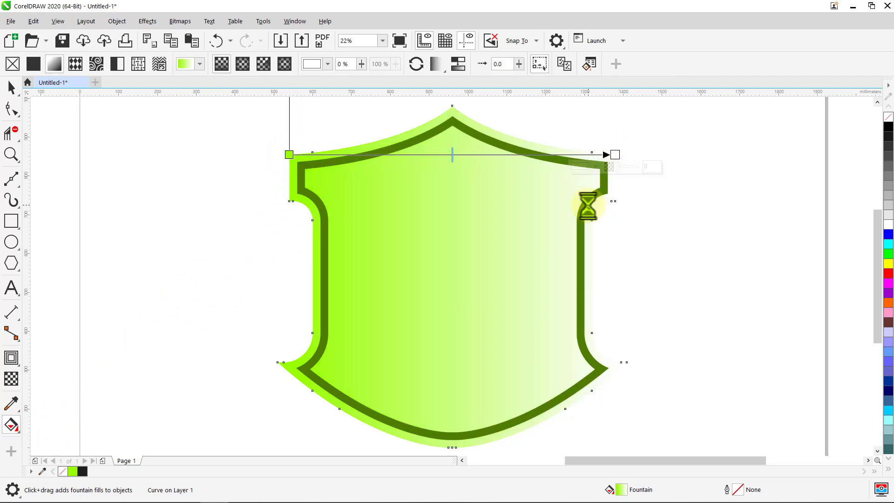
# Step: Set both end colours of the shield's fountain fill to brown
pyautogui.click(888, 468)
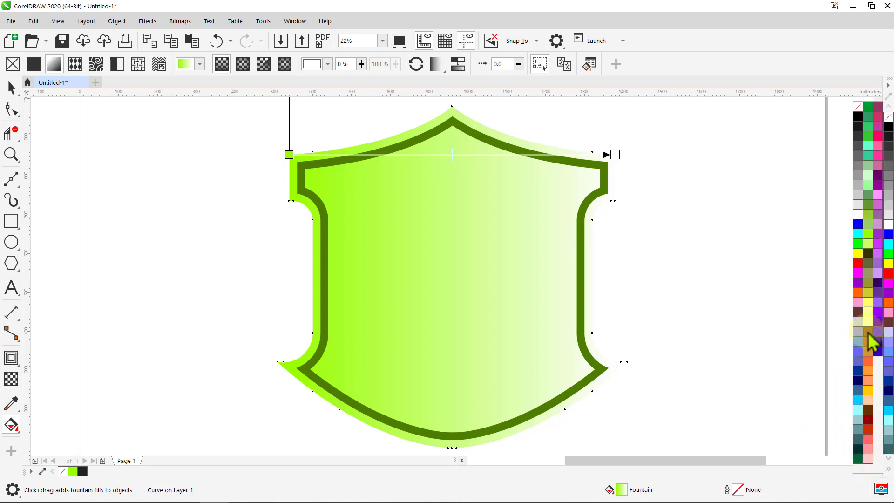
pyautogui.moveTo(870, 338); pyautogui.dragTo(614, 155)
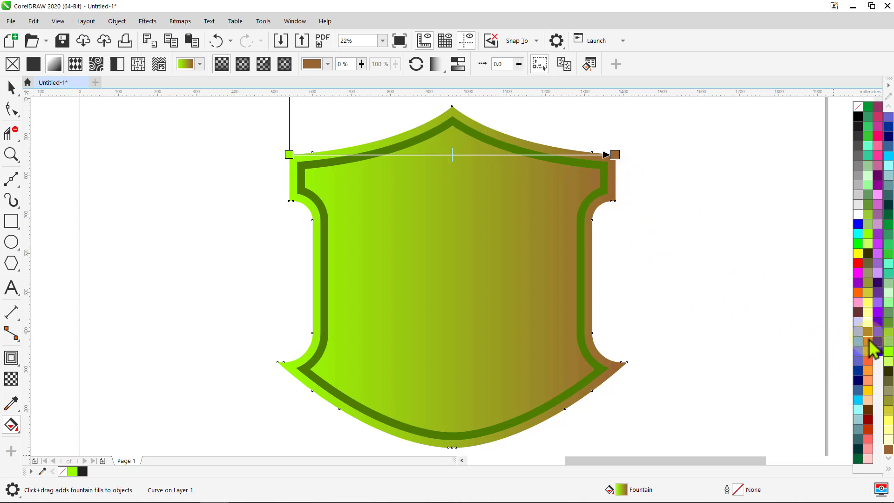
pyautogui.moveTo(868, 332); pyautogui.dragTo(289, 154)
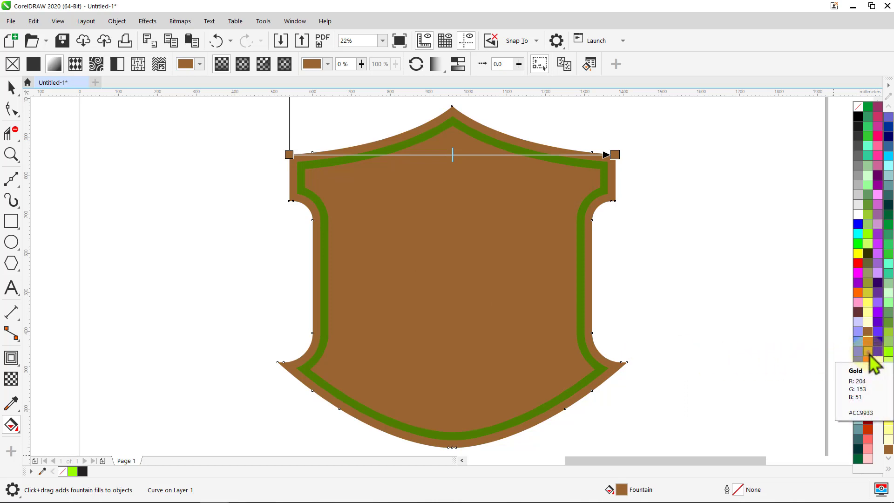
# Step: Add Gold (#CC9933) colour stops at about one quarter and three quarters of the shield's fountain fill, and a bright yellow stop at its middle
pyautogui.moveTo(869, 355); pyautogui.dragTo(367, 154)
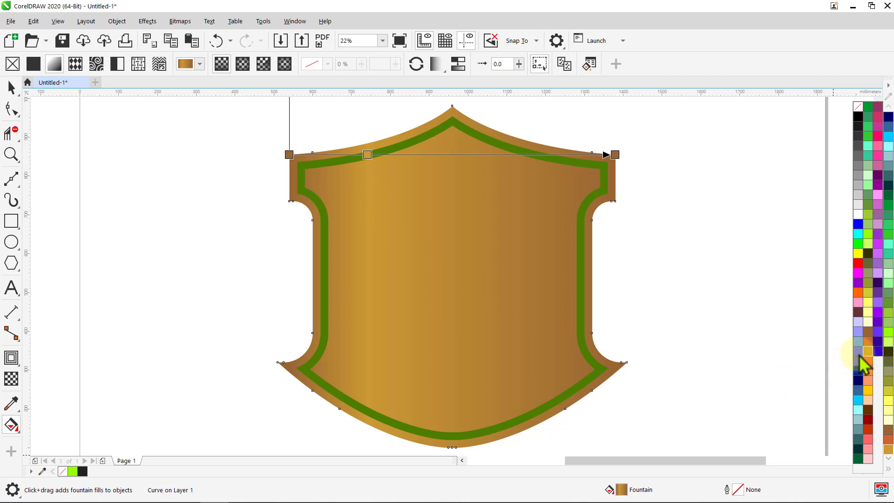
pyautogui.moveTo(867, 353); pyautogui.dragTo(536, 155)
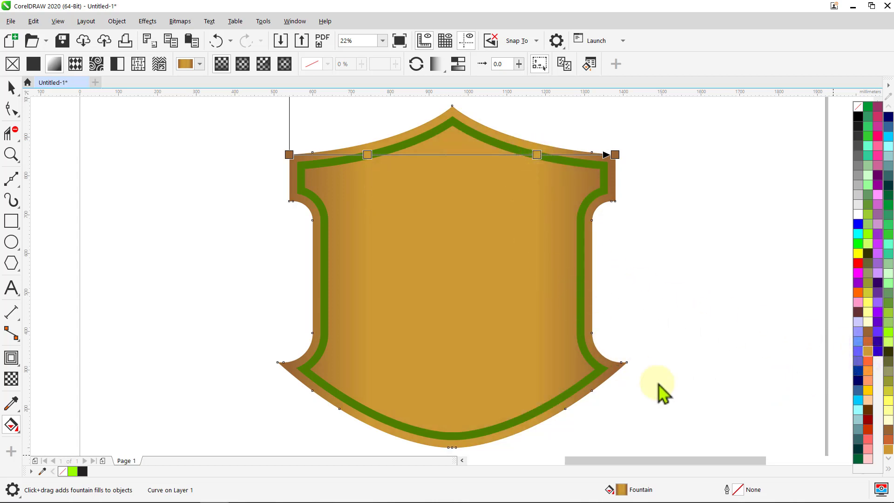
pyautogui.moveTo(868, 390); pyautogui.dragTo(477, 241)
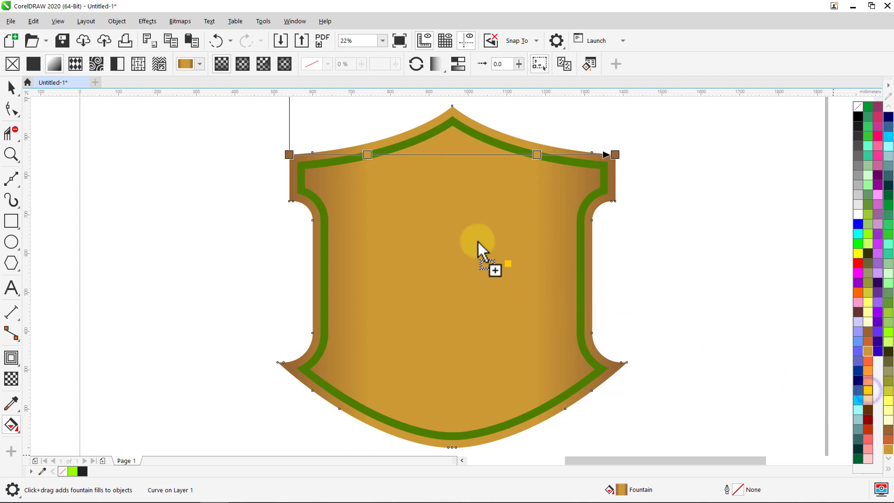
pyautogui.moveTo(454, 158); pyautogui.dragTo(455, 155)
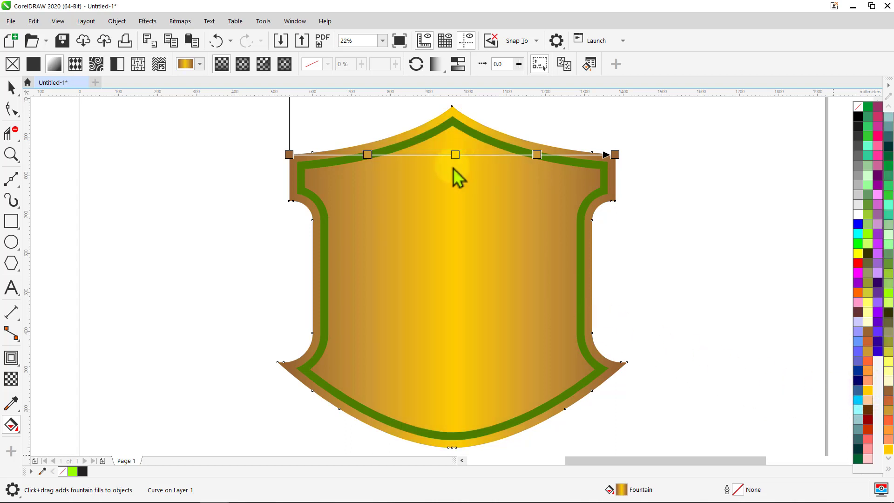
pyautogui.click(11, 88)
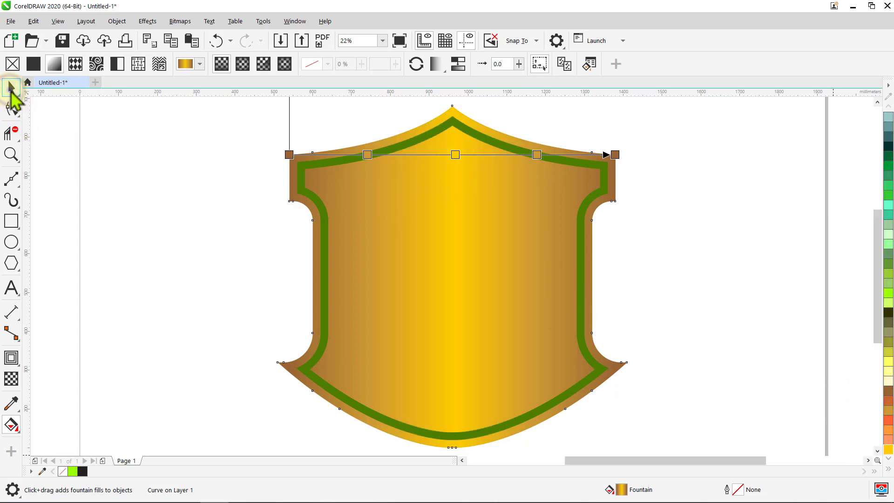
pyautogui.click(121, 137)
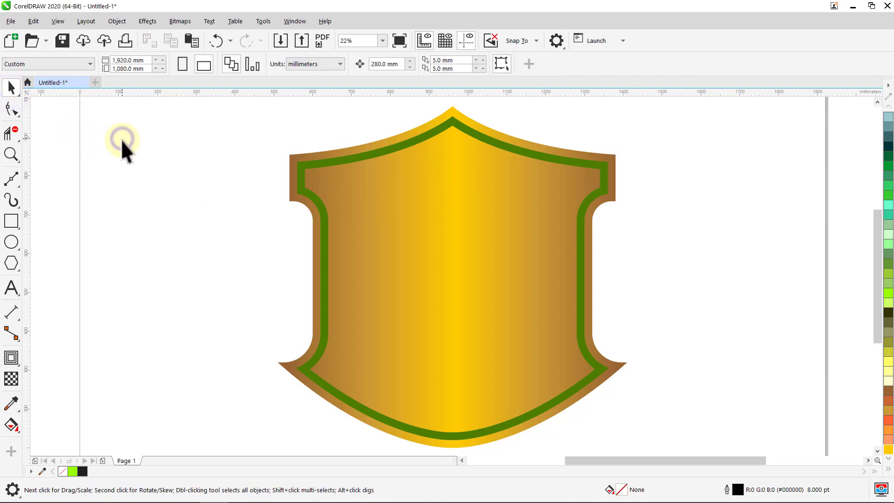
# Step: Fill the dark green inner border of the shield with pale yellow (#FFFFCC)
pyautogui.click(299, 178)
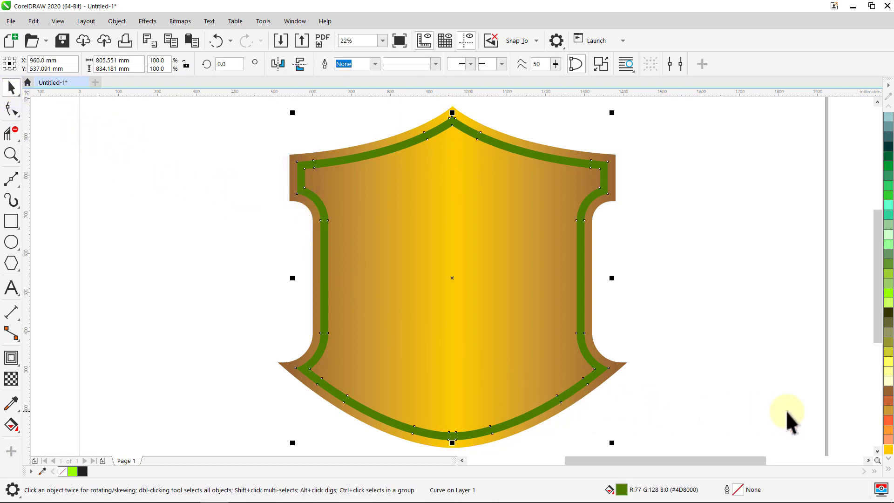
pyautogui.click(885, 382)
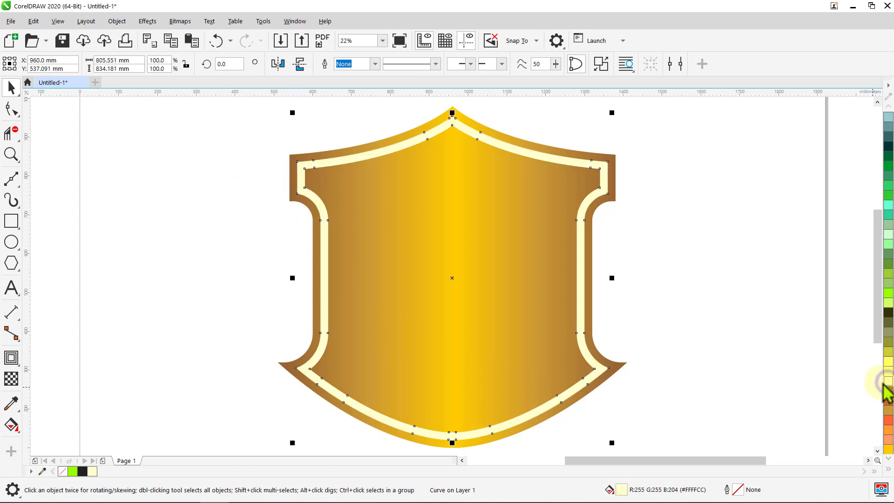
pyautogui.click(745, 337)
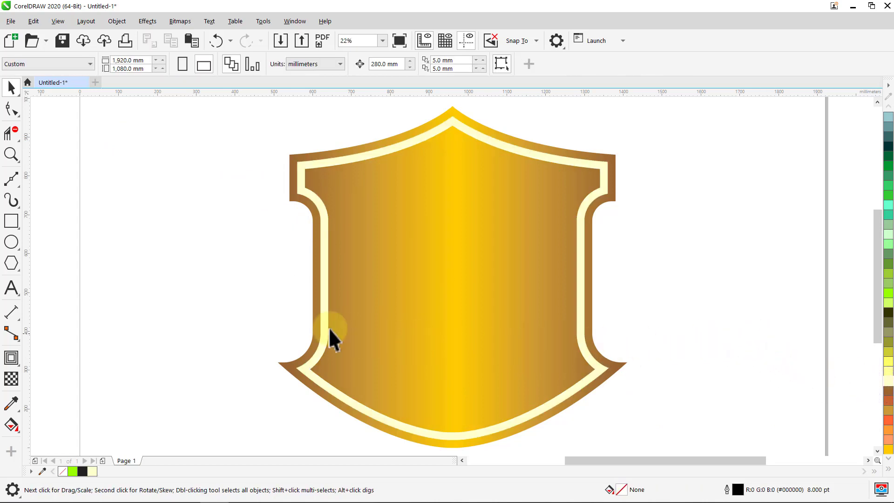
# Step: Draw a rectangle about 644 × 110 mm over the shield and centre it on the page
pyautogui.click(16, 218)
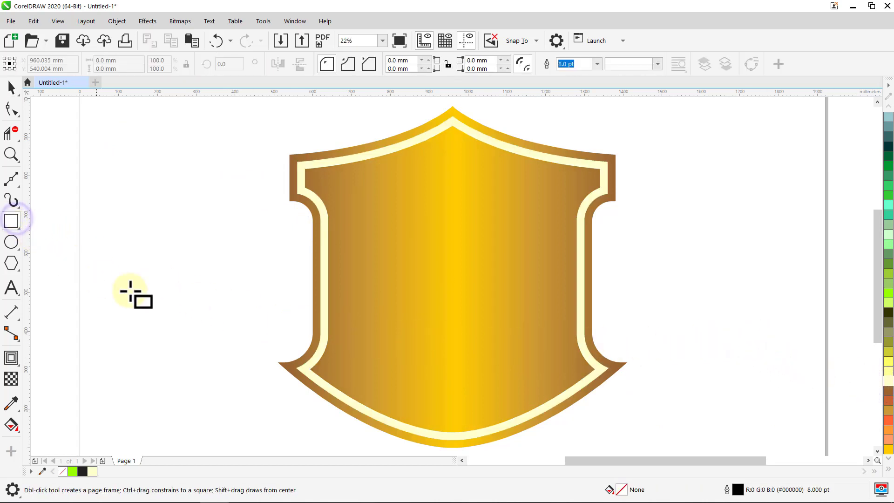
pyautogui.moveTo(351, 233); pyautogui.dragTo(601, 275)
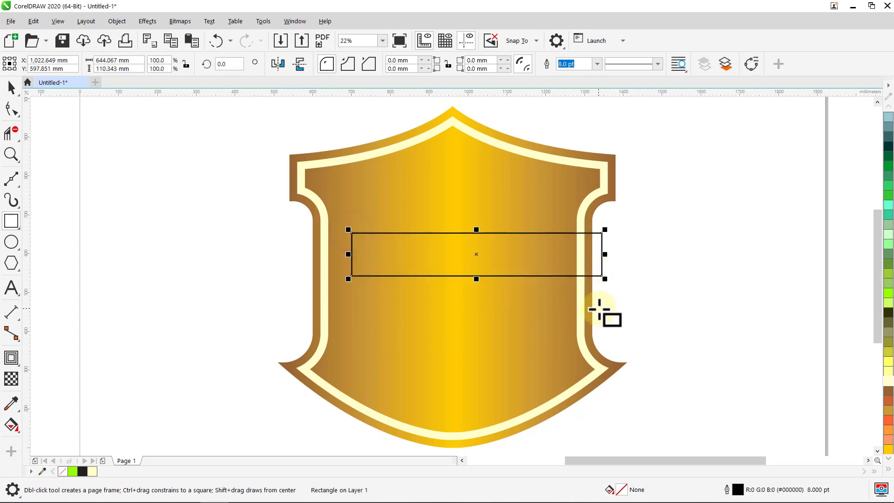
pyautogui.press('space')
pyautogui.press('p')
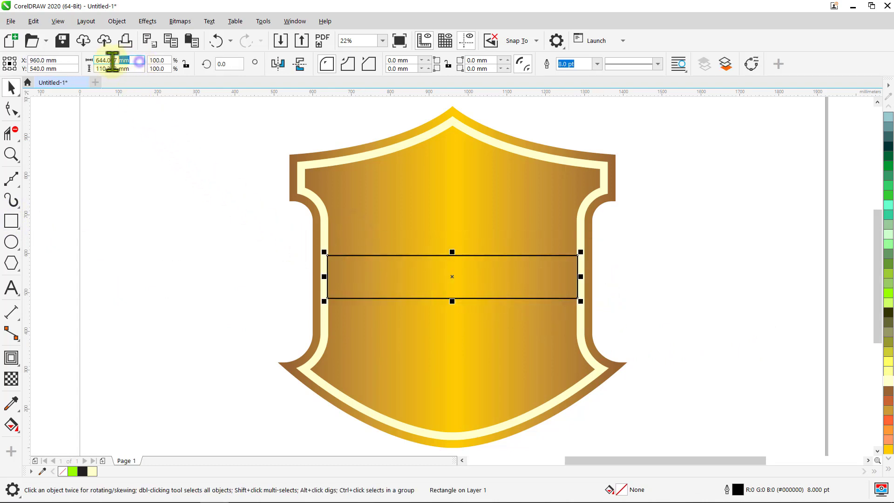
# Step: Set the rectangle's size to 1000 mm wide and 360 mm high
pyautogui.moveTo(113, 61); pyautogui.dragTo(103, 109)
pyautogui.write('1,0')
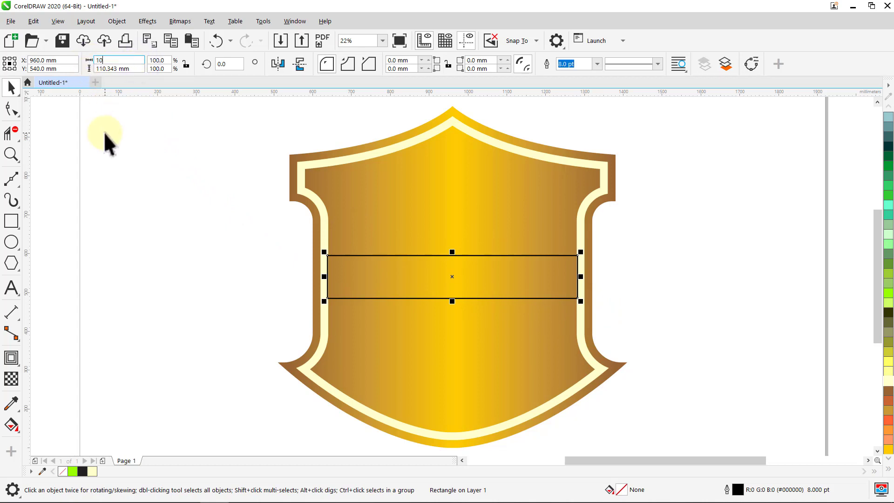
pyautogui.write('00')
pyautogui.press('Return')
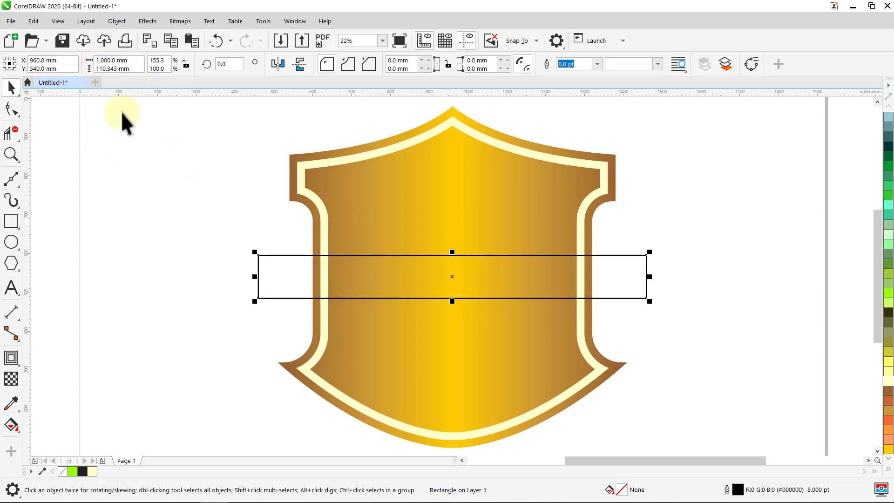
pyautogui.moveTo(106, 69); pyautogui.dragTo(100, 130)
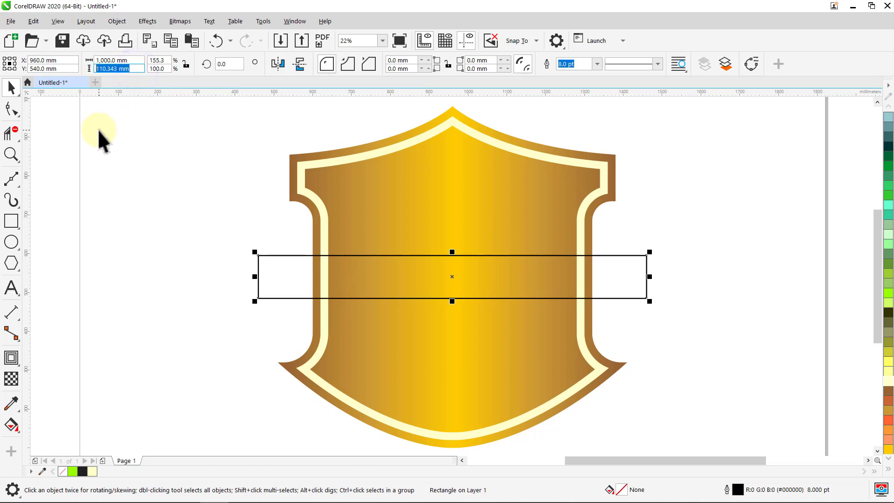
pyautogui.write('360')
pyautogui.press('Return')
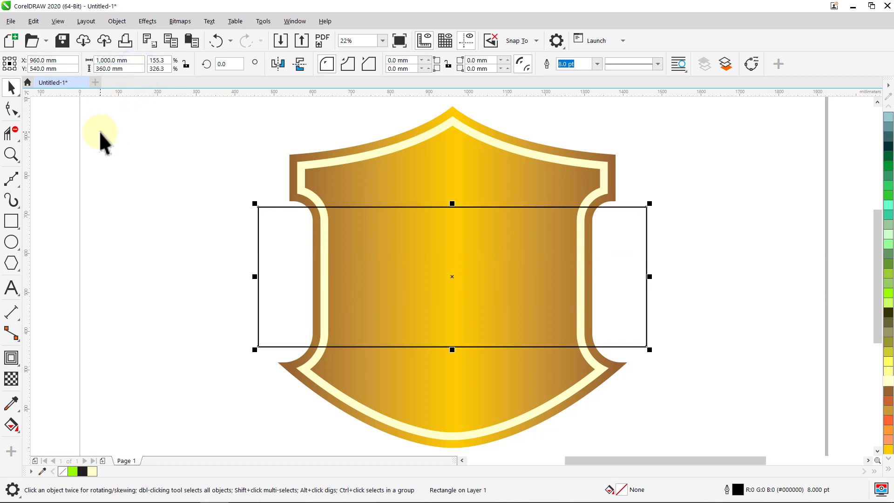
pyautogui.click(99, 130)
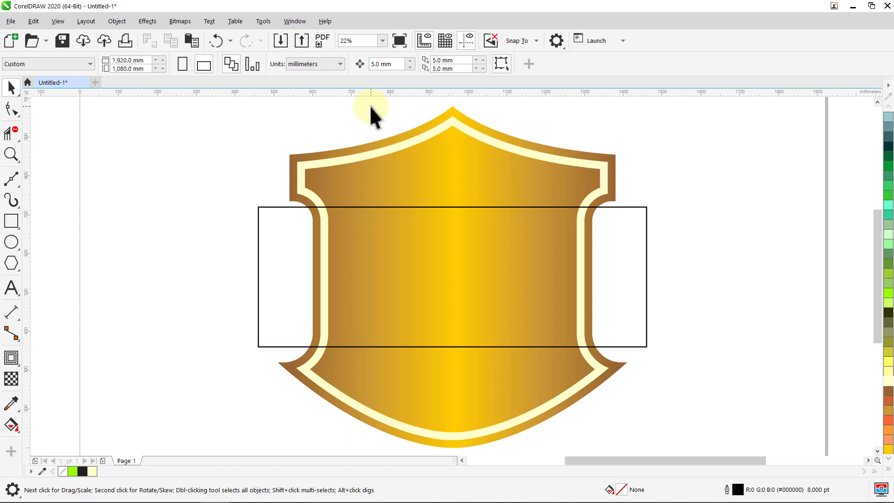
# Step: Nudge the rectangle down 5 mm
pyautogui.click(267, 227)
pyautogui.press('Down')
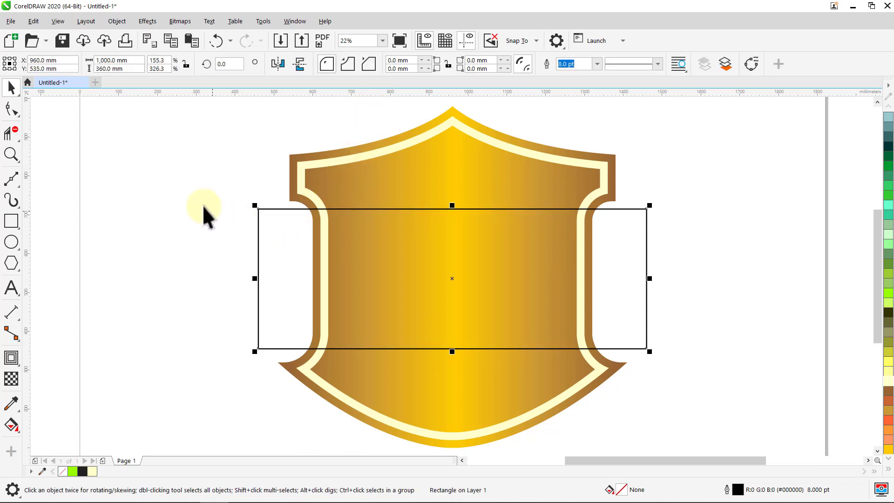
pyautogui.click(189, 200)
# Step: Fill the rectangle with Chartreuse (#99FF00) and set its outline width to None
pyautogui.click(266, 251)
pyautogui.click(73, 470)
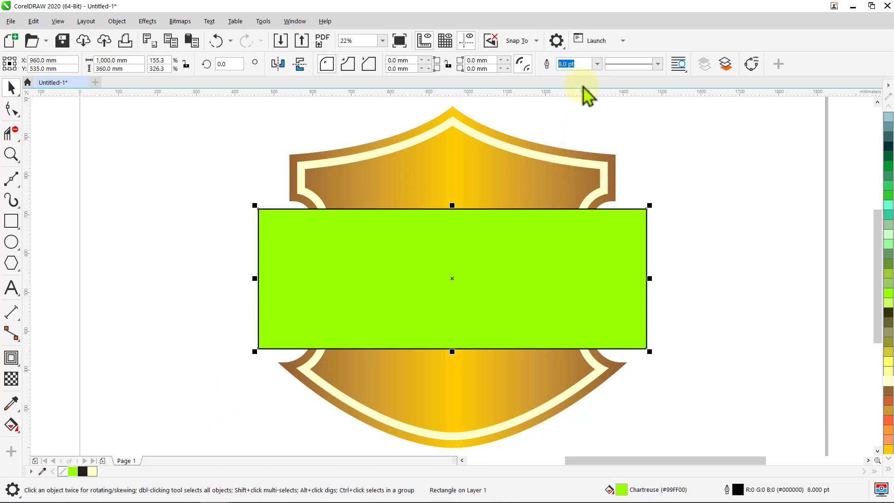
pyautogui.click(597, 64)
pyautogui.click(586, 75)
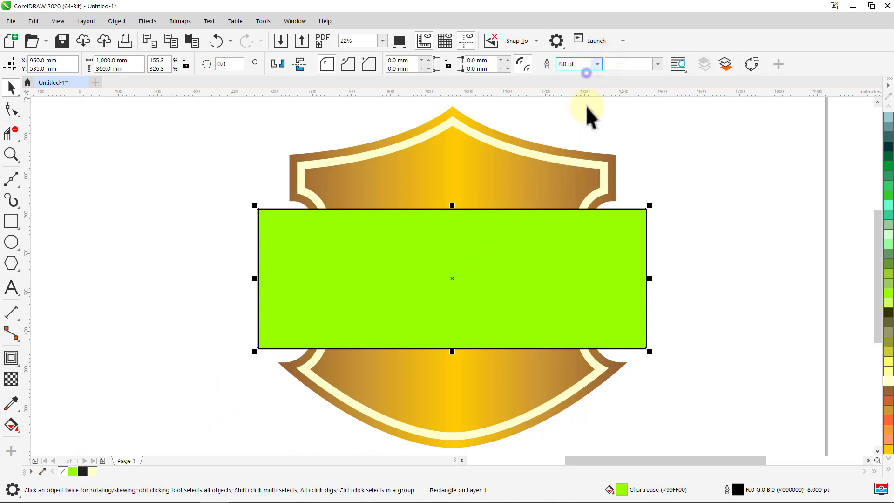
# Step: Apply an inside contour to the green rectangle with 2 steps and a 20 mm offset
pyautogui.click(17, 363)
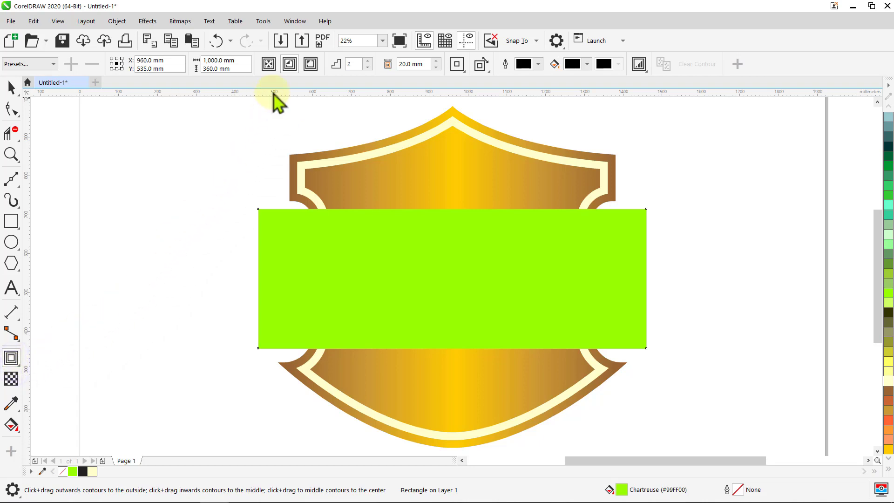
pyautogui.click(290, 65)
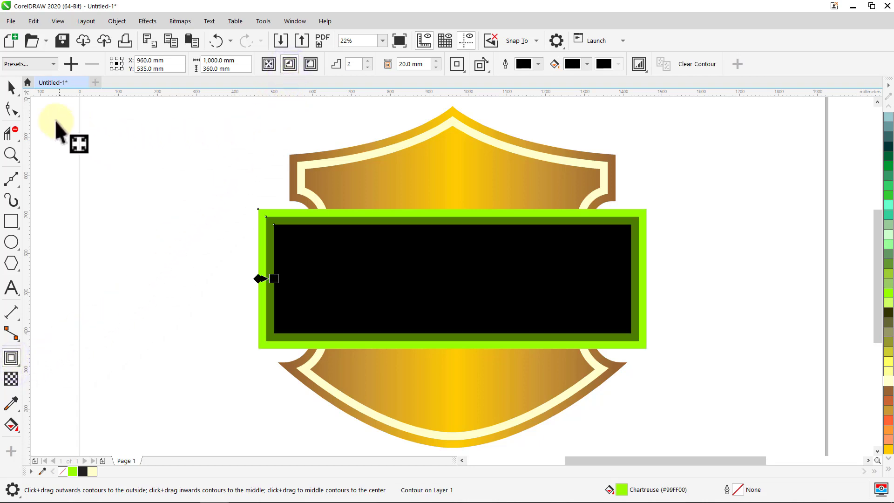
pyautogui.click(11, 87)
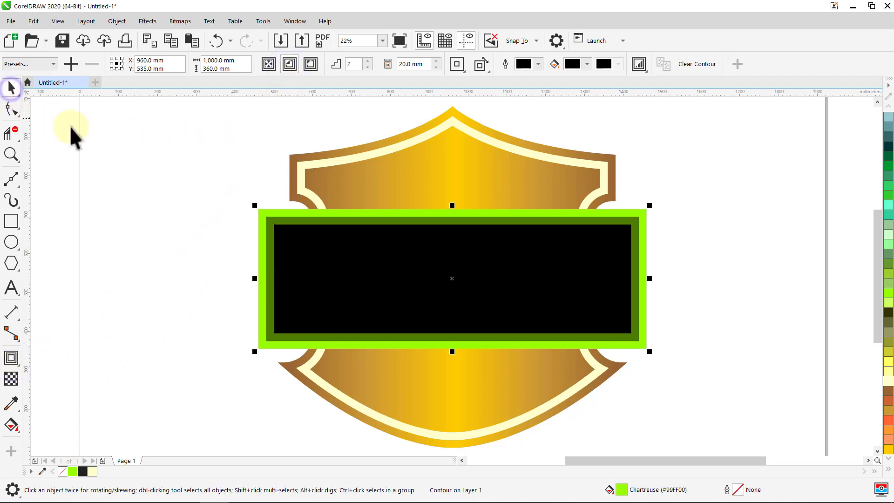
pyautogui.click(121, 136)
# Step: Break the rectangle's contour apart and ungroup the resulting inner rectangles
pyautogui.click(542, 288)
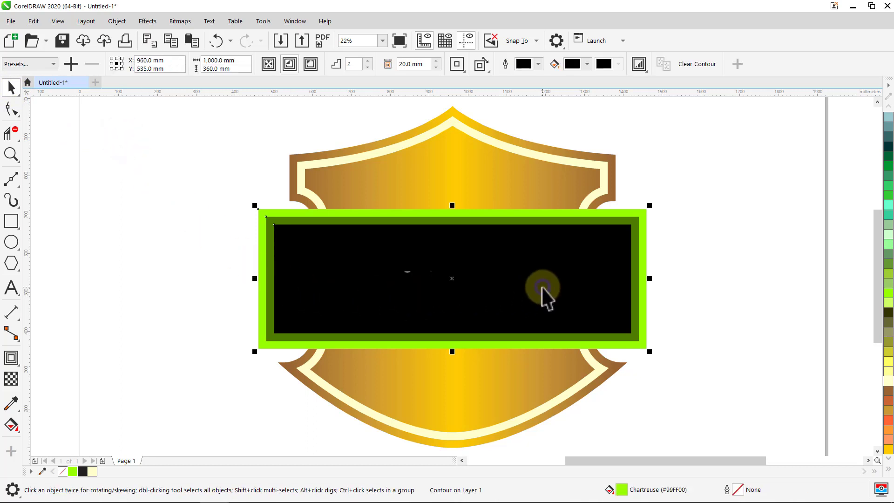
pyautogui.rightClick(541, 287)
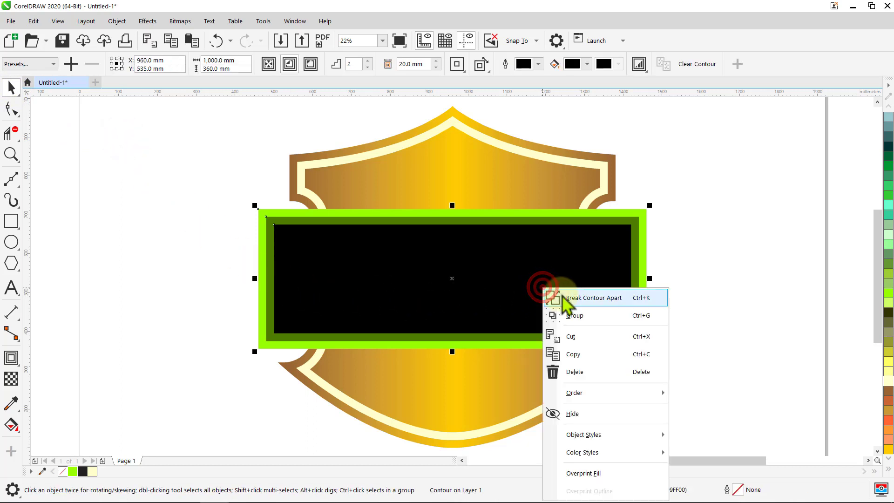
pyautogui.click(564, 297)
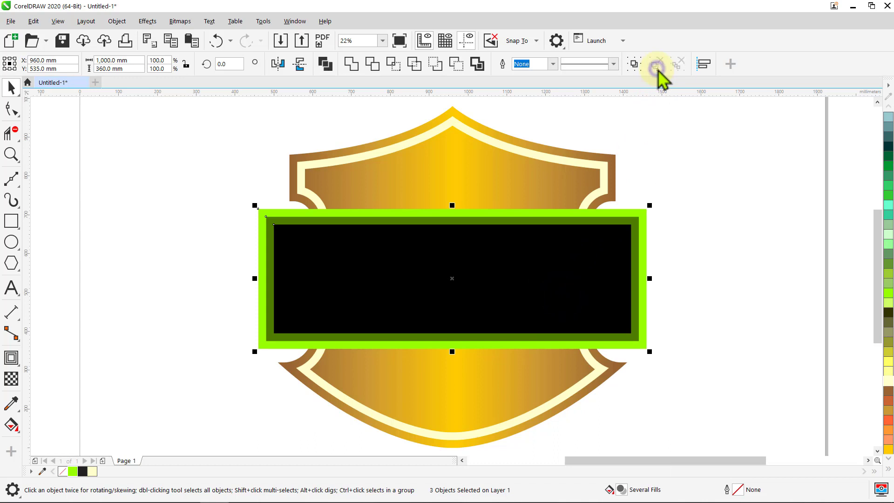
pyautogui.click(767, 239)
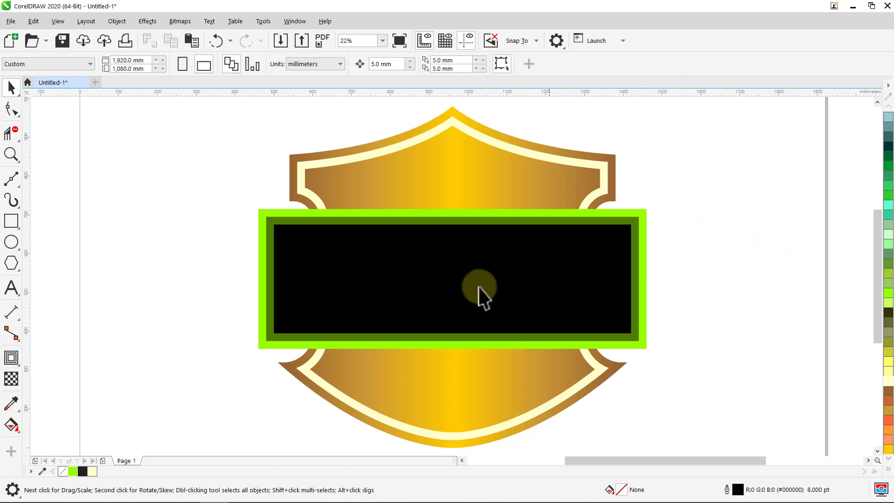
# Step: Trim the dark green middle rectangle with the black inner rectangle
pyautogui.click(400, 283)
pyautogui.keyDown('shift'); pyautogui.click(270, 252); pyautogui.keyUp('shift')
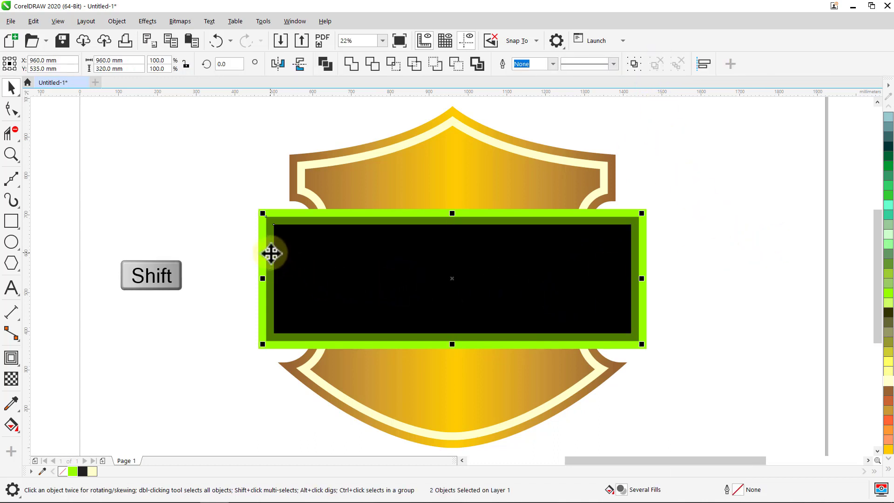
pyautogui.click(371, 70)
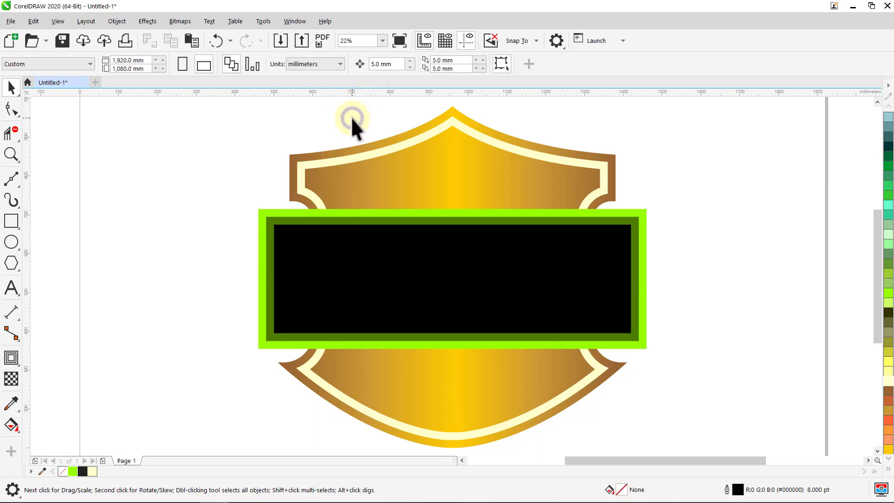
# Step: Delete the black inner rectangle from the banner
pyautogui.press('Delete')
pyautogui.click(347, 258)
pyautogui.press('Delete')
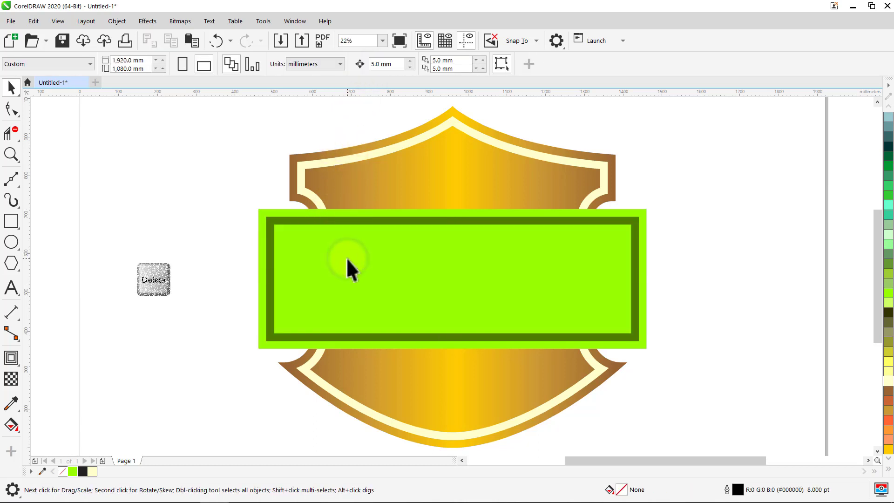
# Step: Copy the shield's golden fountain fill to the large green rectangle and stretch the gradient horizontally across its full width
pyautogui.click(260, 274)
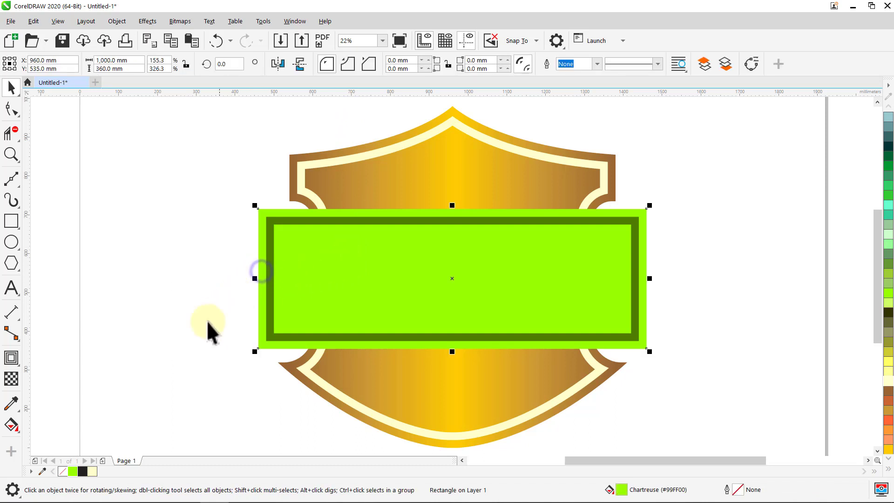
pyautogui.click(11, 425)
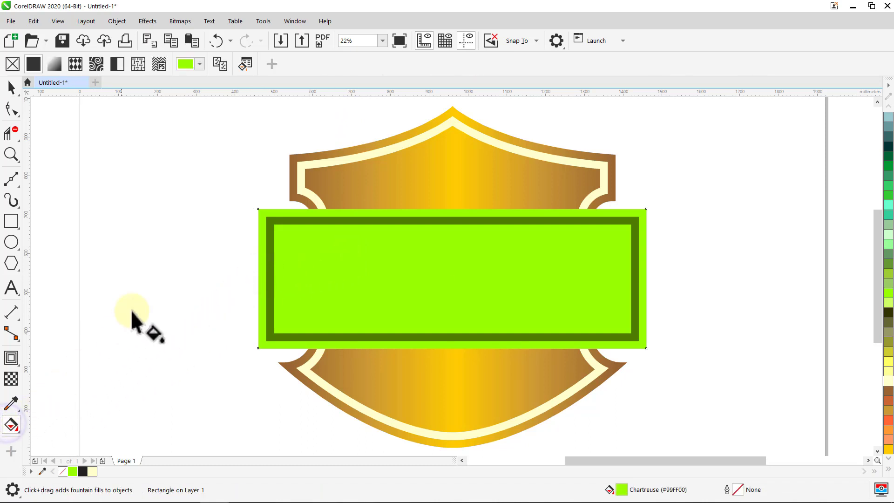
pyautogui.click(220, 65)
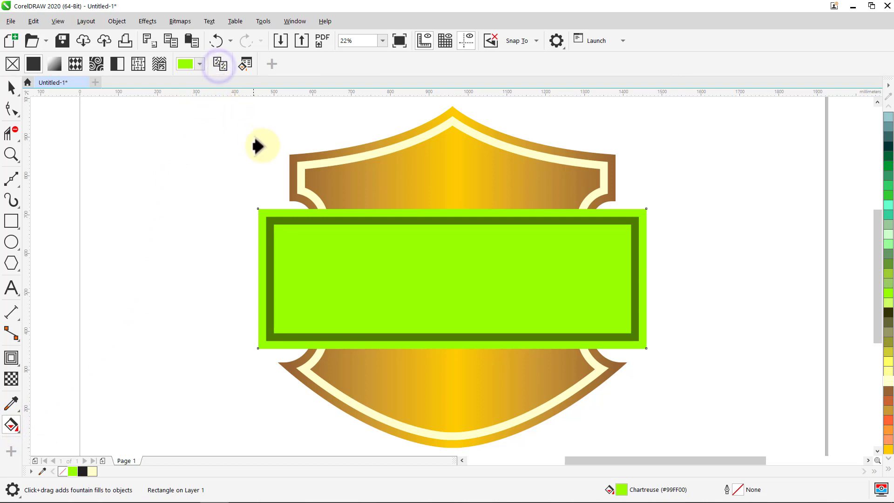
pyautogui.click(290, 156)
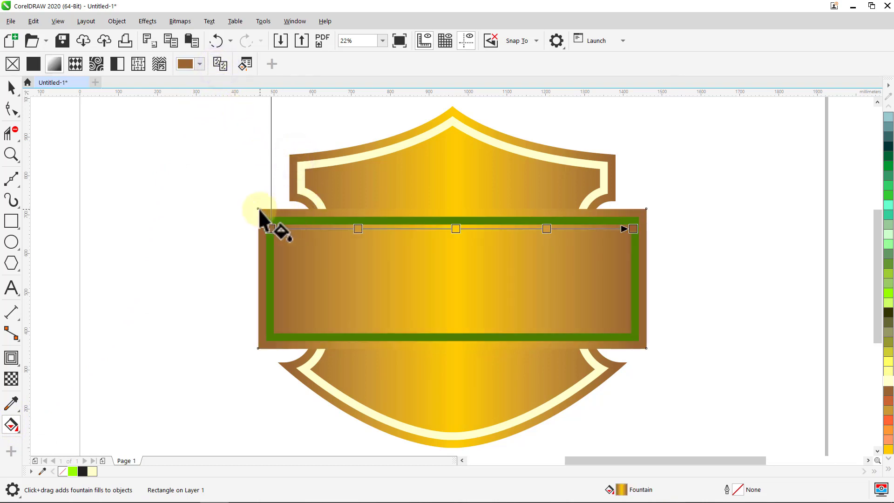
pyautogui.moveTo(258, 208); pyautogui.dragTo(648, 210)
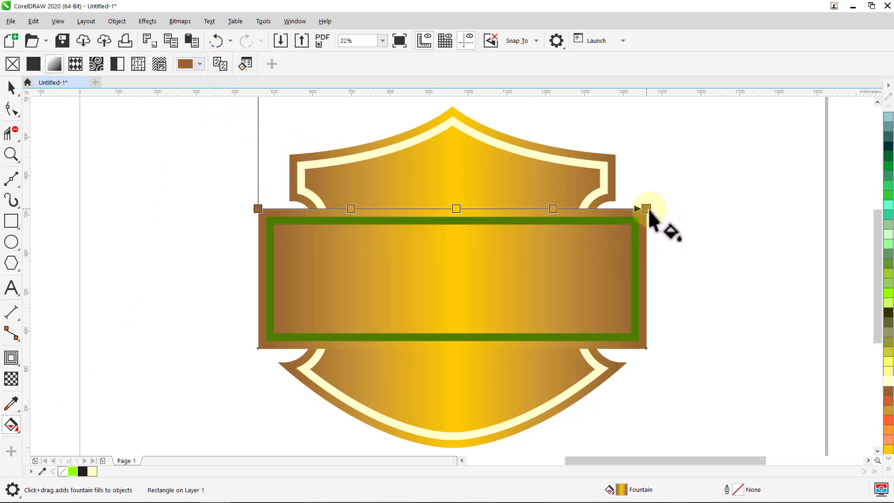
# Step: Recolour the banner gradient with Walnut (#663300) end nodes, medium brown intermediate nodes and a golden brown centre node
pyautogui.click(888, 469)
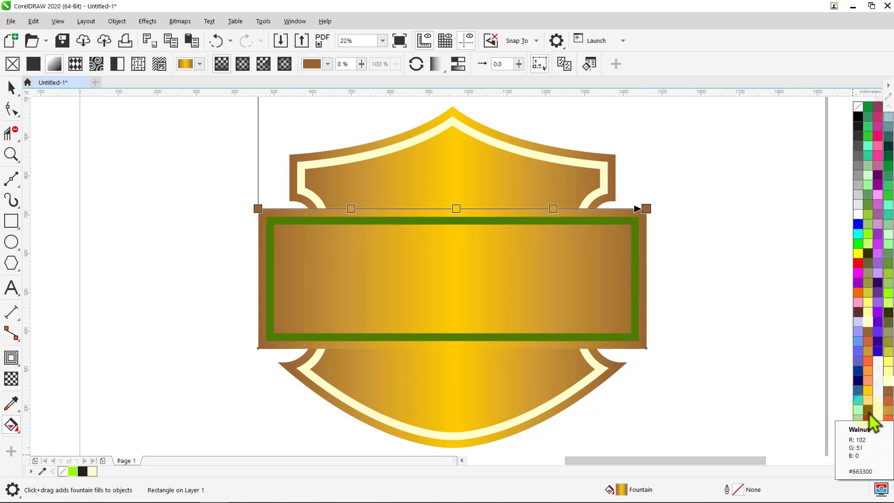
pyautogui.moveTo(868, 416); pyautogui.dragTo(647, 210)
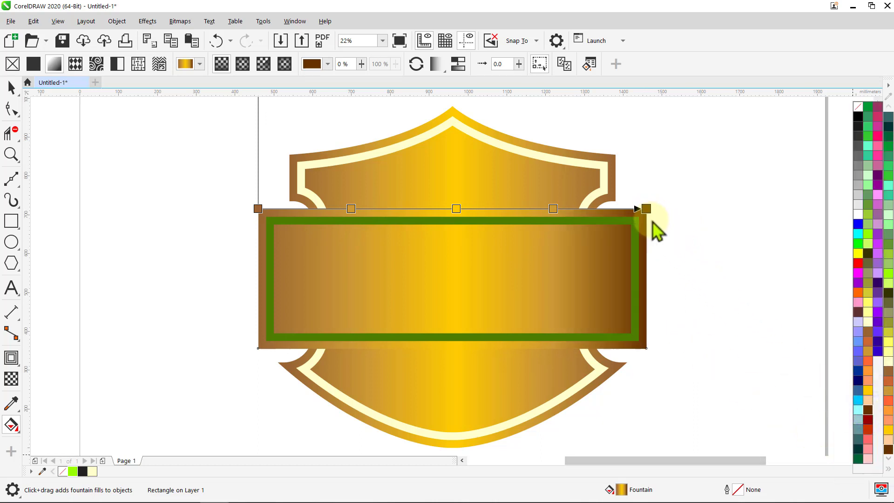
pyautogui.moveTo(868, 409); pyautogui.dragTo(258, 209)
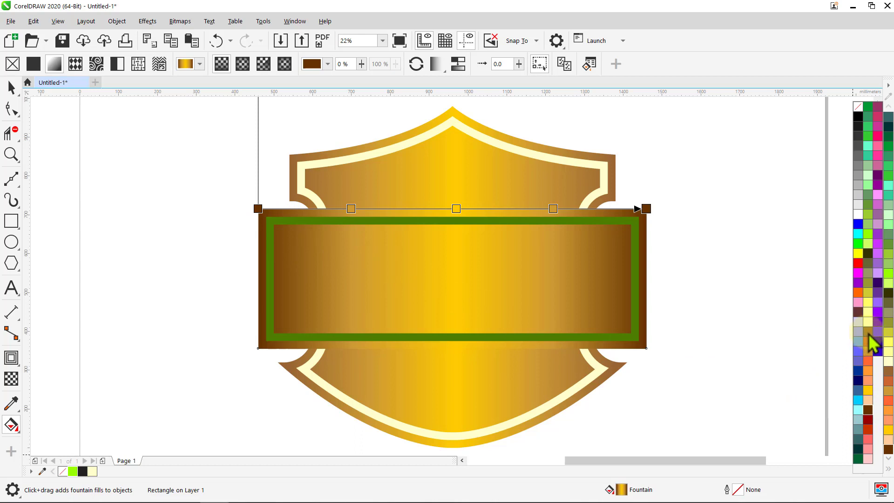
pyautogui.moveTo(868, 334); pyautogui.dragTo(556, 213)
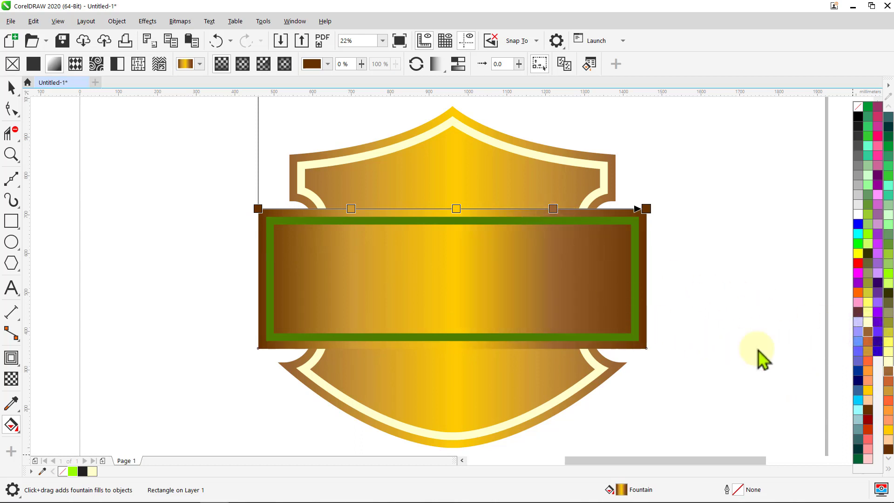
pyautogui.moveTo(868, 335); pyautogui.dragTo(350, 209)
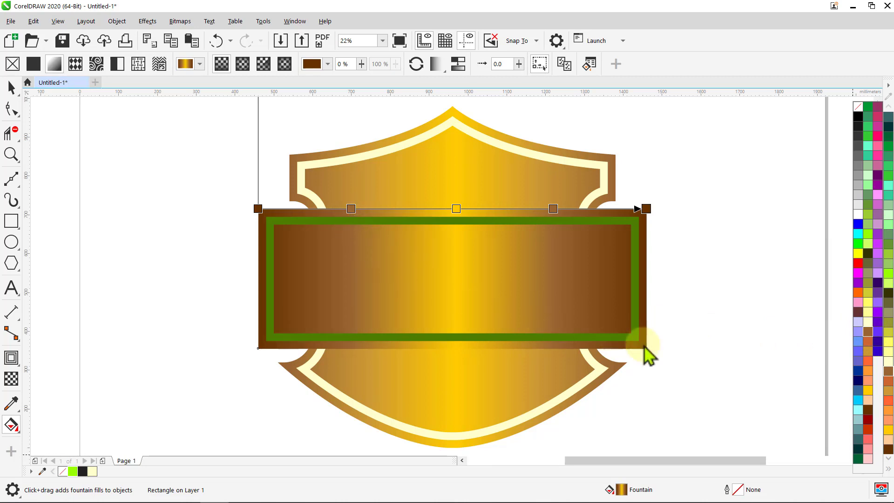
pyautogui.moveTo(869, 365); pyautogui.dragTo(455, 210)
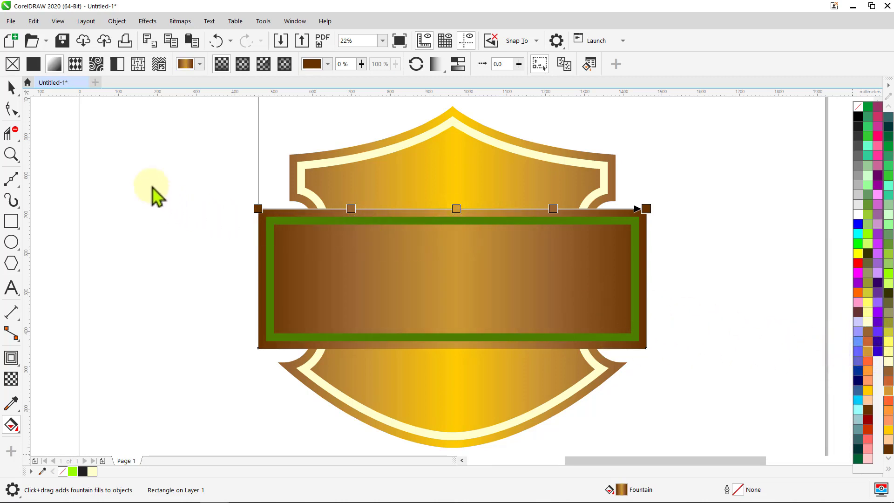
# Step: Fill the banner's dark green frame with the same pale yellow as the shield's inner border
pyautogui.click(11, 88)
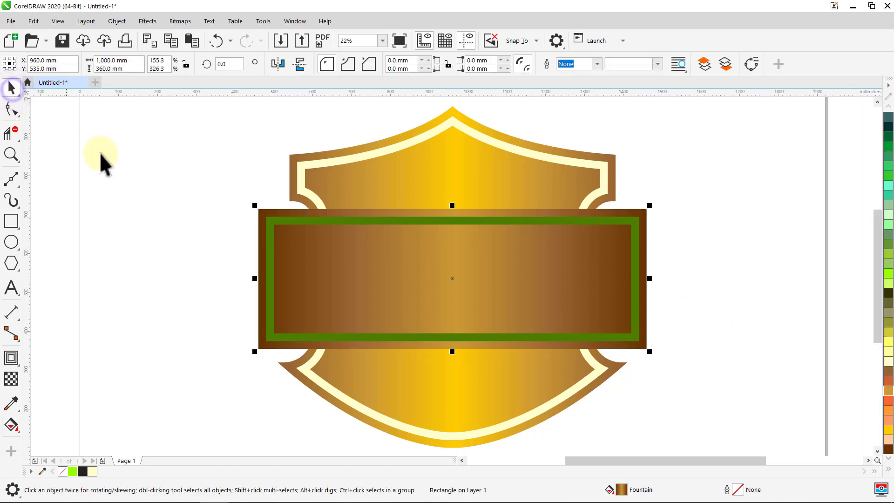
pyautogui.click(132, 169)
pyautogui.click(266, 273)
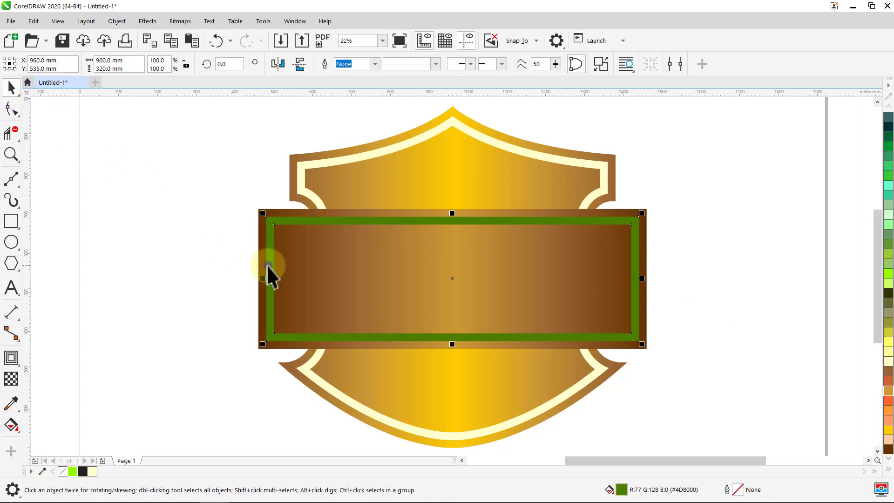
pyautogui.rightClick(887, 362)
pyautogui.click(755, 327)
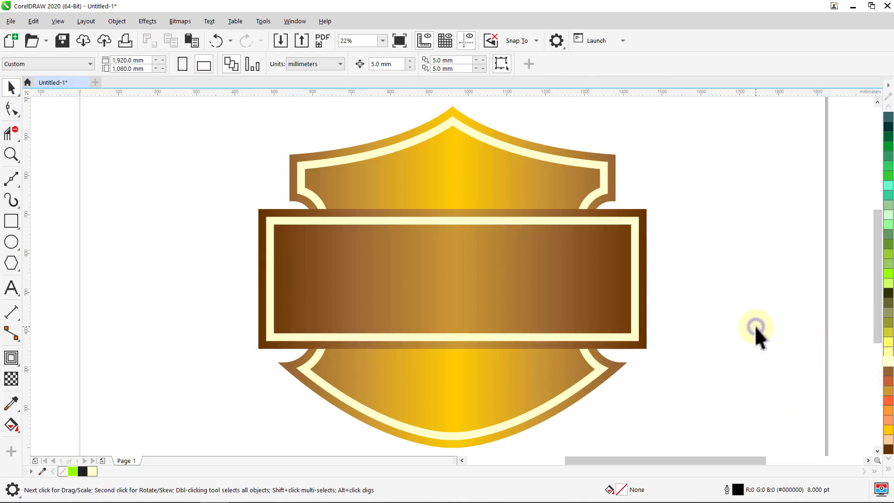
# Step: Add the artistic text "2021" at 200 pt on the banner
pyautogui.click(12, 289)
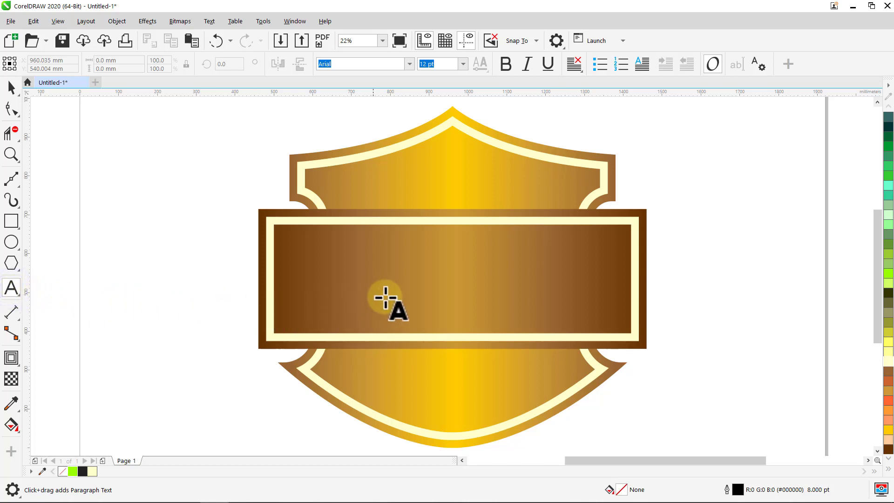
pyautogui.click(390, 282)
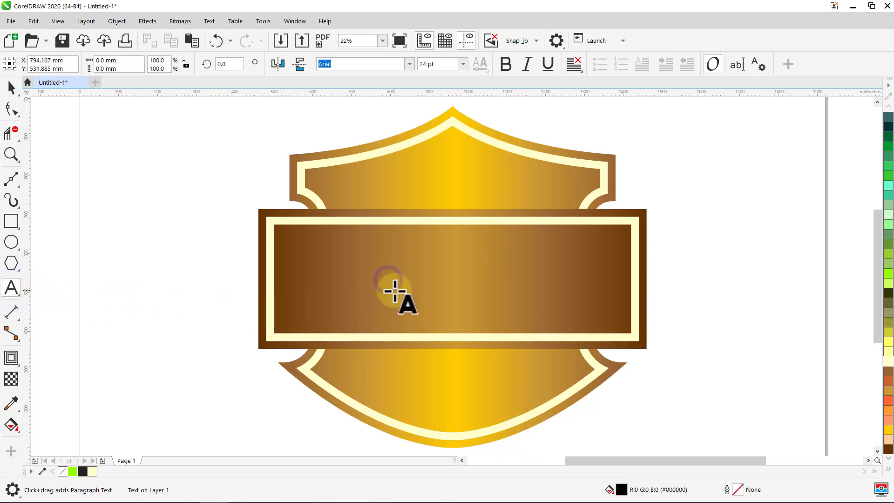
pyautogui.click(462, 64)
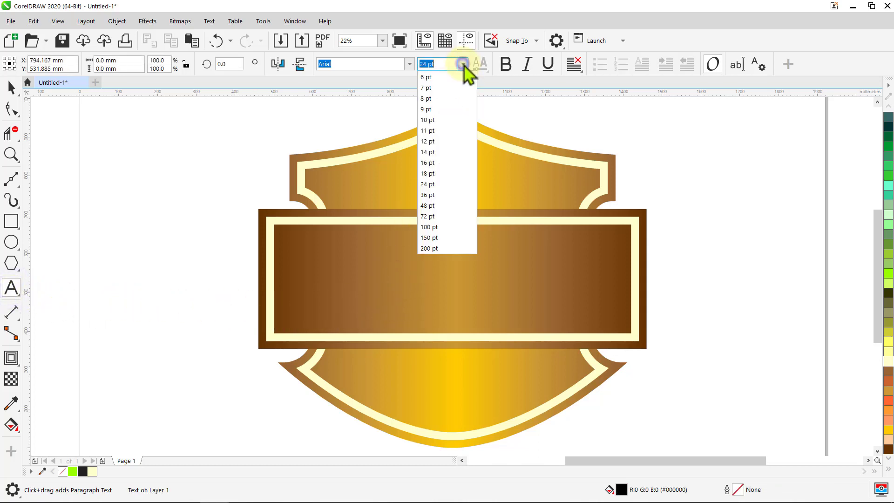
pyautogui.click(454, 248)
pyautogui.write('202')
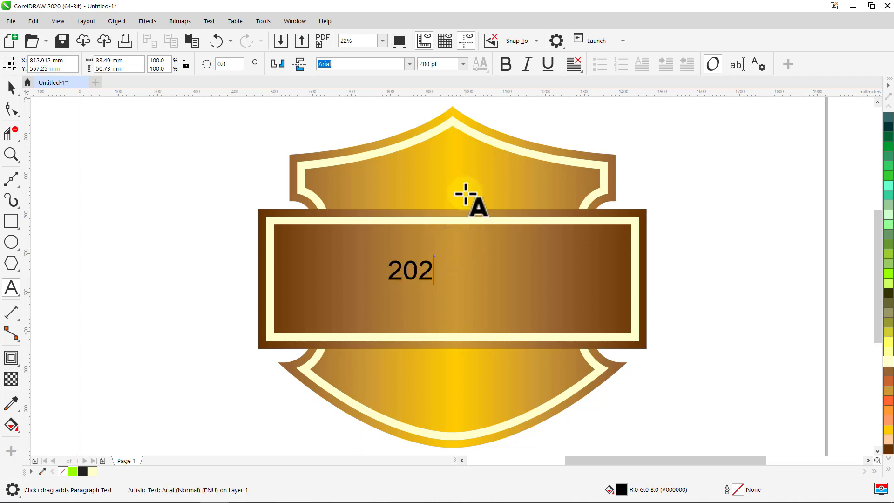
pyautogui.write('1')
pyautogui.press('Escape')
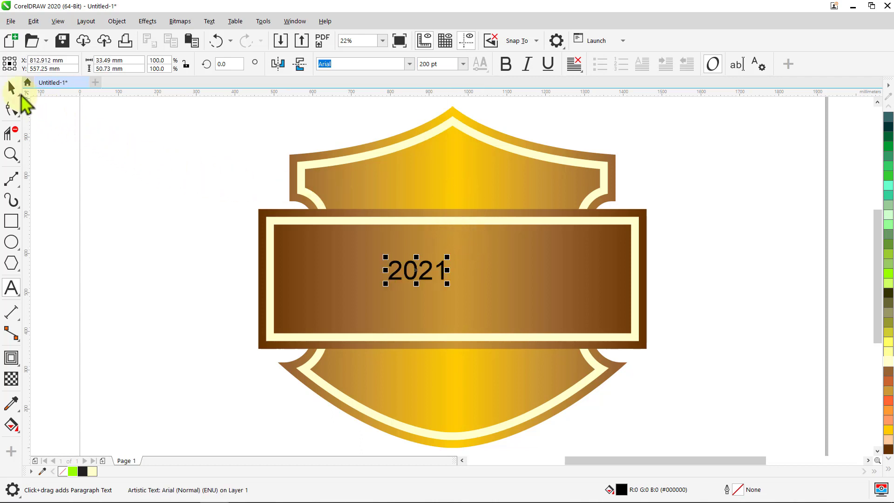
pyautogui.click(12, 88)
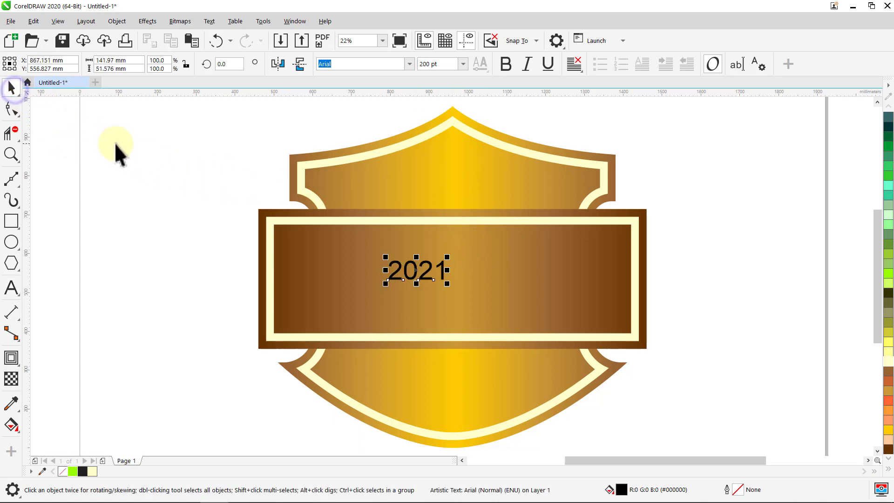
# Step: Change the font of the 2021 text to Swis721 Blk BT
pyautogui.click(411, 69)
pyautogui.write('sw')
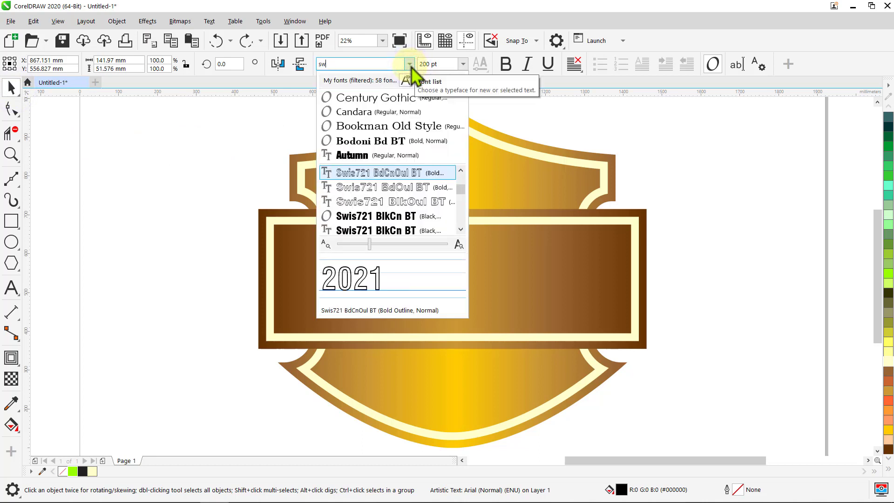
pyautogui.write('is')
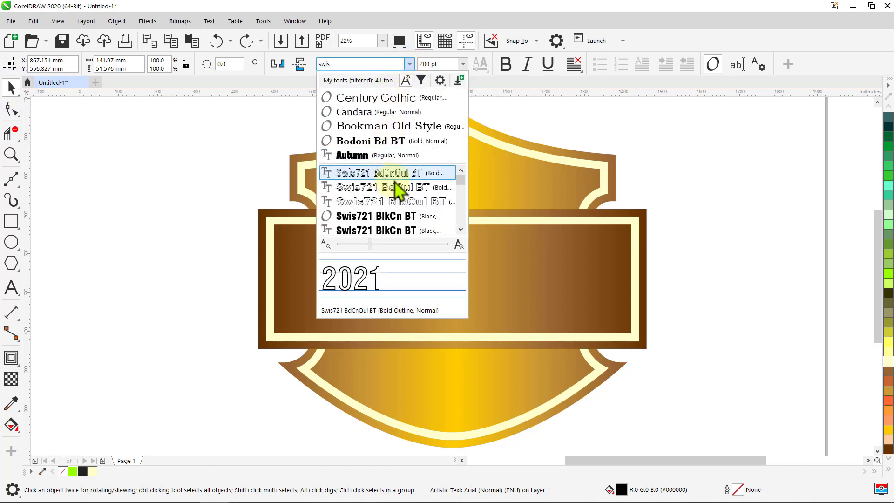
pyautogui.scroll(-4, 396, 188)
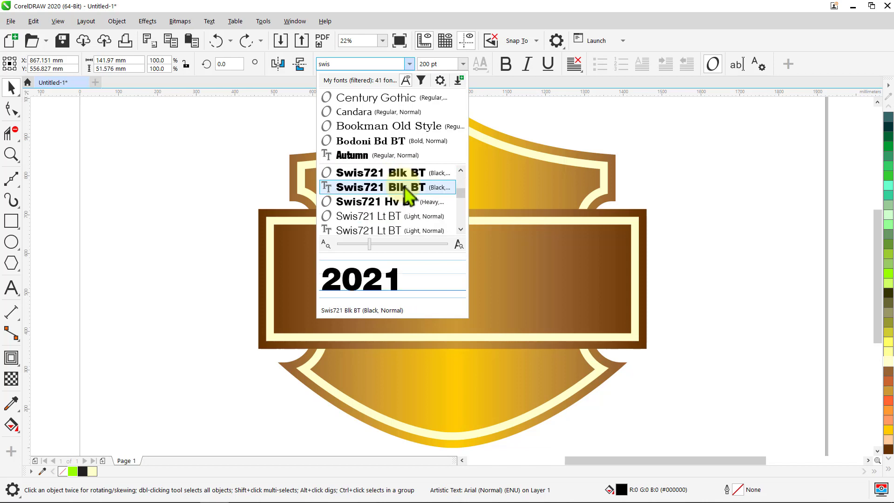
pyautogui.click(404, 187)
pyautogui.click(229, 170)
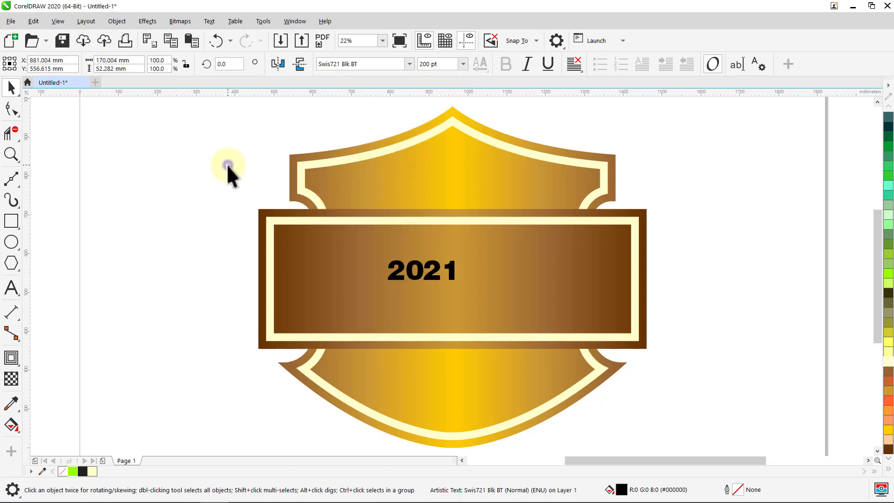
# Step: Resize the 2021 text to 840 mm wide and 200 mm high
pyautogui.click(399, 263)
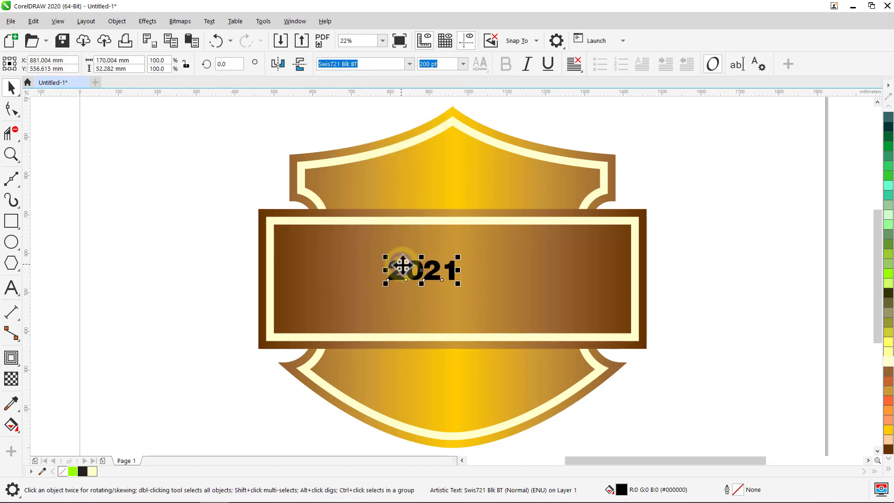
pyautogui.click(135, 64)
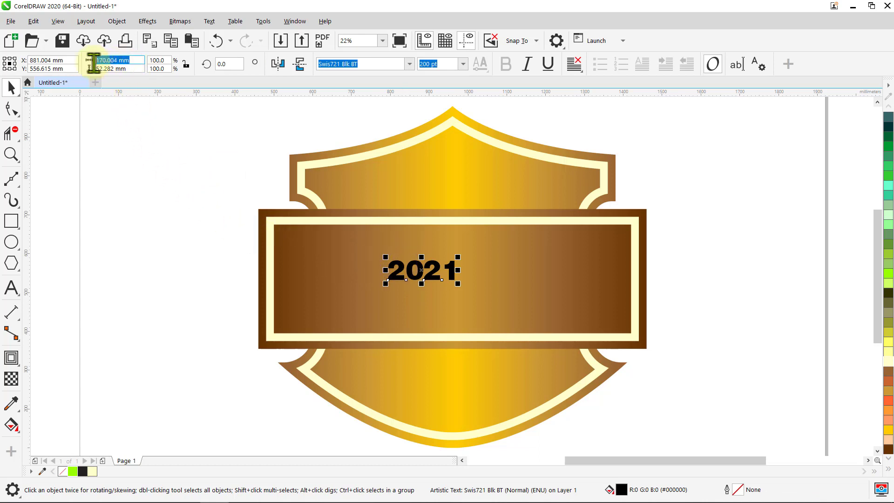
pyautogui.write('840')
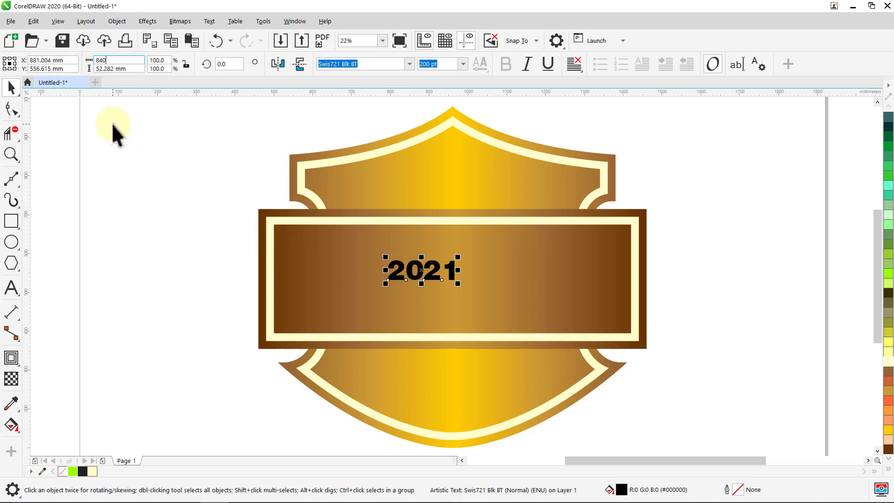
pyautogui.press('Return')
pyautogui.click(136, 69)
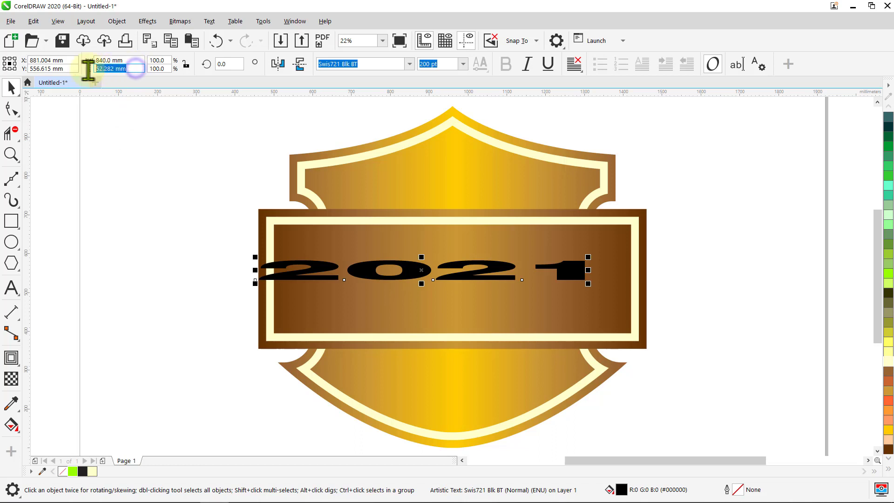
pyautogui.write('200')
pyautogui.press('Return')
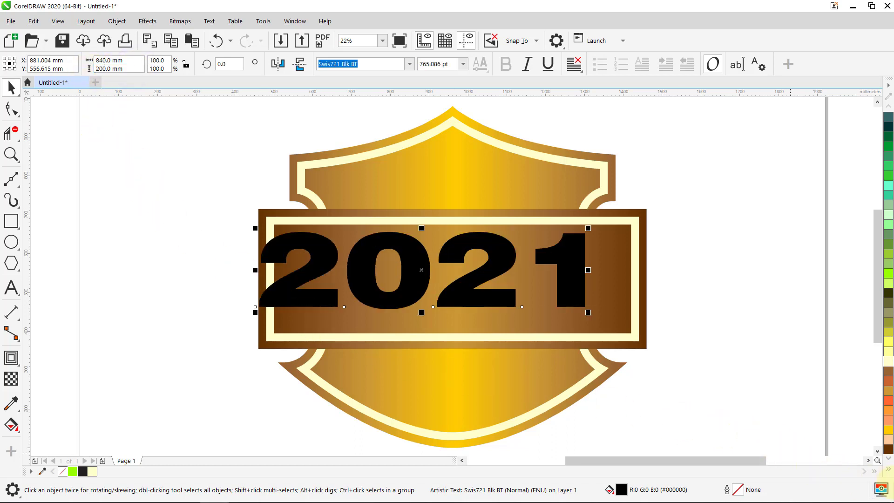
# Step: Fill the 2021 text with white (#FFFFFF)
pyautogui.click(888, 470)
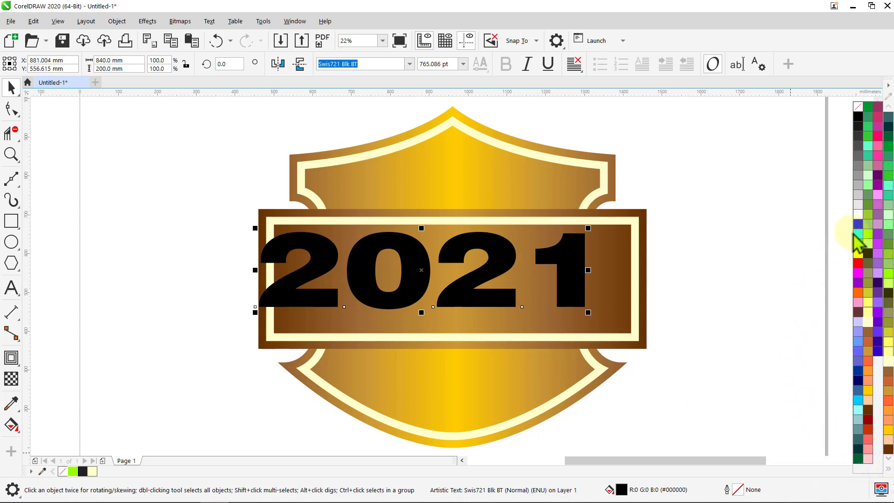
pyautogui.click(858, 215)
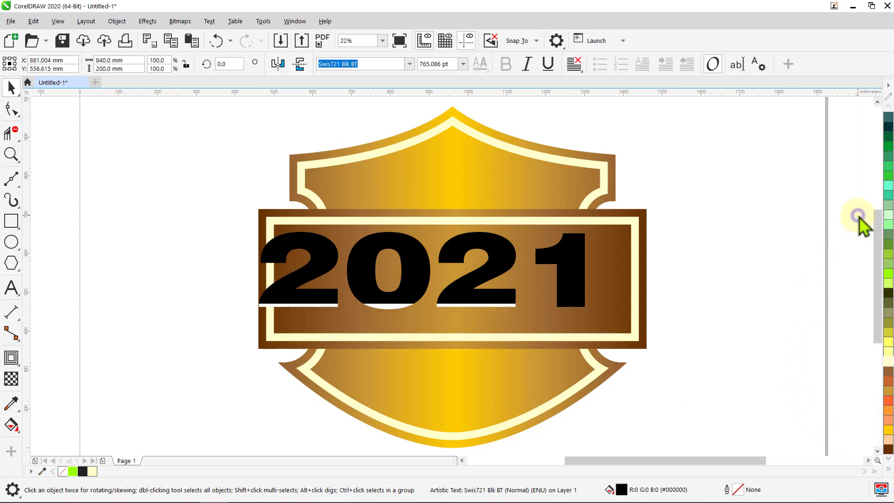
pyautogui.click(784, 215)
# Step: Align the 2021 text horizontally with the centre of the banner rectangle
pyautogui.click(577, 270)
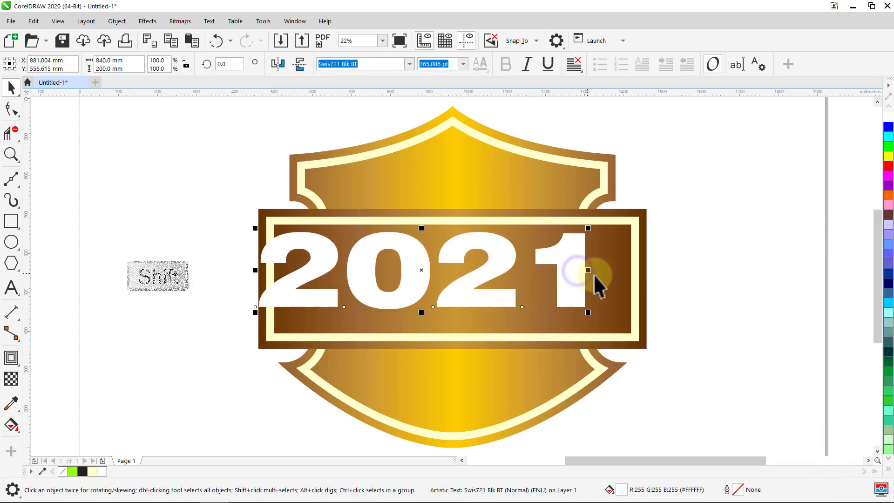
pyautogui.keyDown('shift'); pyautogui.click(643, 268); pyautogui.keyUp('shift')
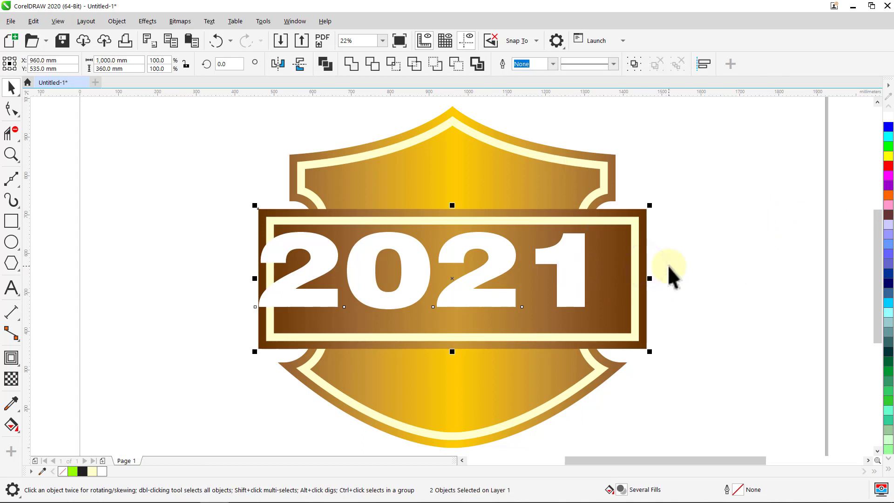
pyautogui.press('c')
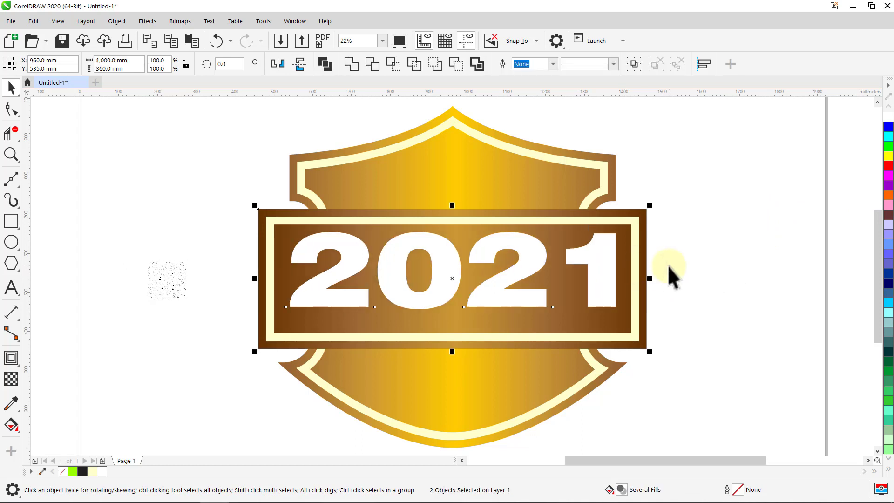
# Step: Align the 2021 text vertically with the centre of the banner rectangle
pyautogui.press('e')
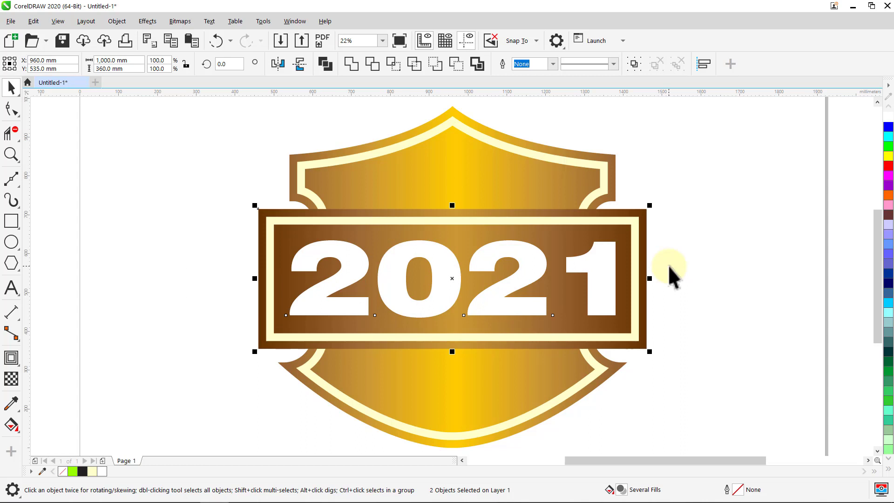
pyautogui.click(669, 264)
# Step: Add a one-step outside contour with a 30 mm offset to the outer banner rectangle
pyautogui.click(645, 261)
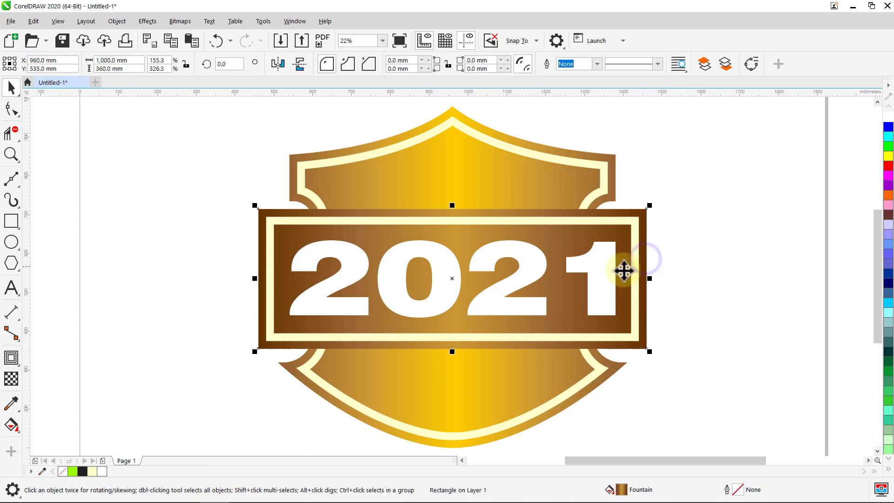
pyautogui.click(19, 356)
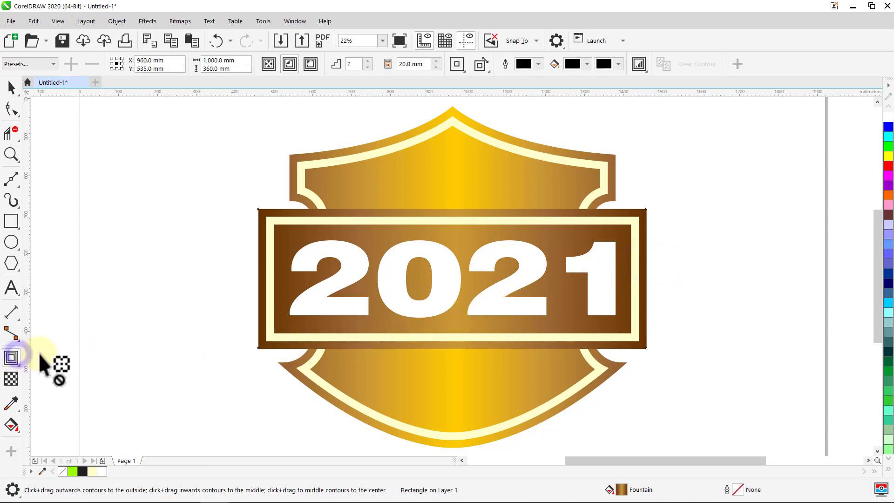
pyautogui.click(312, 65)
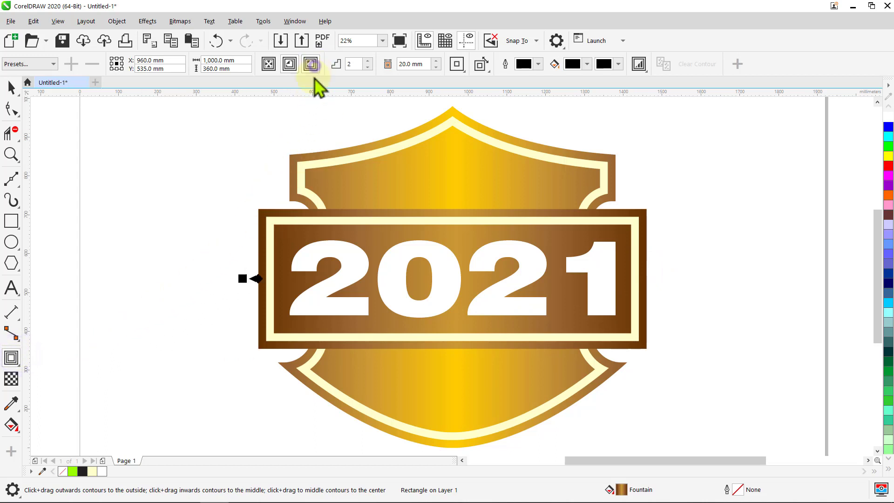
pyautogui.click(368, 68)
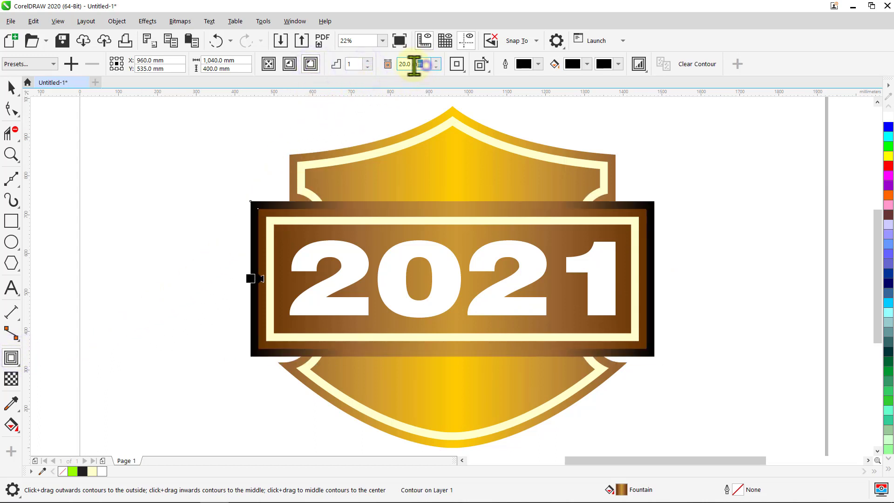
pyautogui.moveTo(413, 65); pyautogui.dragTo(399, 64)
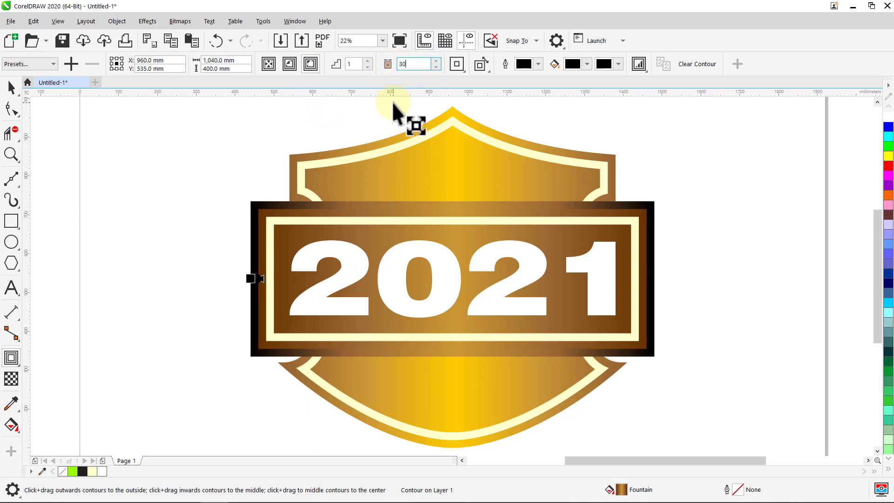
pyautogui.write('30')
pyautogui.press('Return')
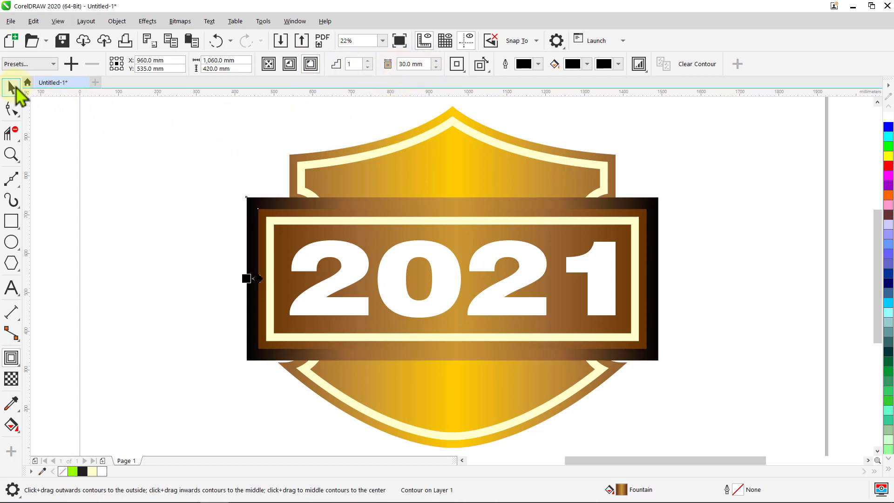
pyautogui.click(12, 87)
pyautogui.click(89, 131)
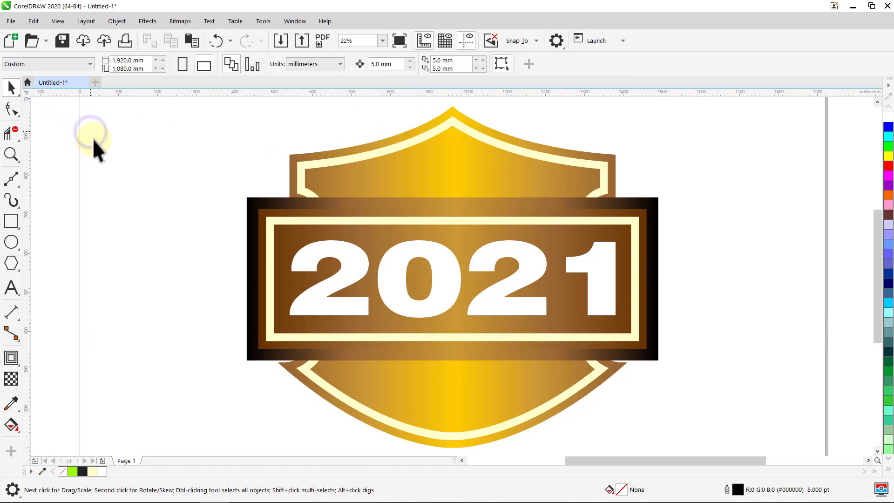
# Step: Break the banner's outside contour apart and fill the separated larger rectangle with lime green
pyautogui.rightClick(250, 208)
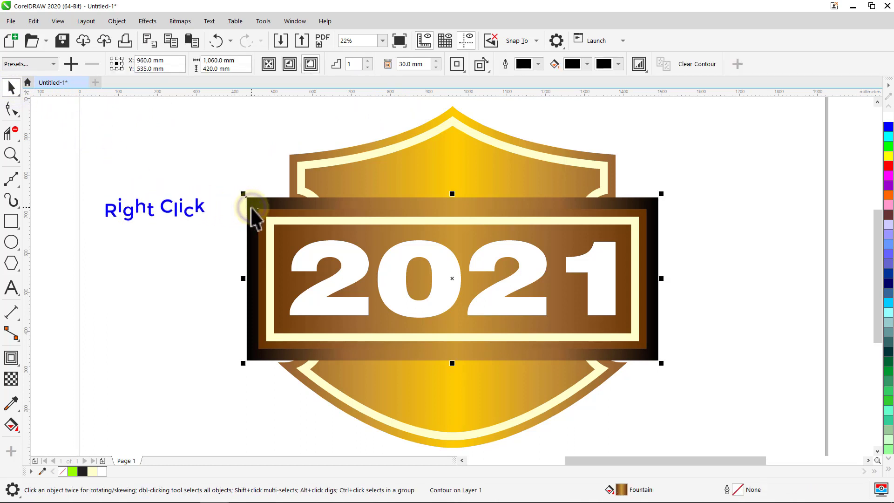
pyautogui.click(263, 215)
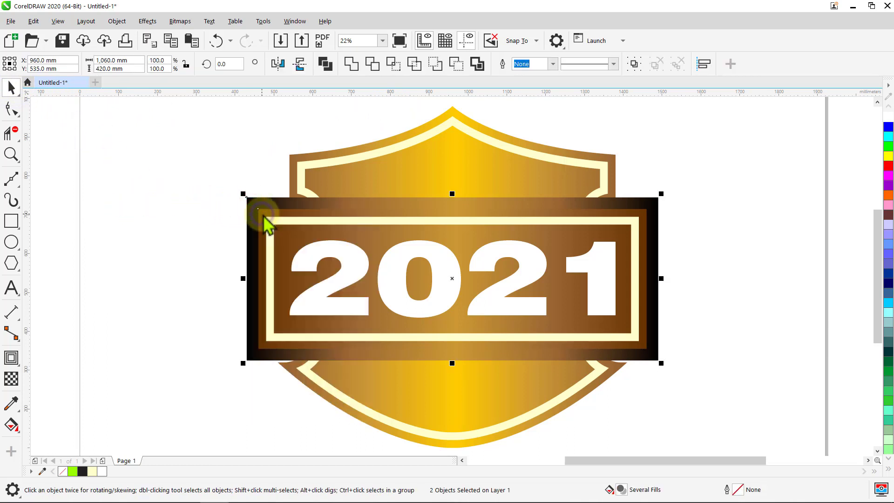
pyautogui.click(144, 197)
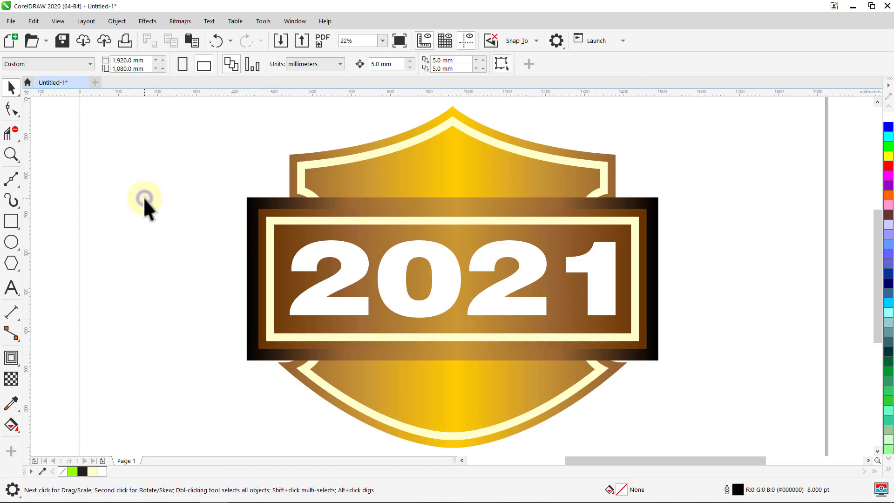
pyautogui.click(251, 219)
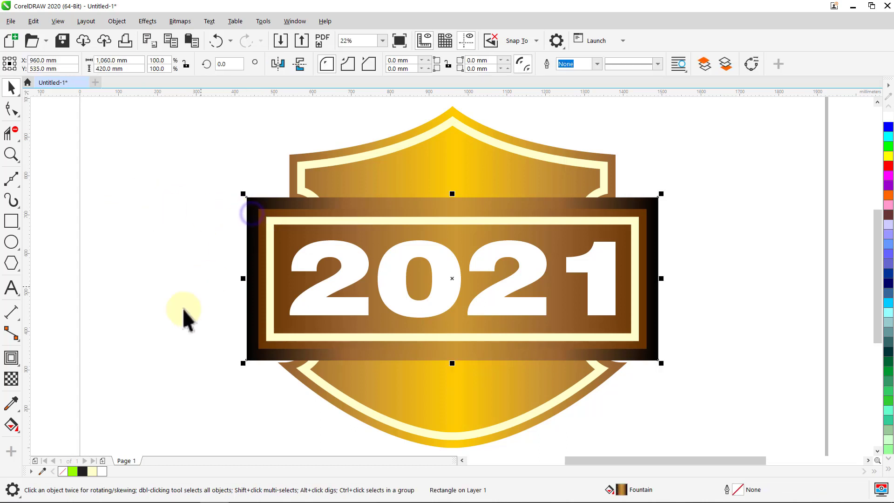
pyautogui.click(73, 471)
pyautogui.click(113, 336)
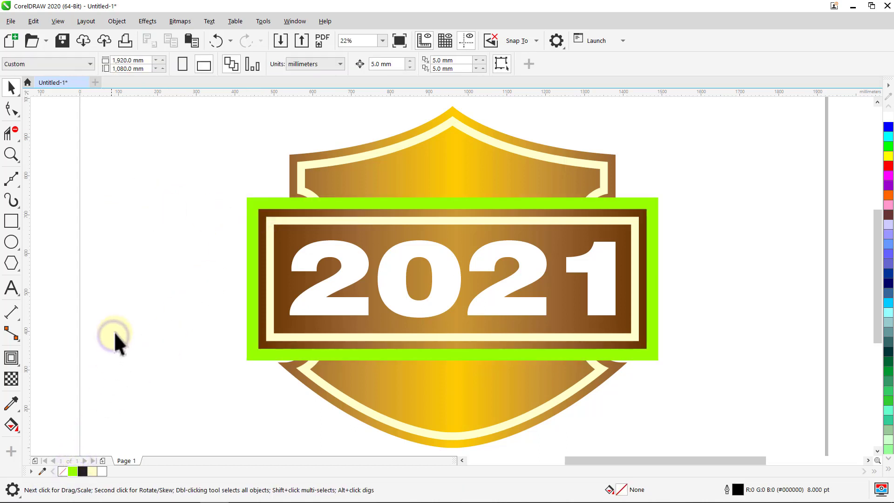
# Step: Add a one-step inside contour with a 70 mm offset to the outer shield shape
pyautogui.click(295, 180)
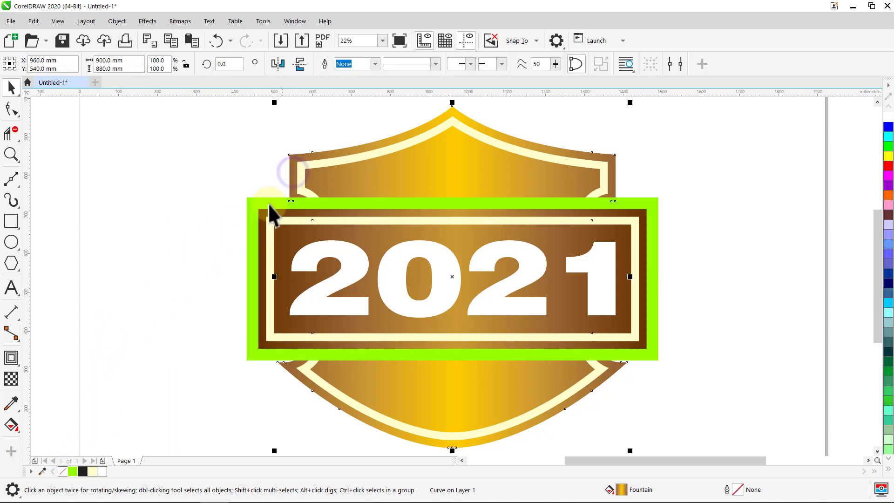
pyautogui.click(12, 358)
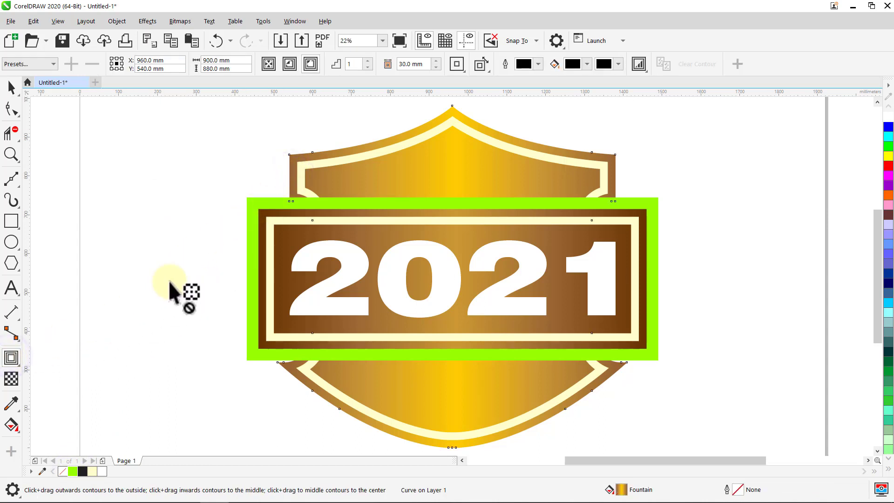
pyautogui.click(289, 68)
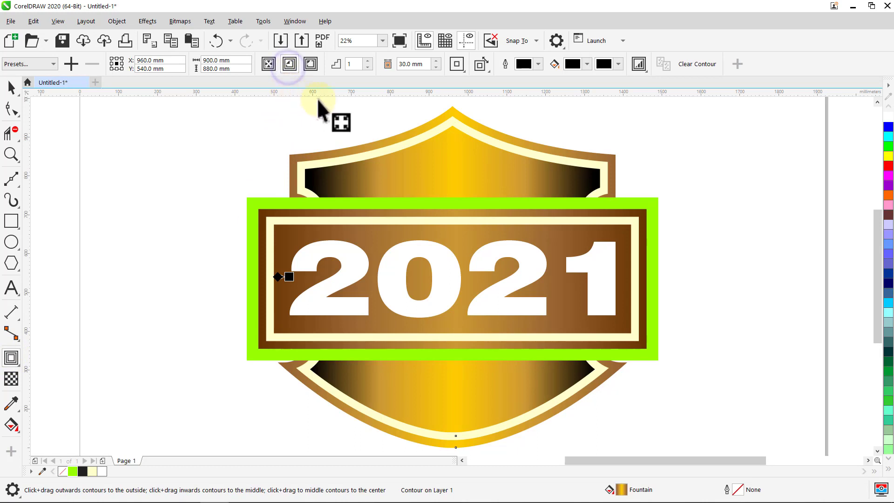
pyautogui.click(399, 64)
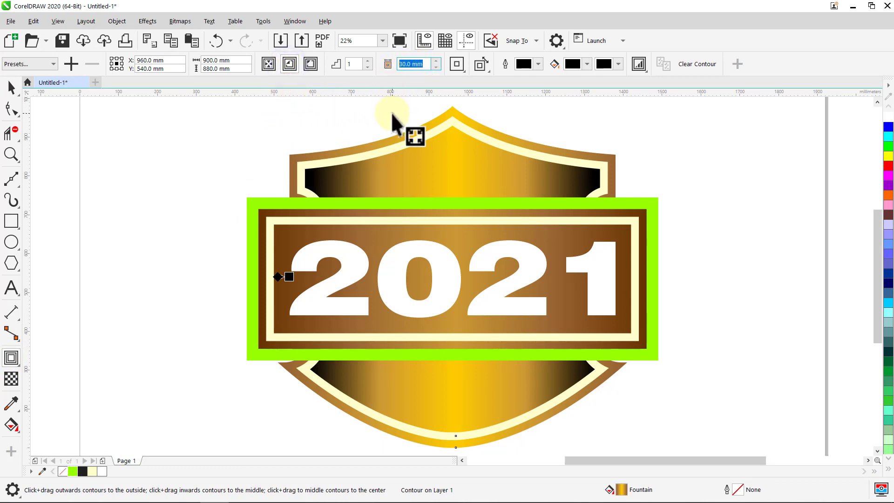
pyautogui.write('70')
pyautogui.press('Return')
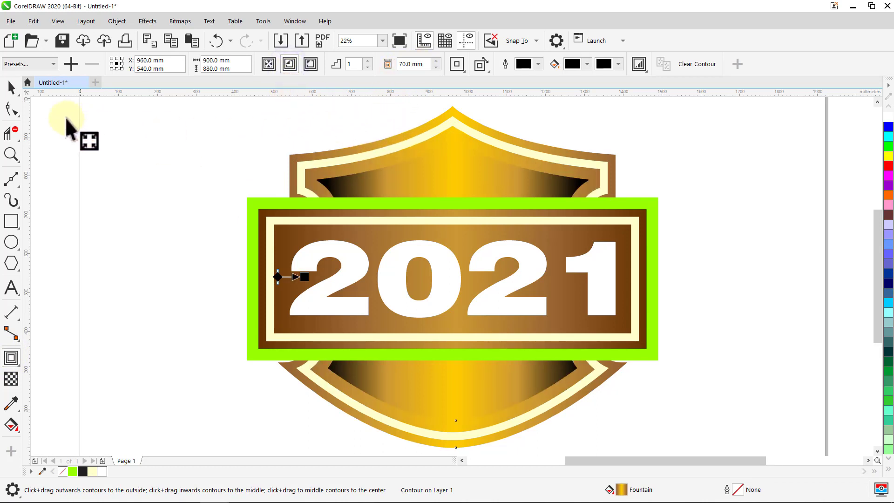
pyautogui.click(17, 93)
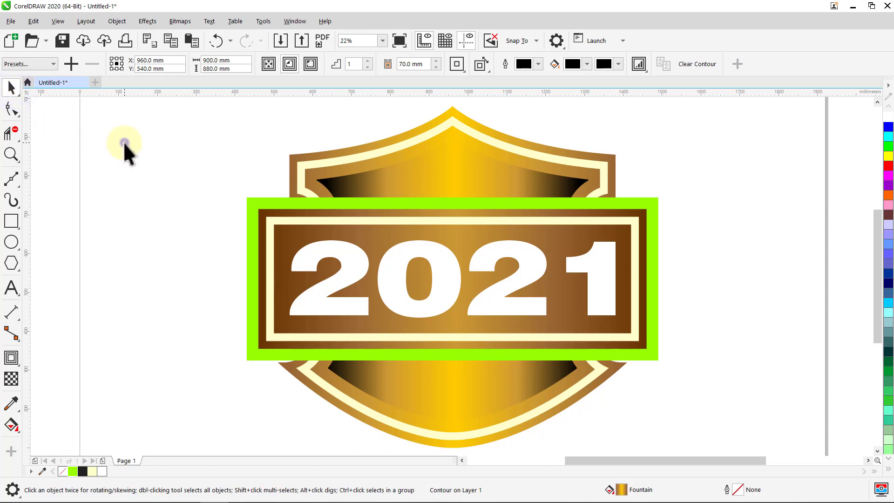
pyautogui.click(123, 141)
# Step: Break the shield's inside contour apart and fill the separated inner shield shape with orange
pyautogui.rightClick(390, 171)
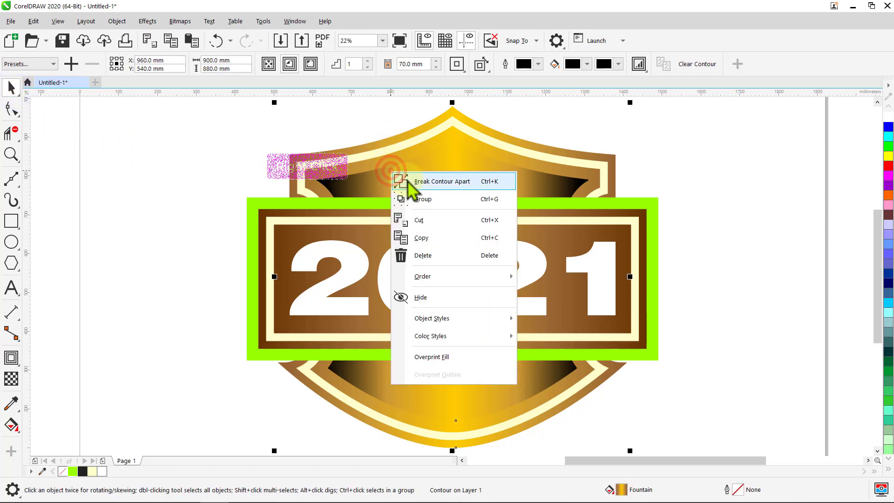
pyautogui.click(408, 182)
pyautogui.click(210, 149)
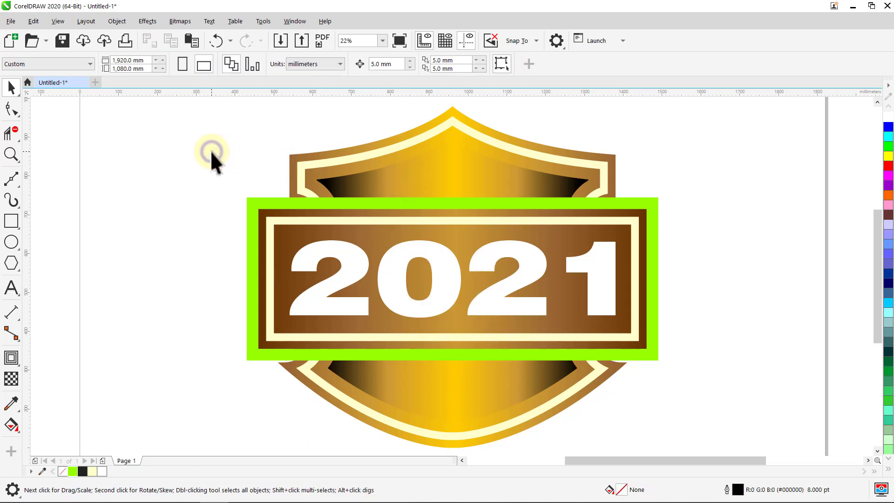
pyautogui.click(381, 181)
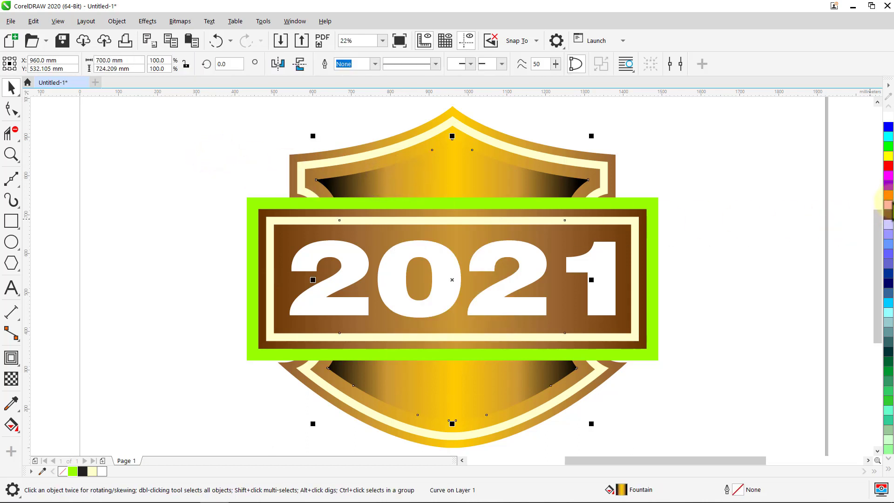
pyautogui.click(888, 195)
pyautogui.click(750, 187)
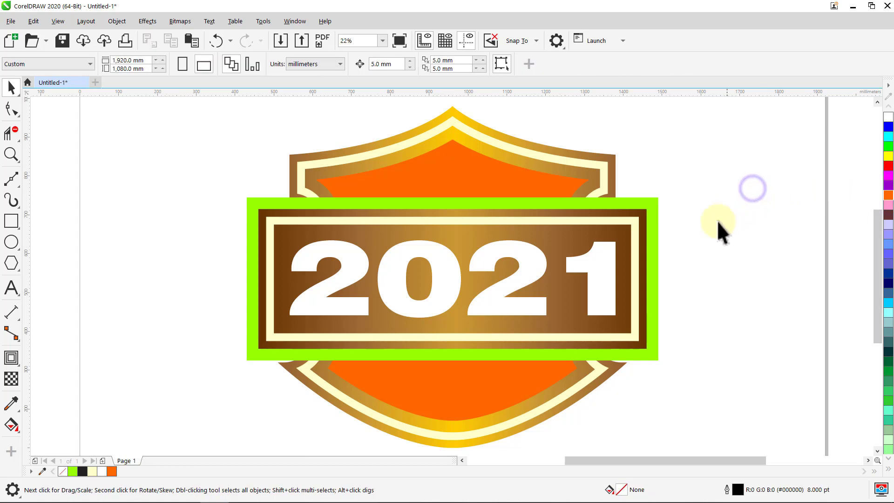
# Step: Add the artistic text NEW at 200 pt on the orange area above the banner
pyautogui.click(12, 288)
pyautogui.click(391, 188)
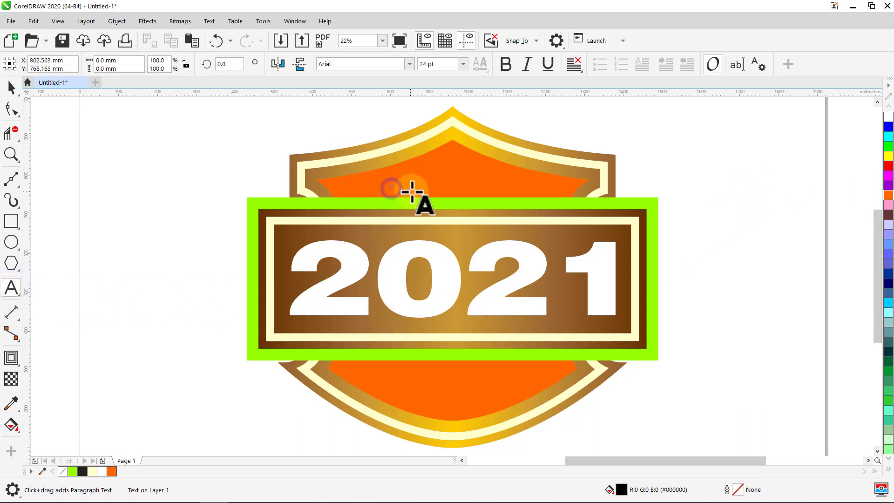
pyautogui.click(463, 63)
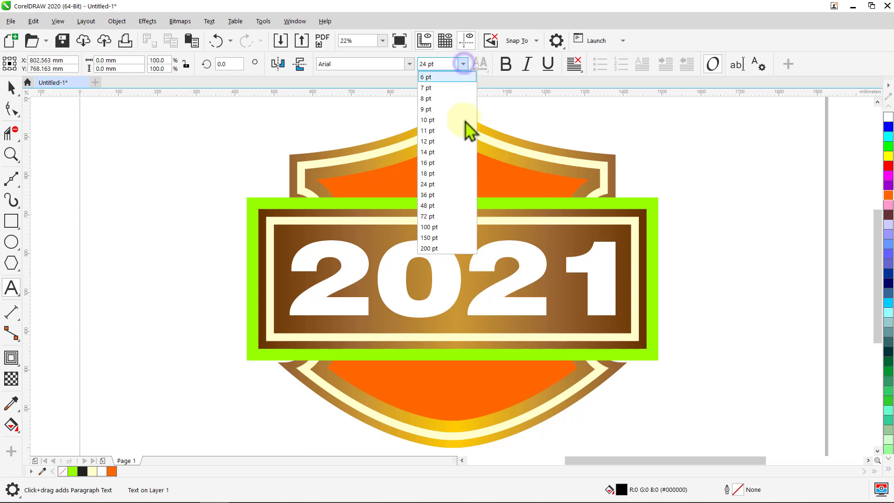
pyautogui.click(429, 248)
pyautogui.write('N')
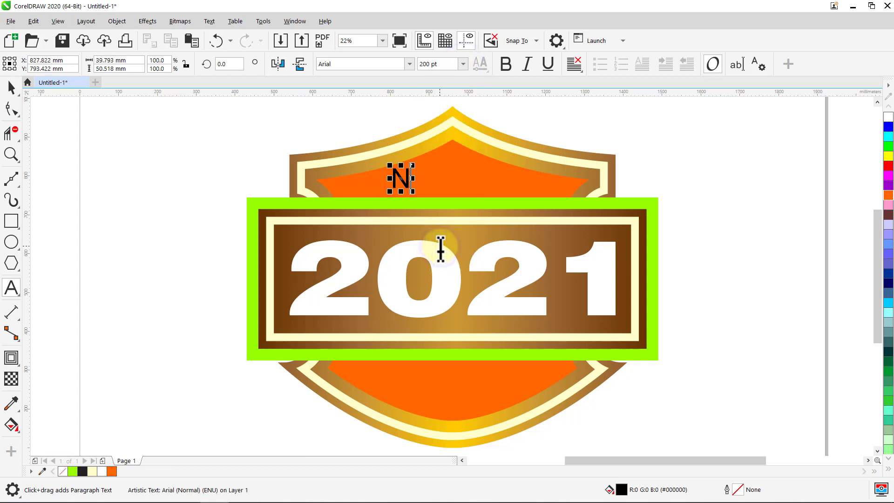
pyautogui.write('EW')
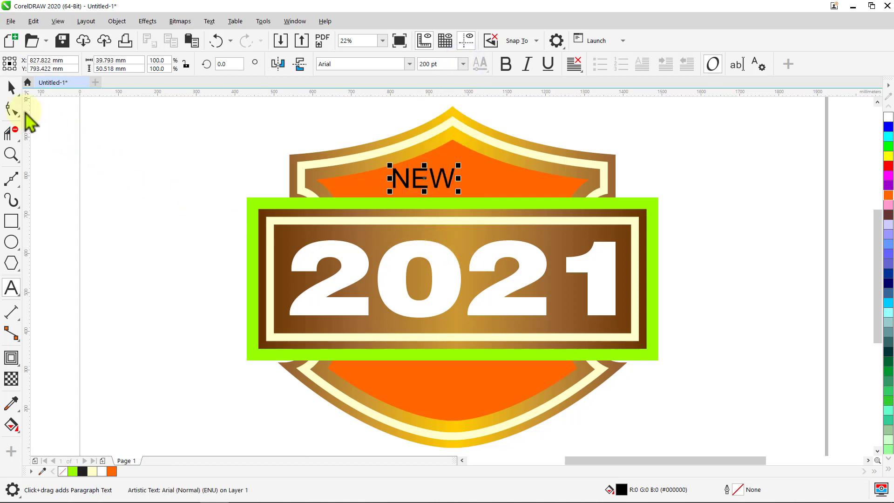
pyautogui.click(12, 87)
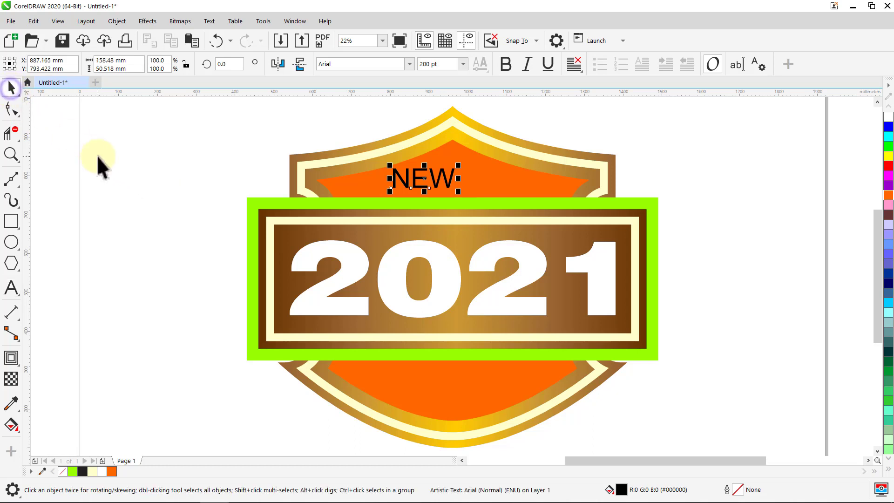
# Step: Change the font of the NEW text to Swis721 Blk BT and fill it with white (#FFFFFF)
pyautogui.click(410, 64)
pyautogui.click(380, 95)
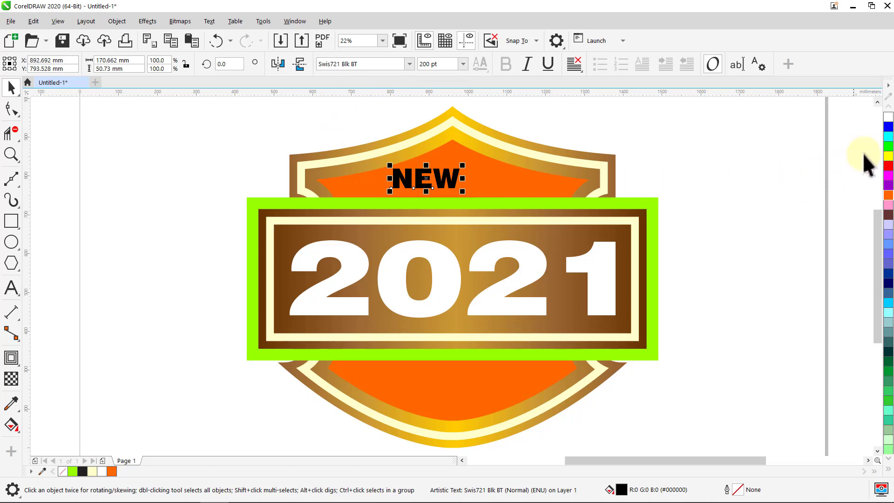
pyautogui.click(886, 117)
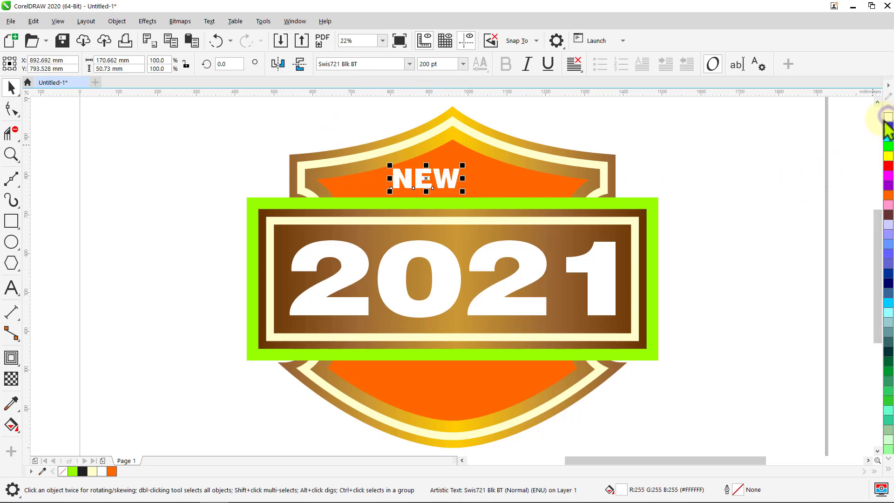
pyautogui.click(751, 174)
# Step: Centre the NEW text horizontally on the orange inner shield shape
pyautogui.click(446, 179)
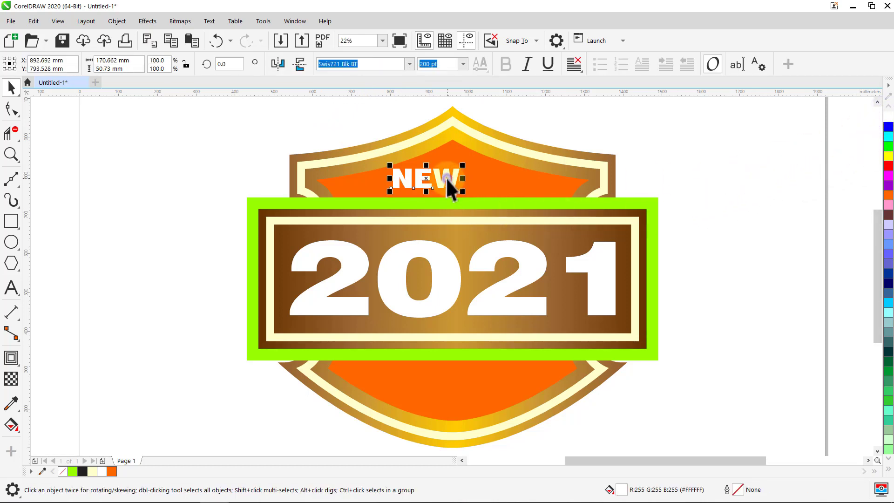
pyautogui.keyDown('shift'); pyautogui.click(566, 187); pyautogui.keyUp('shift')
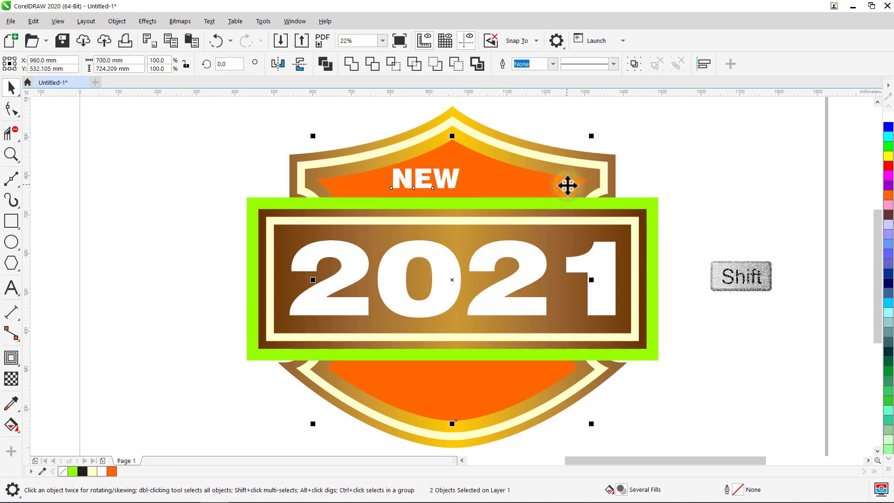
pyautogui.press('c')
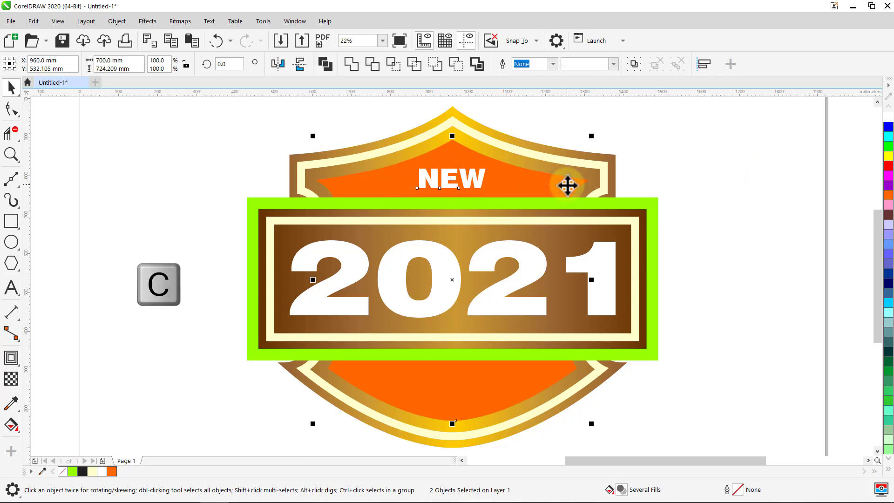
pyautogui.click(710, 177)
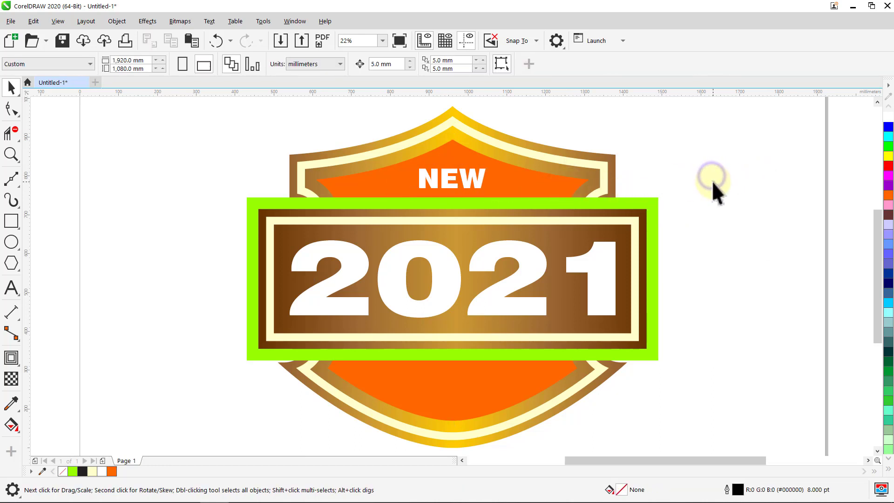
# Step: Move the NEW text straight down so its letters rest on the upper edge of the lime banner border
pyautogui.click(474, 183)
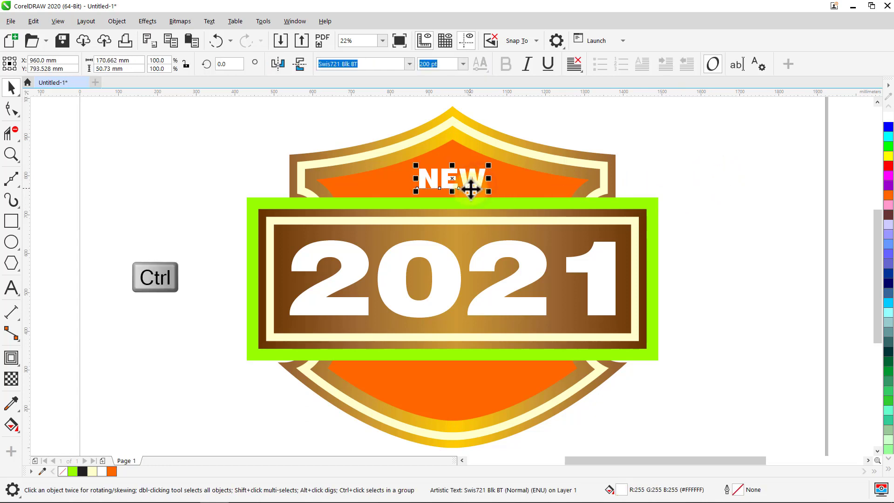
pyautogui.moveTo(473, 183); pyautogui.dragTo(470, 196)
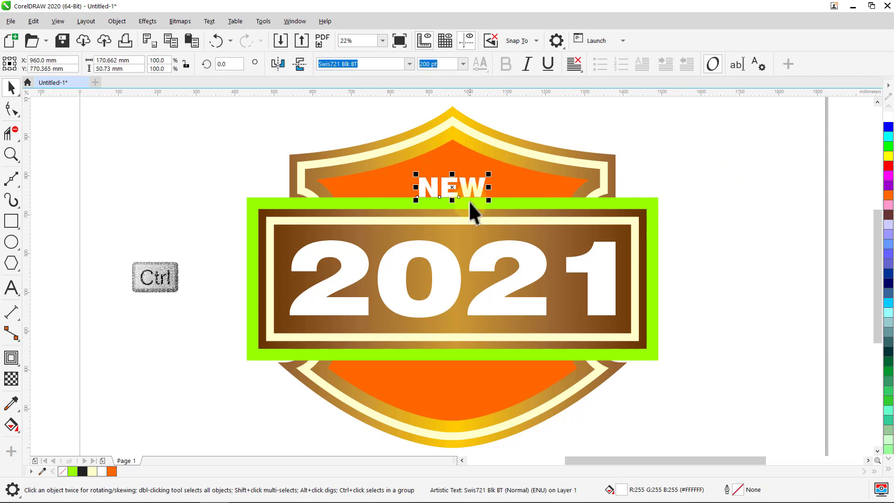
pyautogui.click(669, 169)
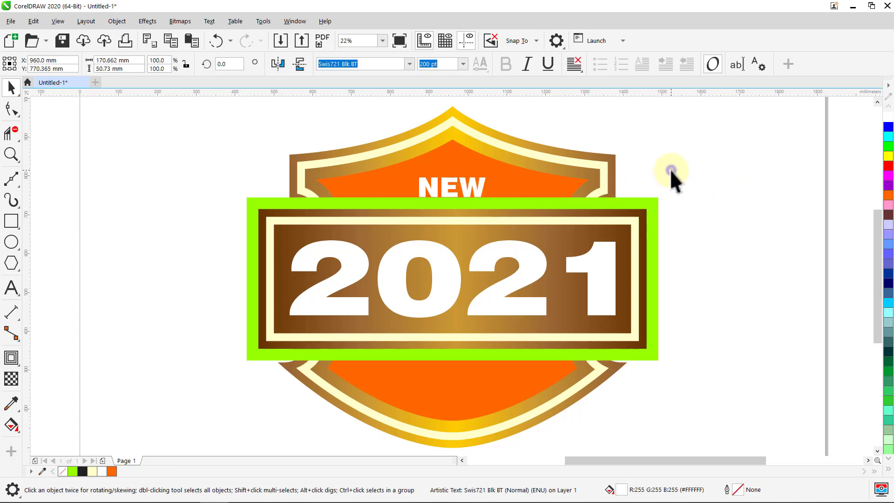
# Step: Stretch the NEW text symmetrically to about 330 mm wide, and extend it upward to about 78 mm high
pyautogui.click(476, 193)
pyautogui.moveTo(490, 186); pyautogui.dragTo(520, 186)
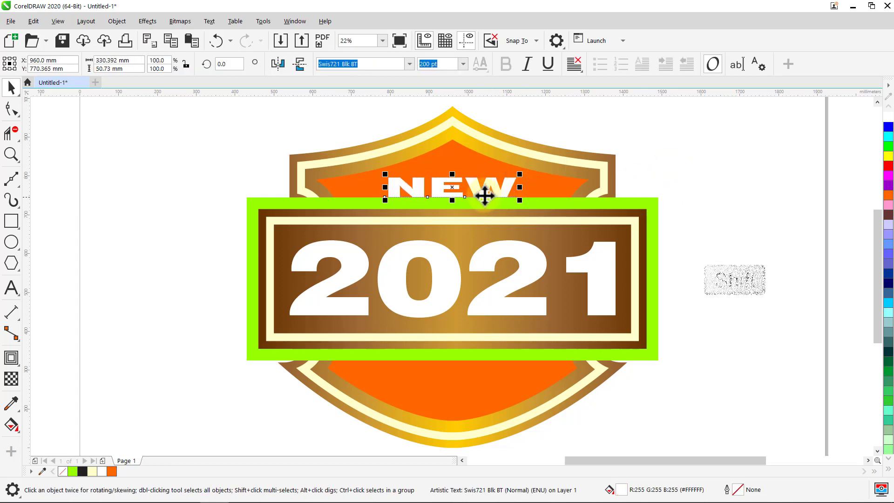
pyautogui.moveTo(454, 175); pyautogui.dragTo(454, 163)
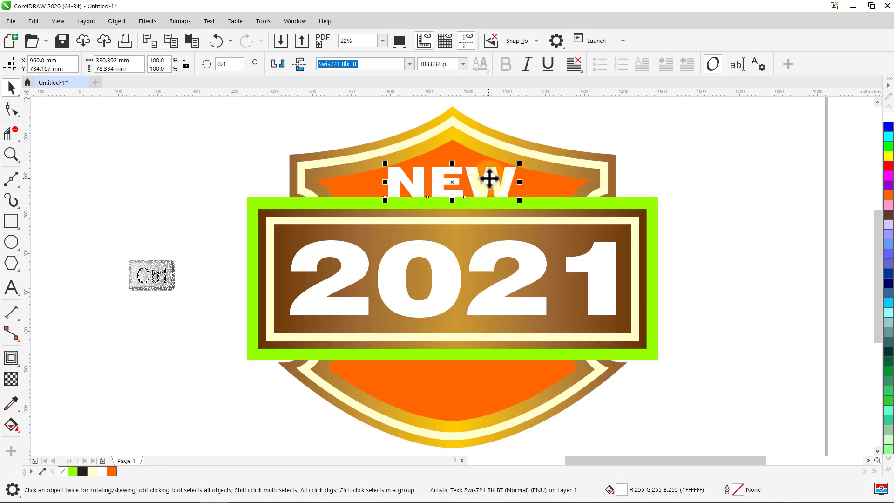
# Step: Duplicate the NEW text straight down onto the orange area below the banner and change the copy's wording to YEAR
pyautogui.moveTo(486, 189); pyautogui.dragTo(486, 370)
pyautogui.rightClick(486, 371)
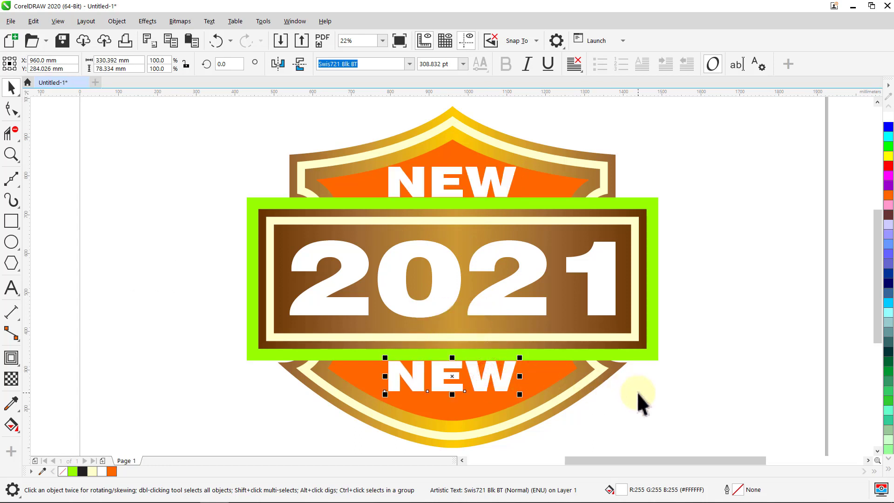
pyautogui.doubleClick(518, 378)
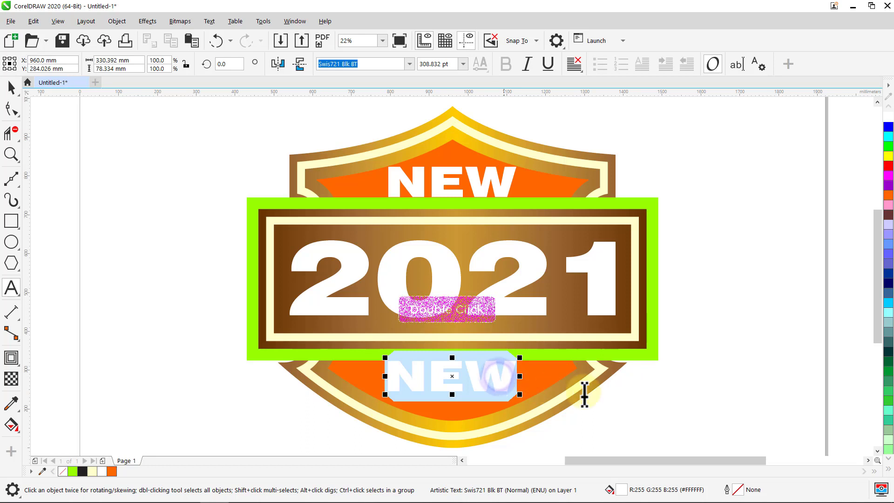
pyautogui.write('YEAR')
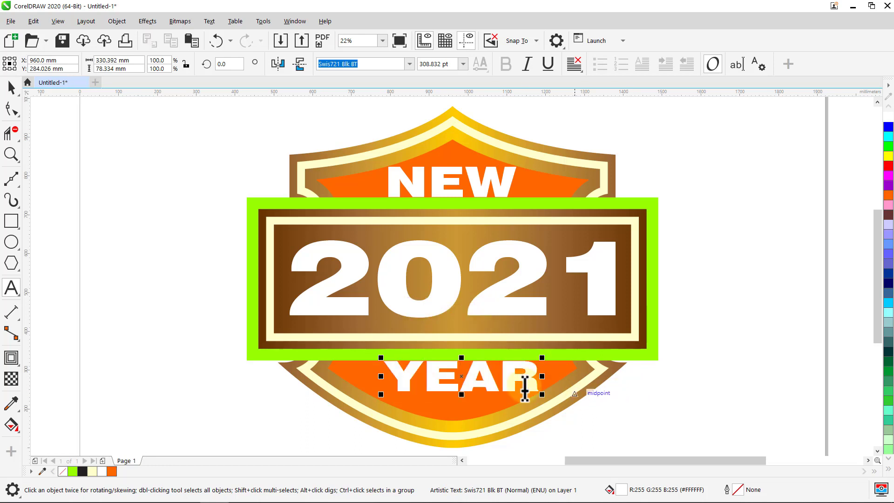
pyautogui.click(11, 88)
pyautogui.click(203, 359)
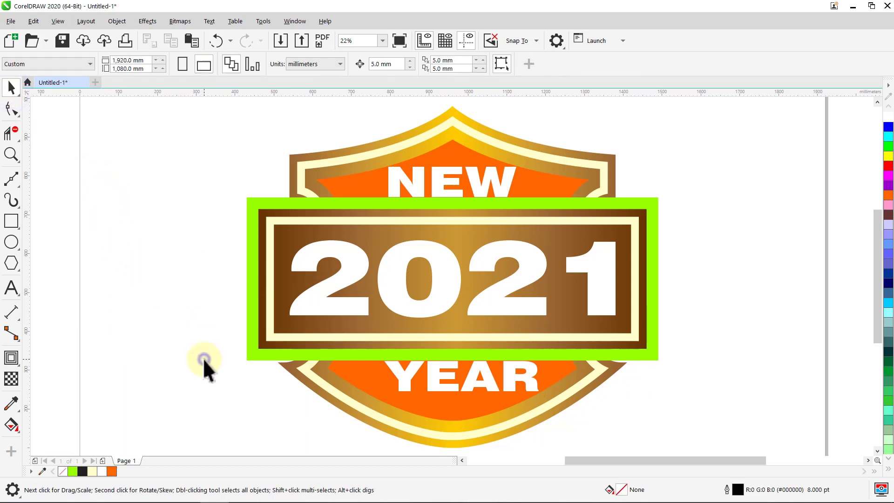
# Step: Centre the YEAR text horizontally on the orange inner shield shape
pyautogui.click(398, 372)
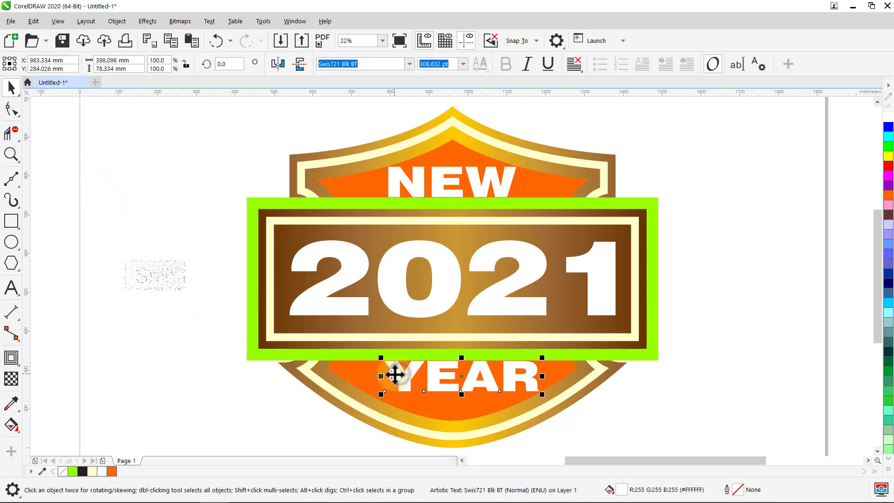
pyautogui.keyDown('shift'); pyautogui.click(354, 371); pyautogui.keyUp('shift')
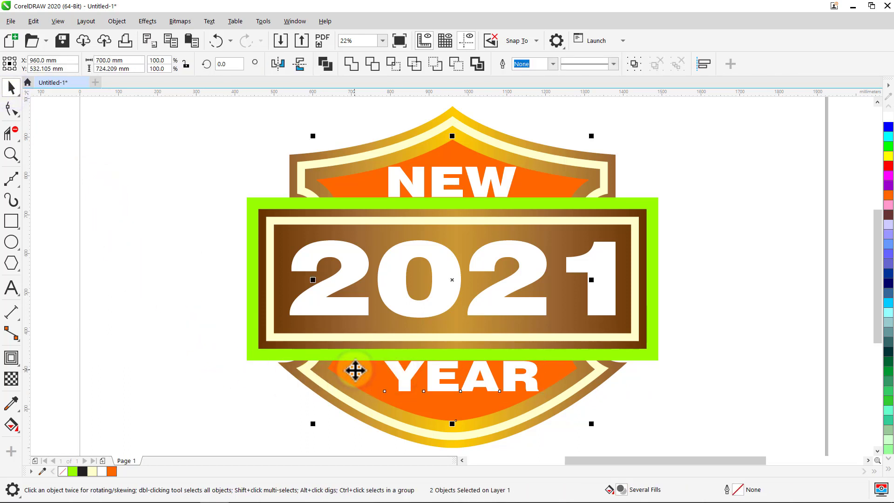
pyautogui.press('c')
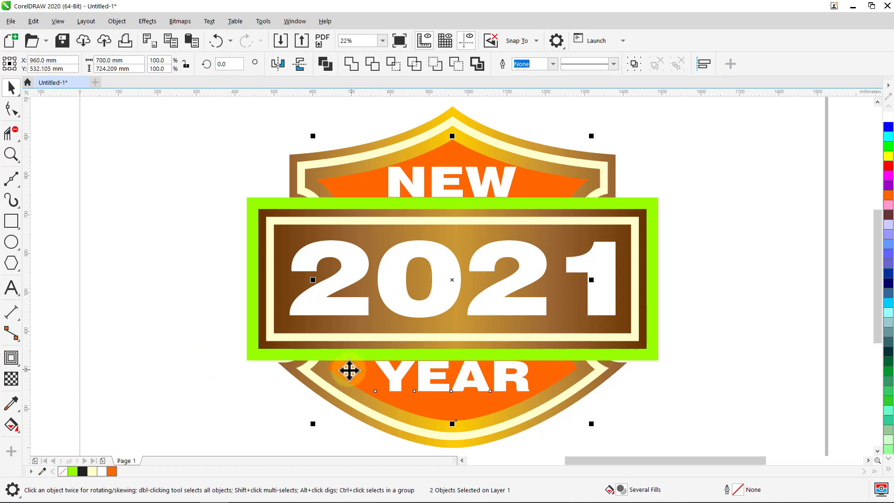
pyautogui.click(213, 360)
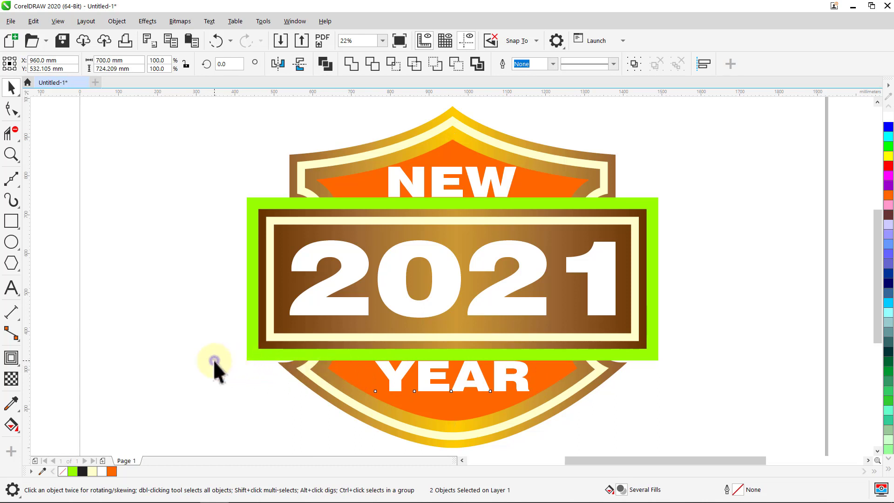
# Step: Resize the NEW text to about 69 mm high and about 364 mm wide, keeping it centred and resting on the banner
pyautogui.click(420, 179)
pyautogui.click(457, 161)
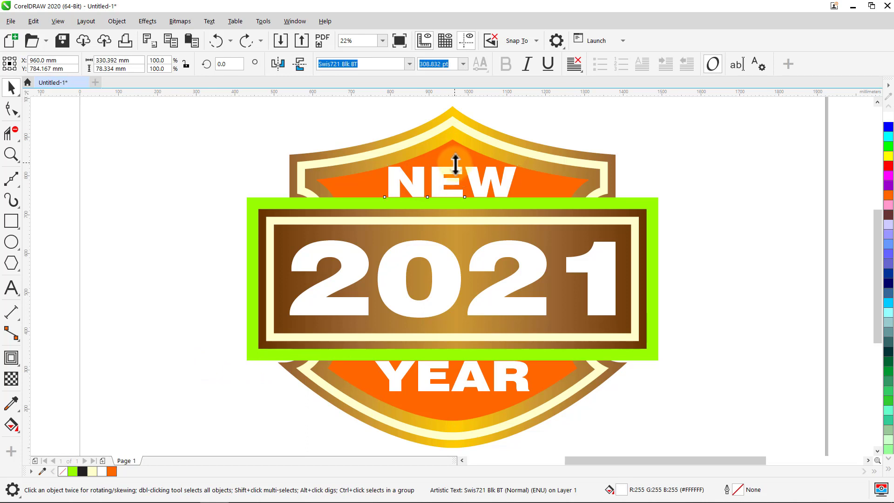
pyautogui.moveTo(455, 163); pyautogui.dragTo(455, 167)
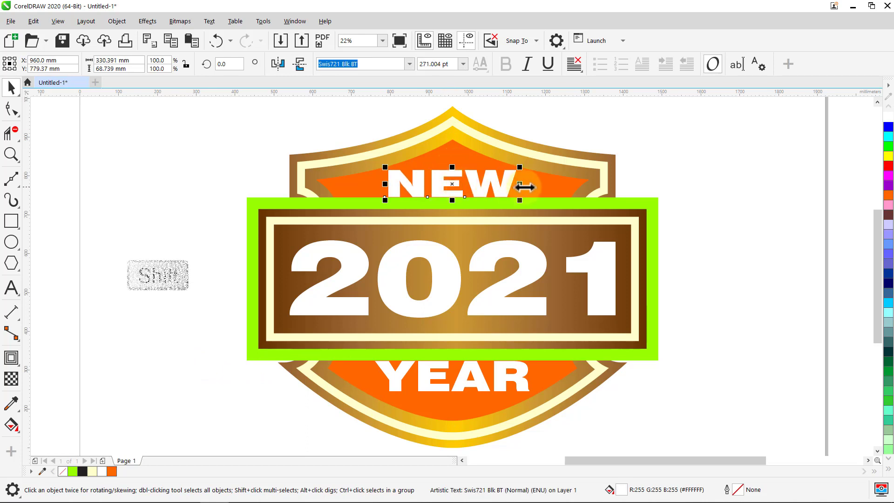
pyautogui.moveTo(523, 184); pyautogui.dragTo(526, 184)
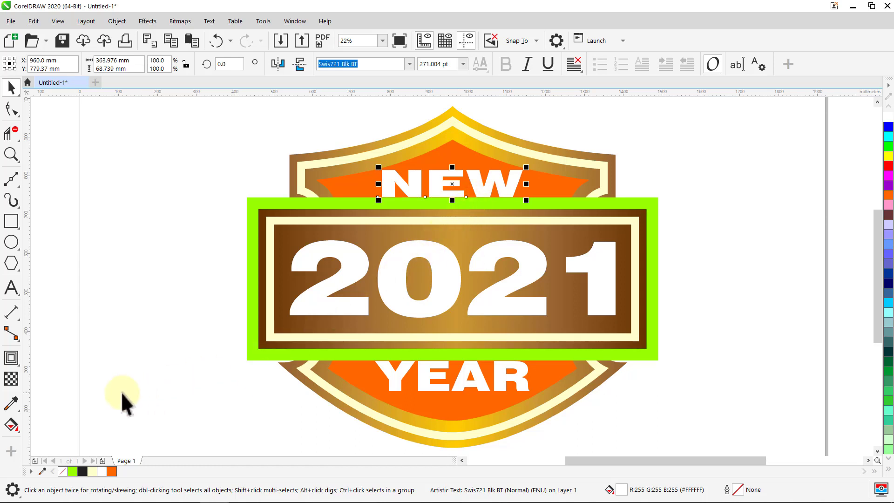
# Step: Apply an Envelope to the NEW text, raising its upper middle node to the peak of the orange shield
pyautogui.click(9, 360)
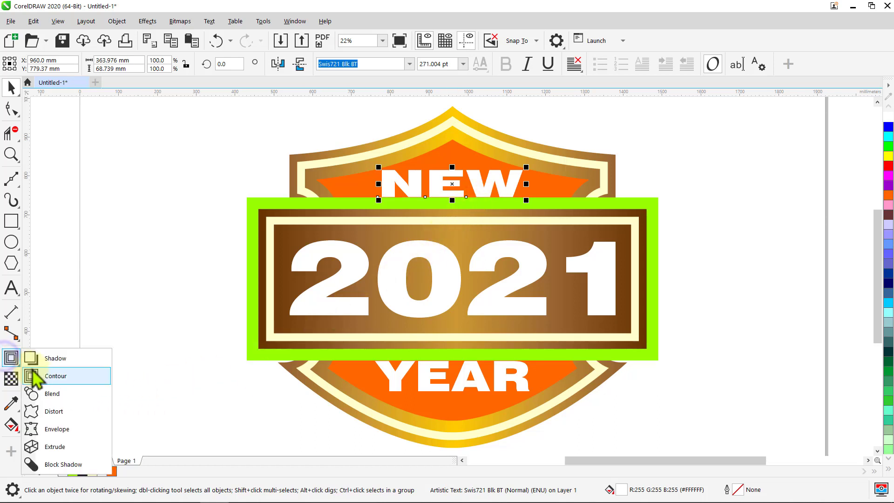
pyautogui.click(57, 429)
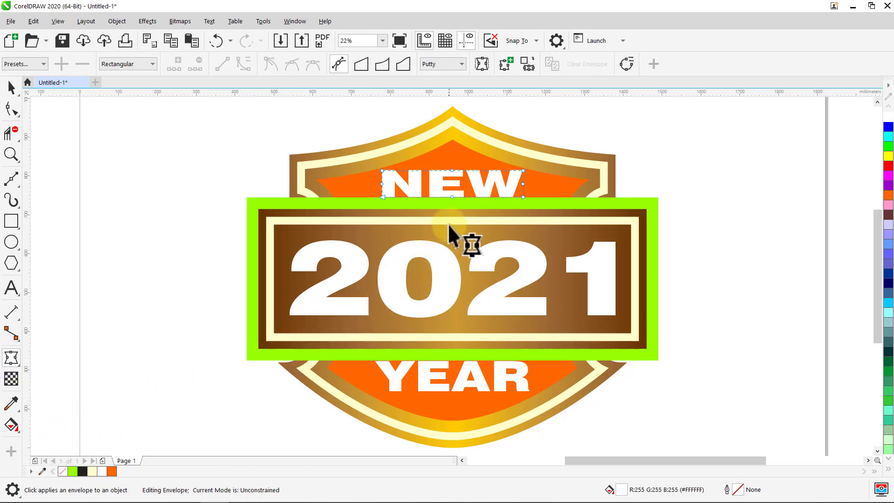
pyautogui.moveTo(451, 169); pyautogui.dragTo(454, 154)
pyautogui.press('space')
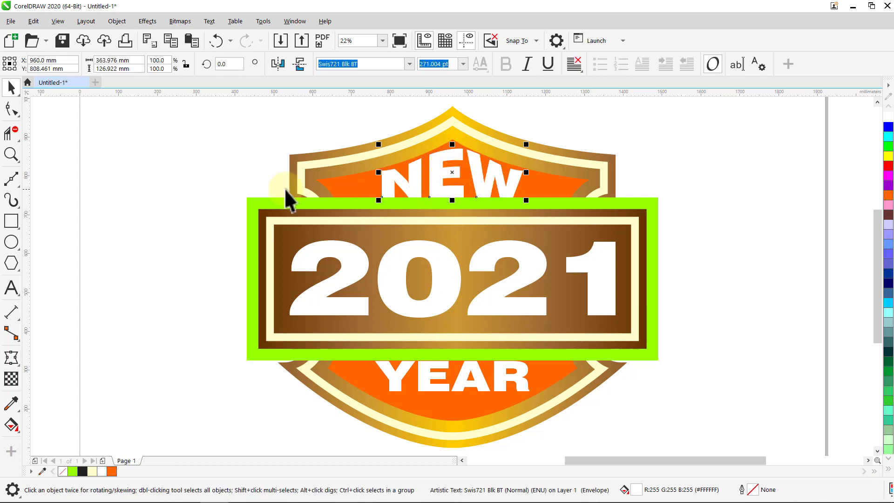
pyautogui.click(221, 181)
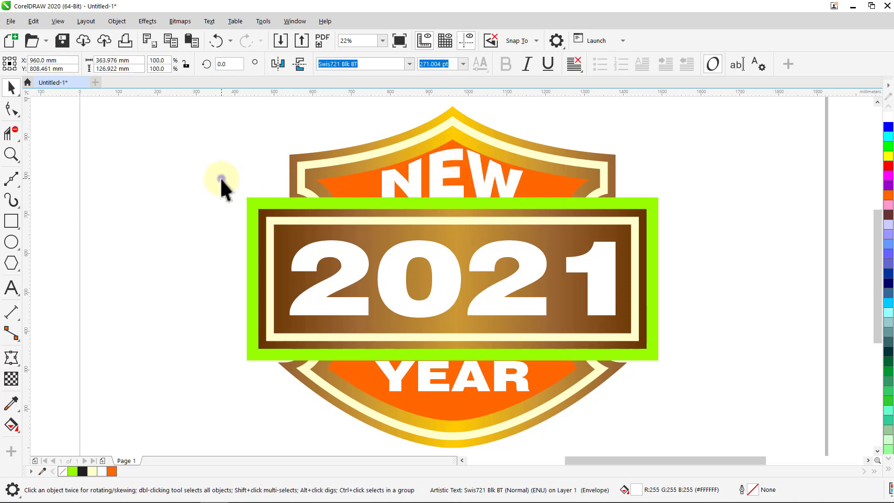
# Step: Widen the enveloped NEW text symmetrically to about 407 mm
pyautogui.click(437, 188)
pyautogui.moveTo(528, 172); pyautogui.dragTo(538, 171)
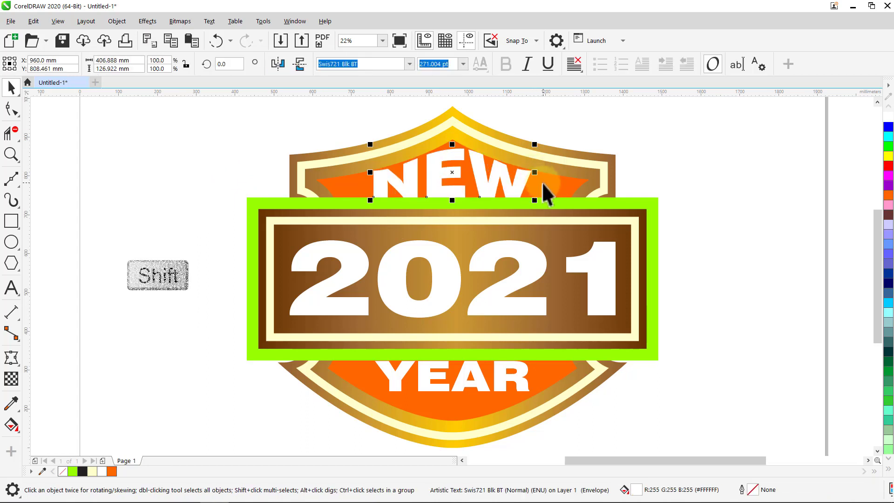
pyautogui.click(708, 171)
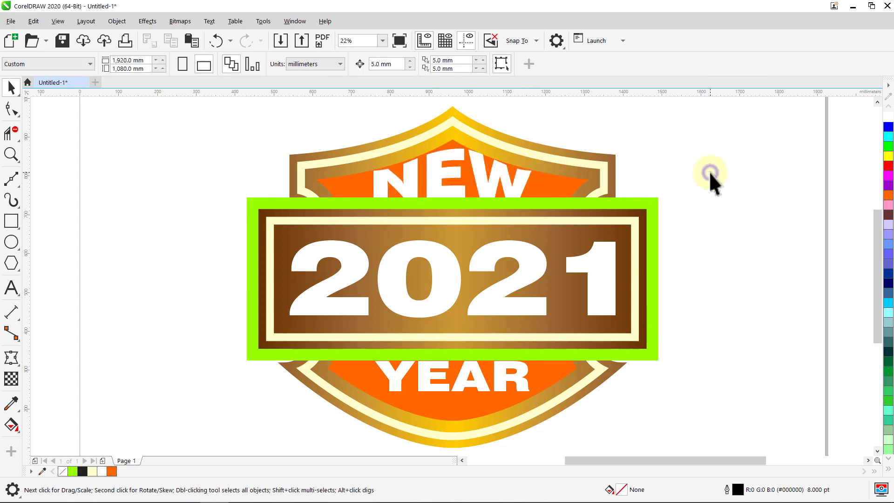
# Step: Widen the YEAR text symmetrically to about 443 mm and envelope its lower edge down to follow the orange shield's bottom curve
pyautogui.click(477, 384)
pyautogui.moveTo(533, 379); pyautogui.dragTo(541, 375)
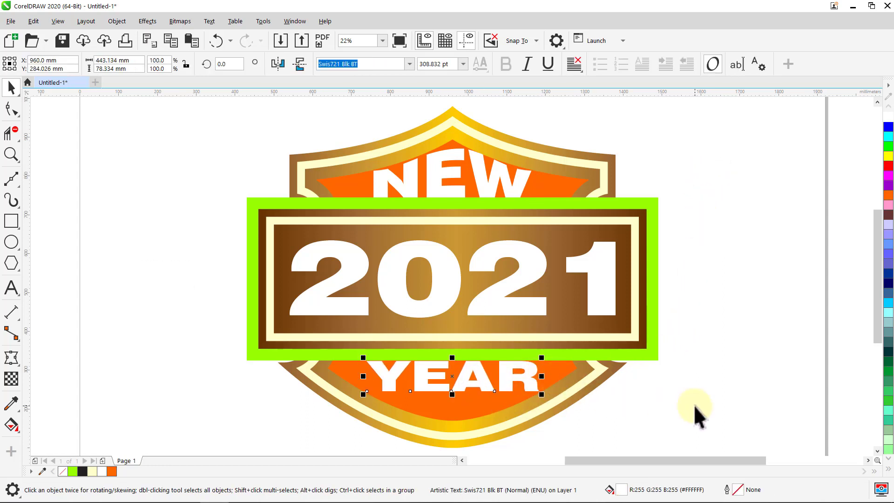
pyautogui.click(12, 358)
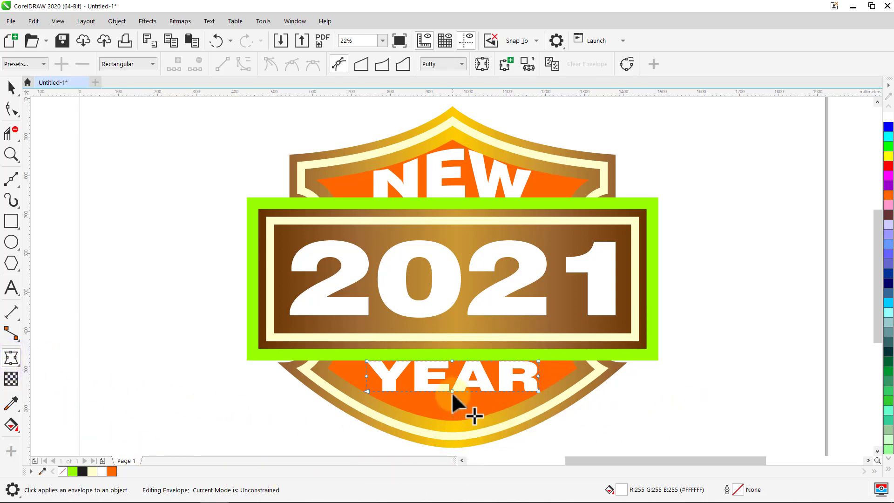
pyautogui.moveTo(452, 392); pyautogui.dragTo(458, 423)
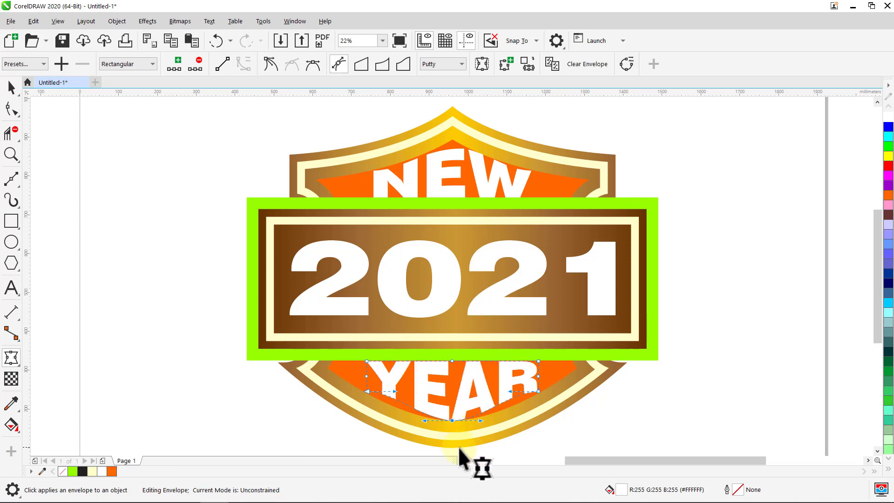
pyautogui.moveTo(393, 391)
pyautogui.mouseDown()
pyautogui.moveTo(406, 417)
pyautogui.moveTo(389, 401)
pyautogui.mouseUp()
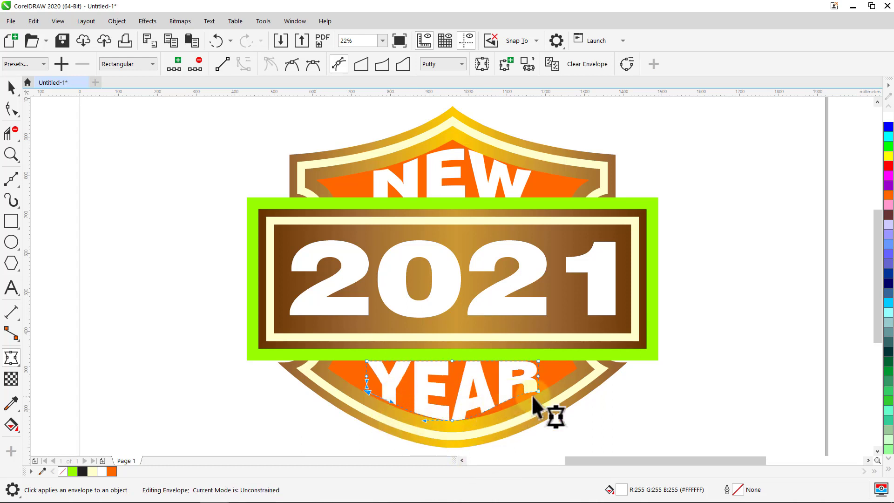
pyautogui.moveTo(537, 390); pyautogui.dragTo(510, 404)
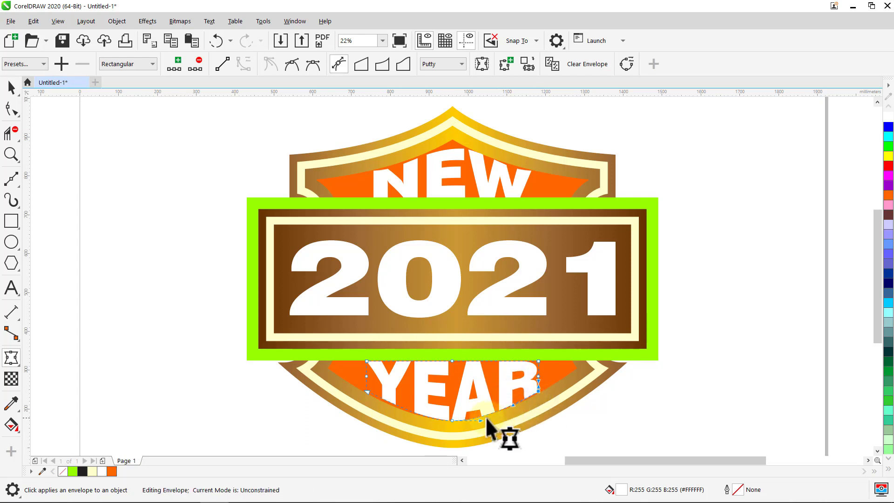
pyautogui.click(14, 87)
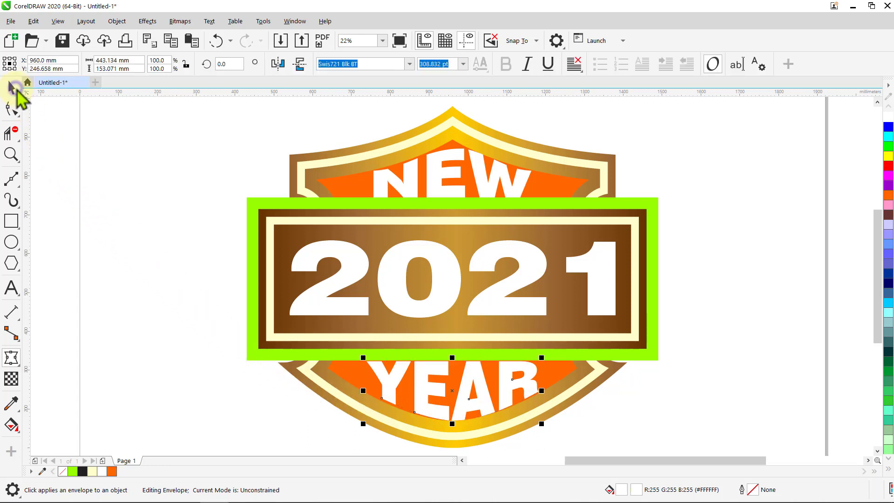
pyautogui.click(132, 195)
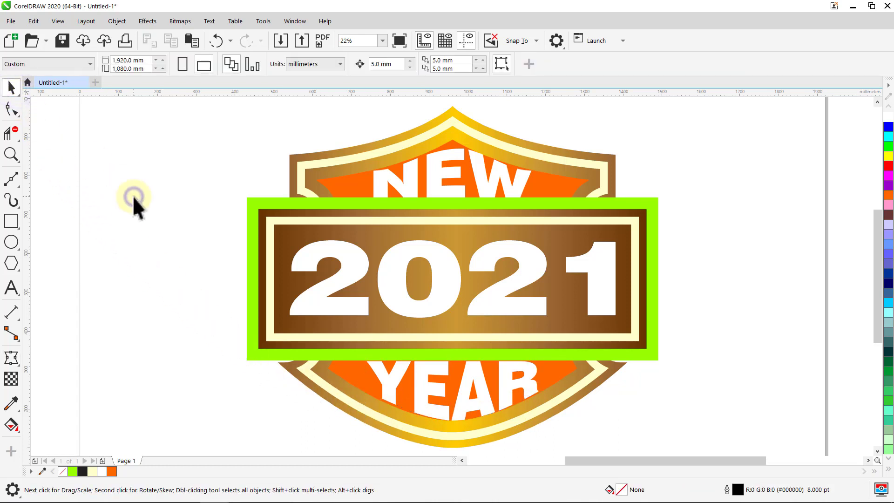
# Step: Delete the orange inner shield shape and the lime rectangle behind the banner
pyautogui.click(334, 187)
pyautogui.press('Delete')
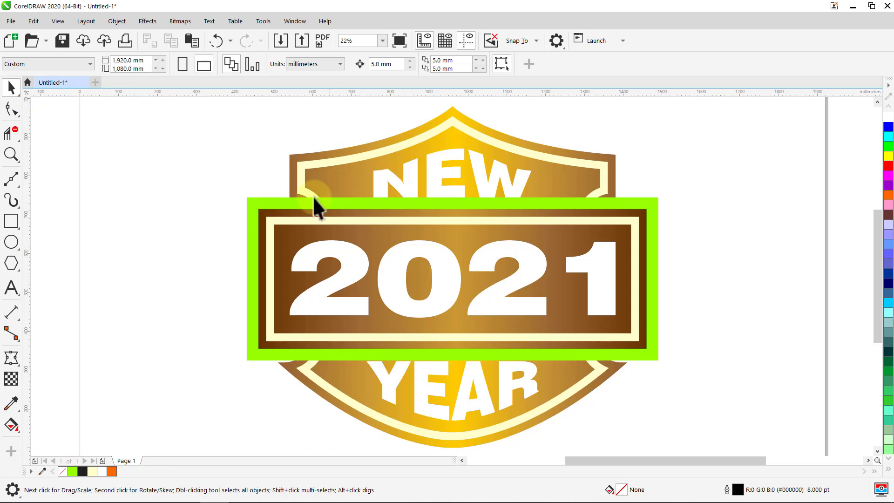
pyautogui.click(254, 200)
pyautogui.press('Delete')
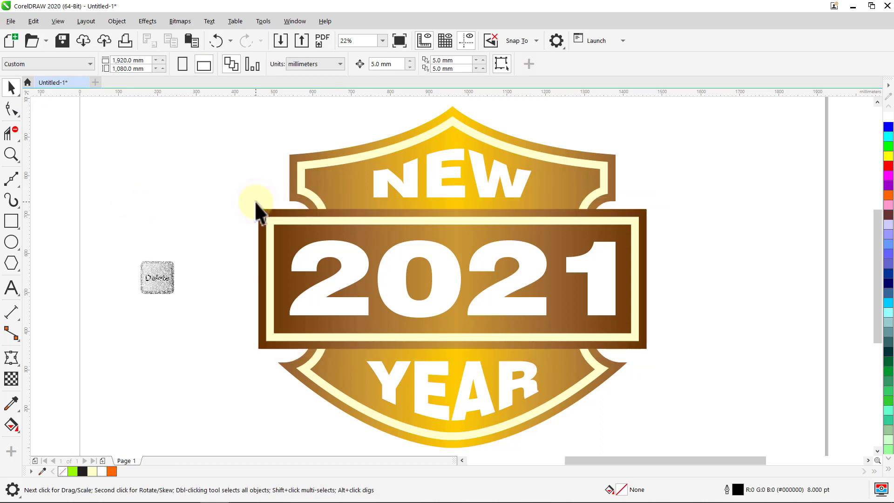
# Step: Apply the Inner Edge shadow preset to the 2021 text and set its merge mode to Normal
pyautogui.click(352, 264)
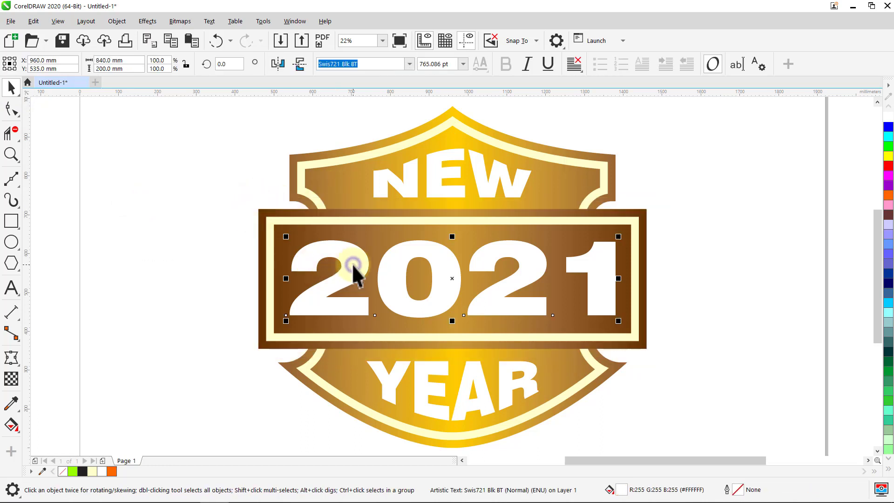
pyautogui.click(12, 359)
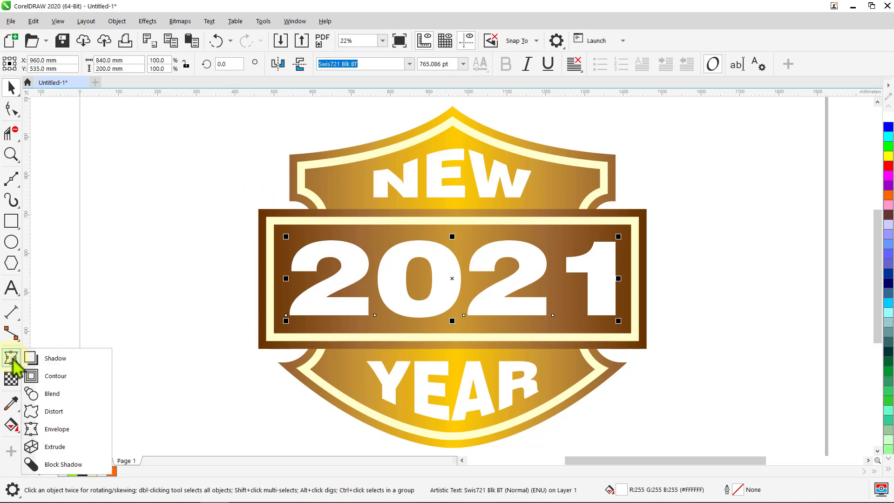
pyautogui.click(45, 359)
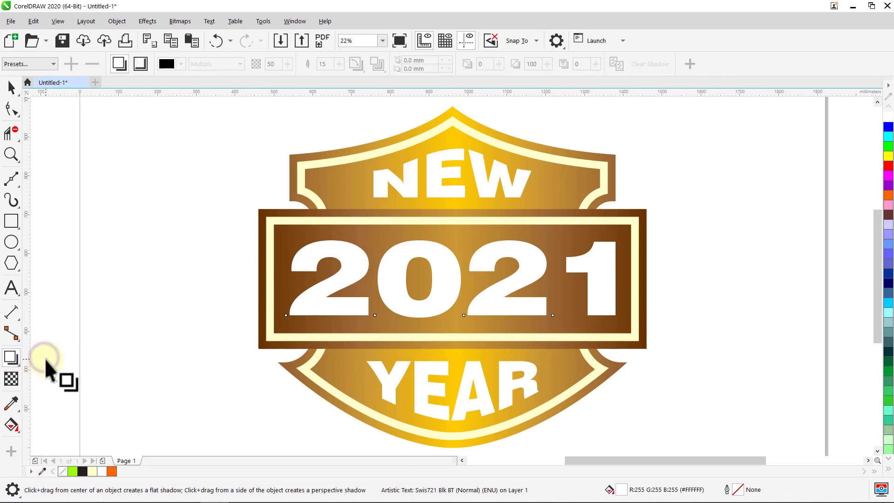
pyautogui.click(53, 63)
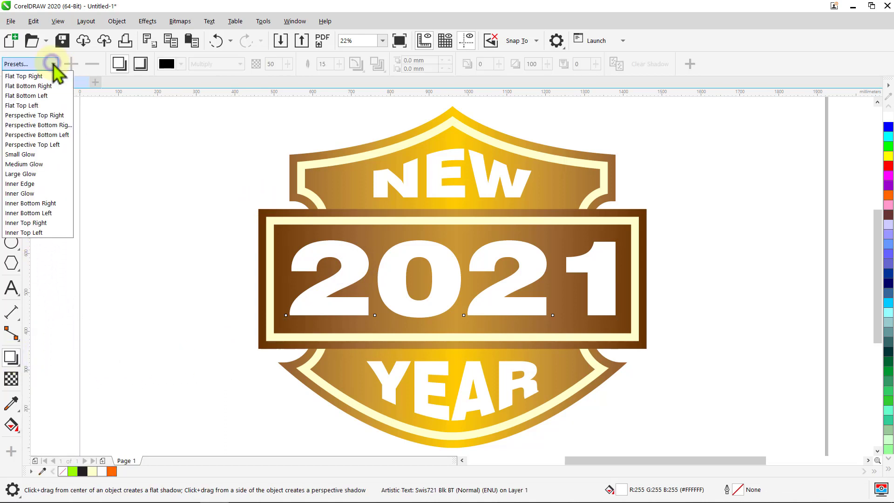
pyautogui.click(42, 185)
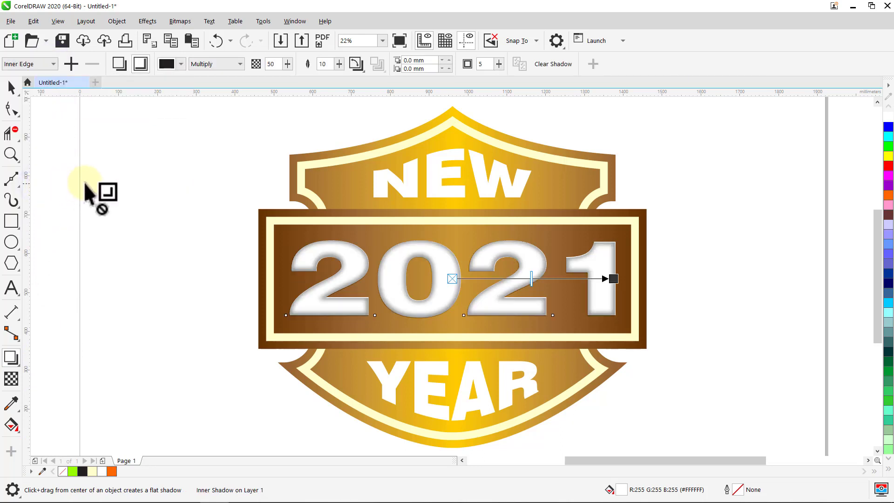
pyautogui.click(242, 64)
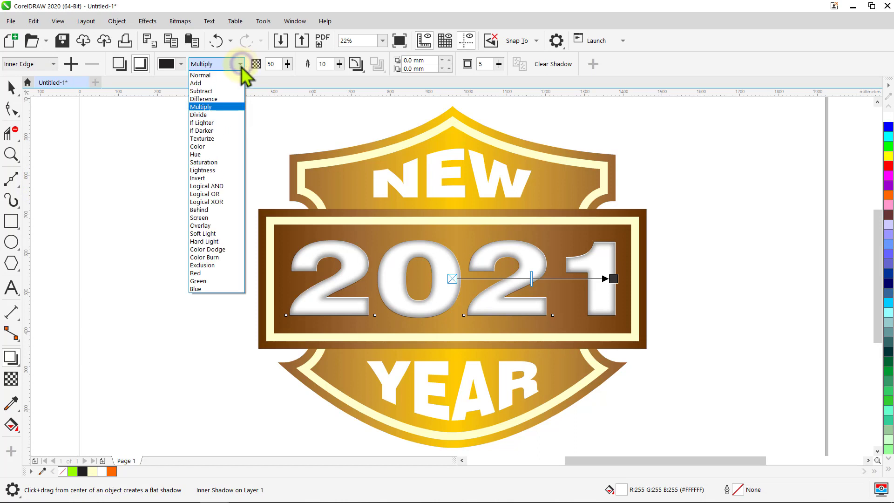
pyautogui.click(227, 75)
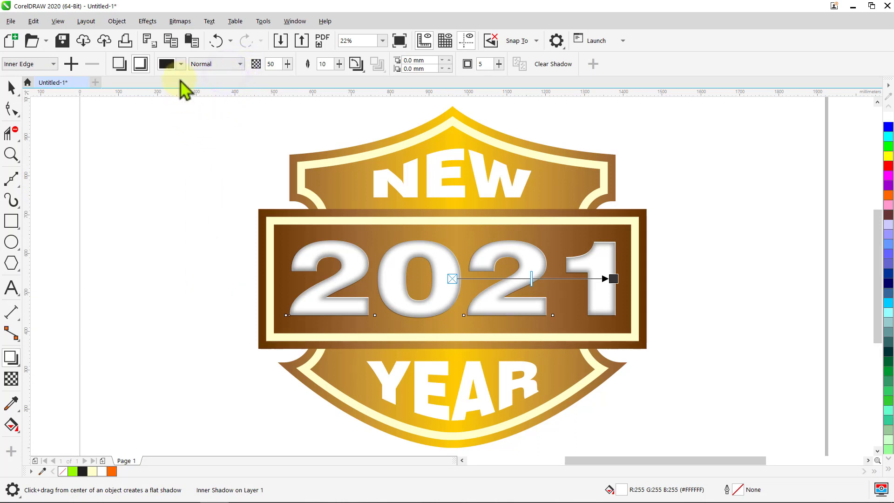
# Step: Recolor the 2021 inner shadow to Deep Yellow from the RGB Palette and set its feathering to 25
pyautogui.click(181, 64)
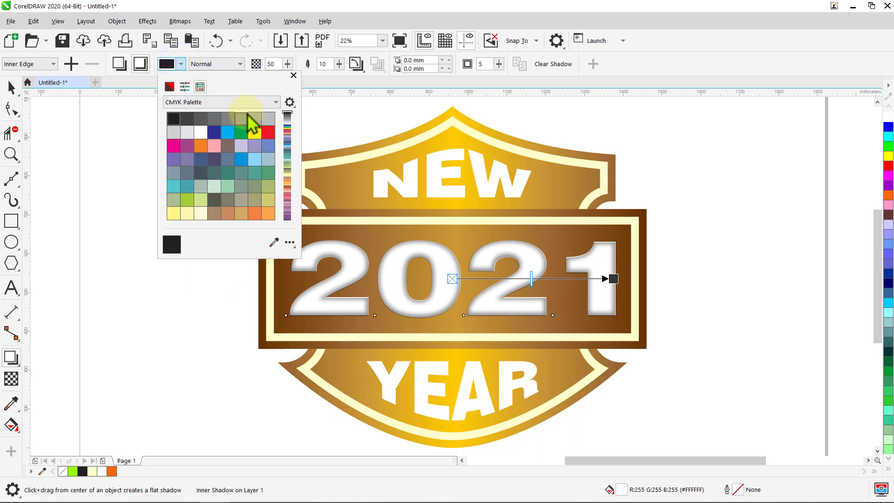
pyautogui.click(276, 103)
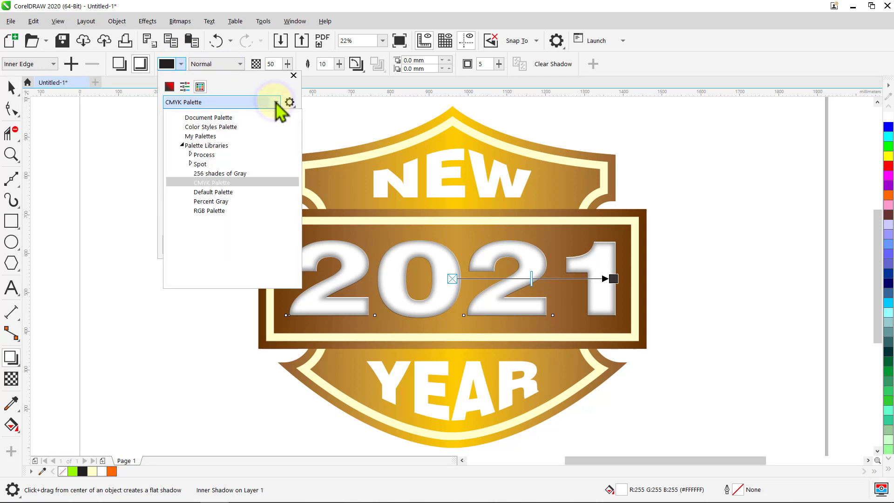
pyautogui.click(218, 210)
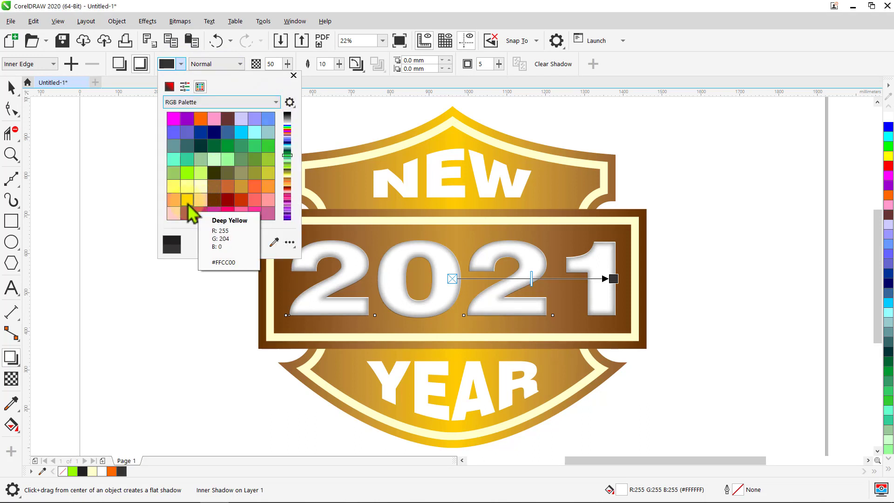
pyautogui.click(187, 203)
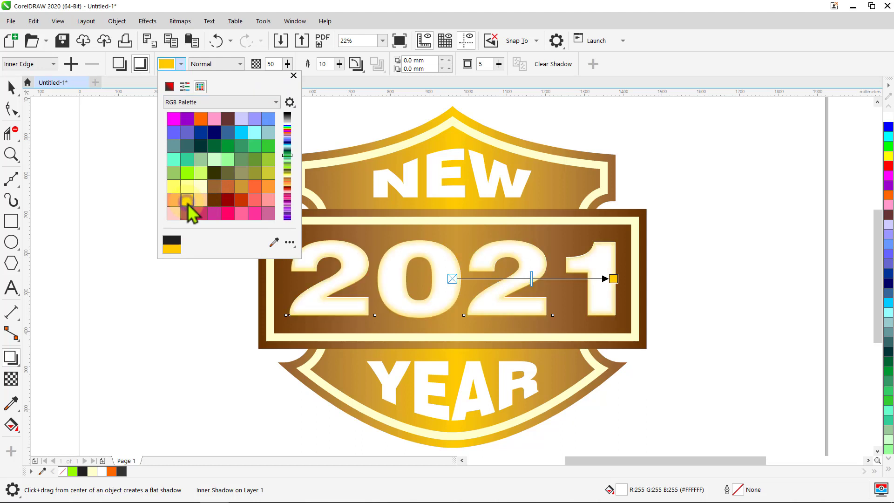
pyautogui.click(293, 75)
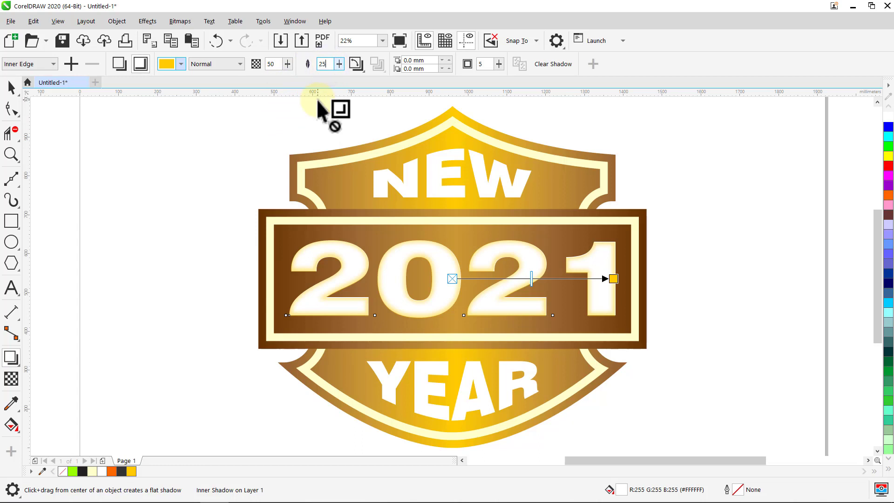
pyautogui.press('Return')
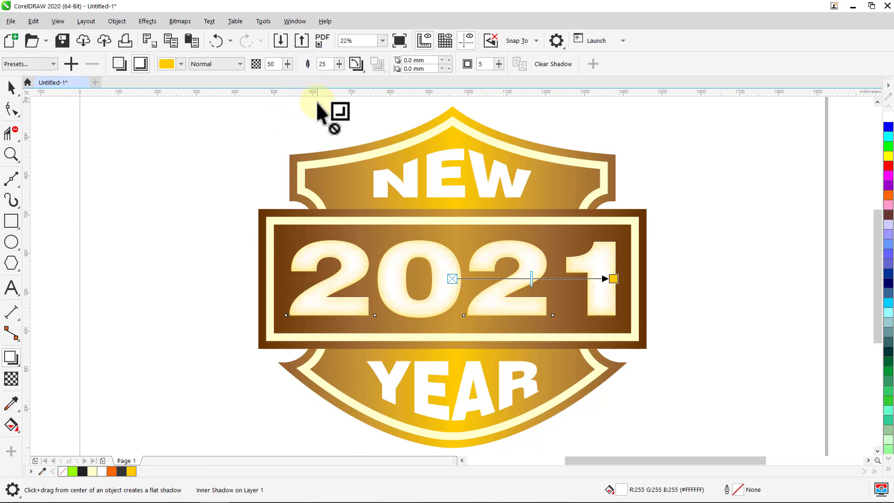
pyautogui.click(11, 89)
pyautogui.click(134, 141)
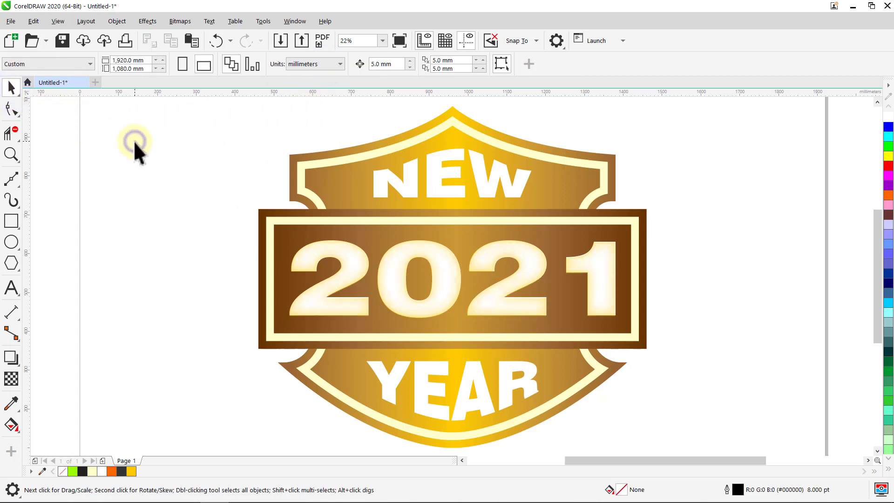
# Step: Draw a rectangle about 349 by 289 mm over the banner and center it on the page
pyautogui.click(15, 222)
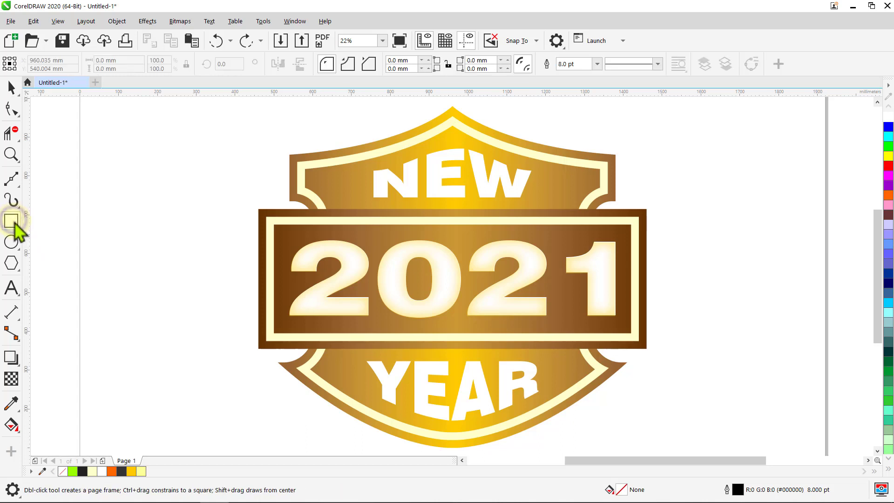
pyautogui.moveTo(379, 214)
pyautogui.mouseDown()
pyautogui.moveTo(446, 291)
pyautogui.moveTo(521, 332)
pyautogui.mouseUp()
pyautogui.press('space')
pyautogui.press('p')
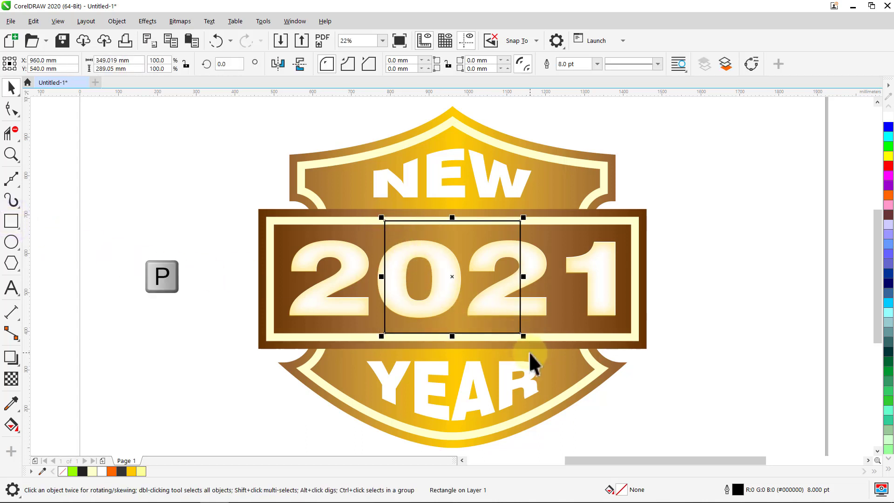
# Step: Fill the centered rectangle with Pale Yellow and set its outline to None
pyautogui.click(92, 472)
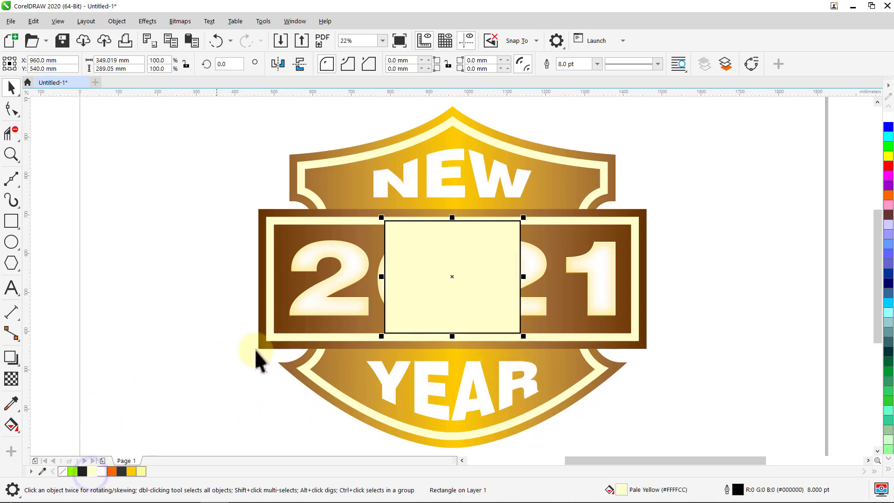
pyautogui.click(598, 65)
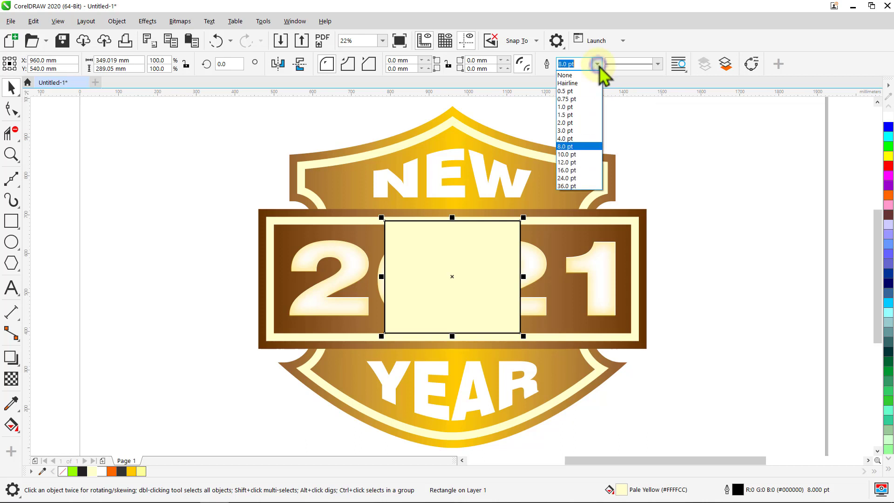
pyautogui.click(584, 76)
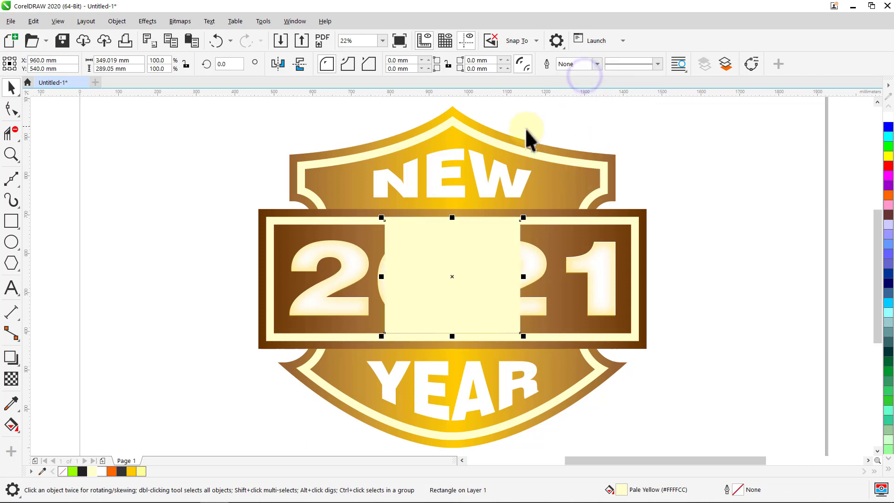
# Step: Add an Elephant Skin texture to the pale yellow rectangle, with a golden brown color from the RGB Palette
pyautogui.click(147, 22)
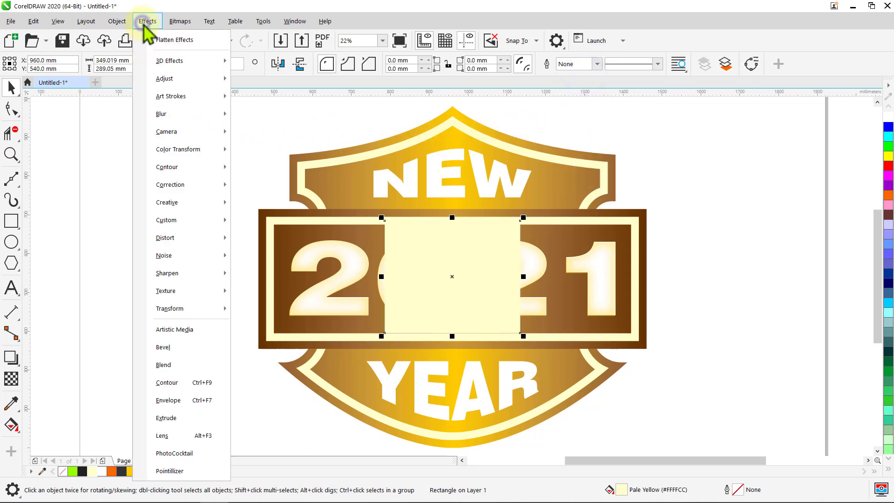
pyautogui.moveTo(167, 292)
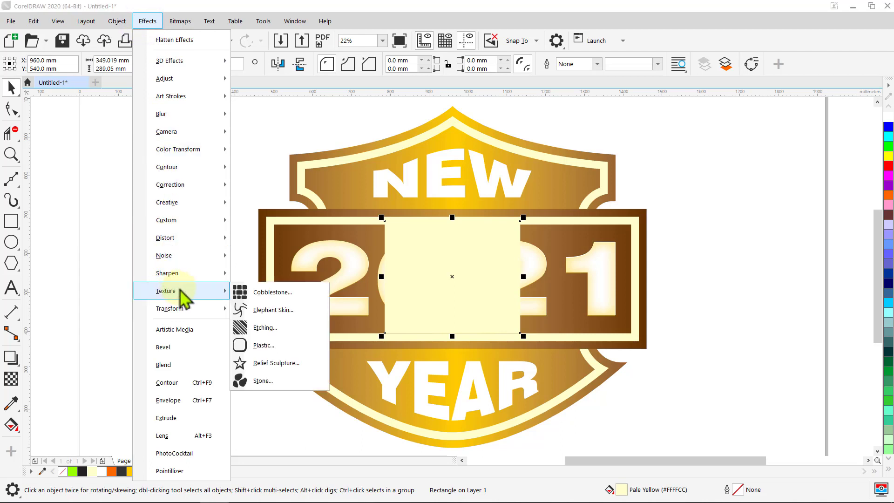
pyautogui.click(260, 310)
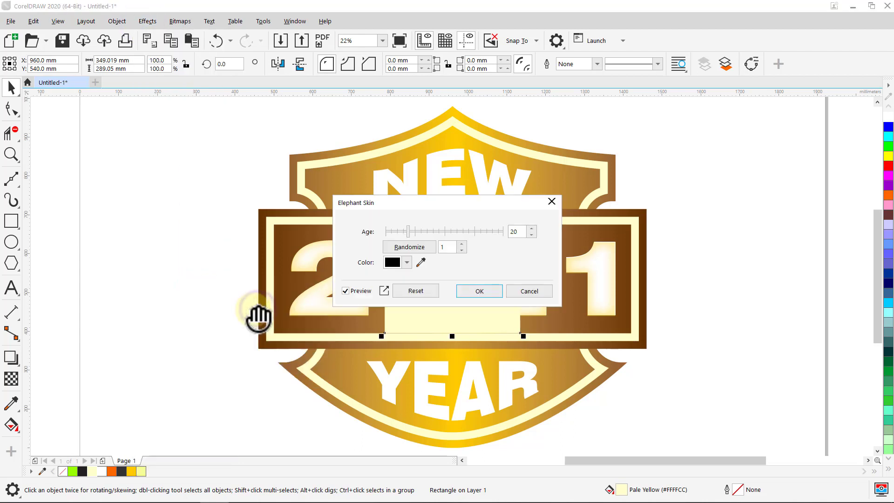
pyautogui.moveTo(426, 208); pyautogui.dragTo(671, 235)
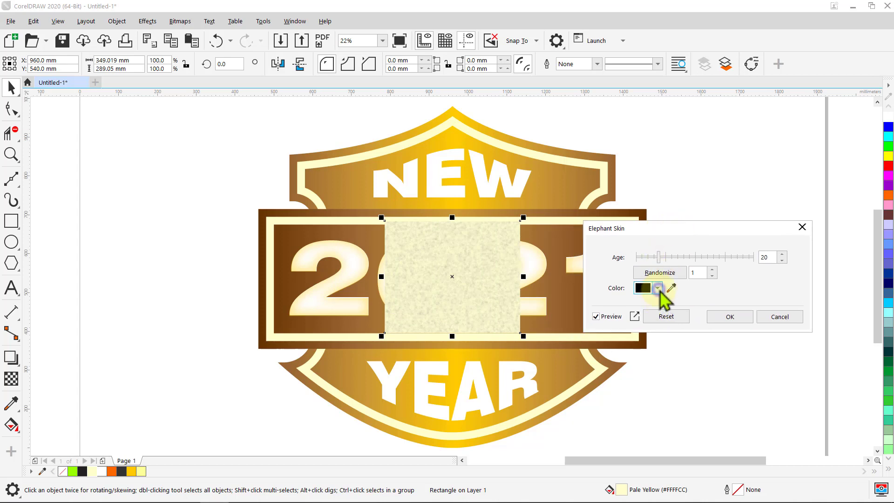
pyautogui.click(657, 288)
pyautogui.click(678, 312)
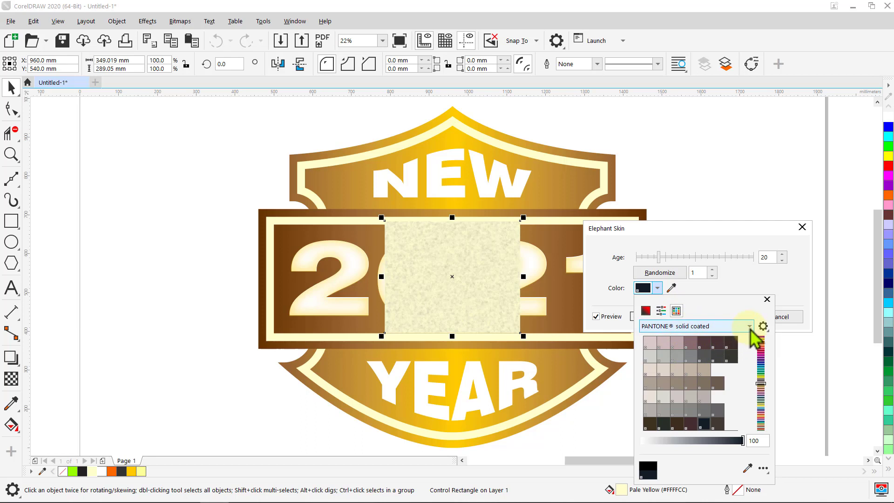
pyautogui.click(749, 326)
pyautogui.scroll(-2, 735, 273)
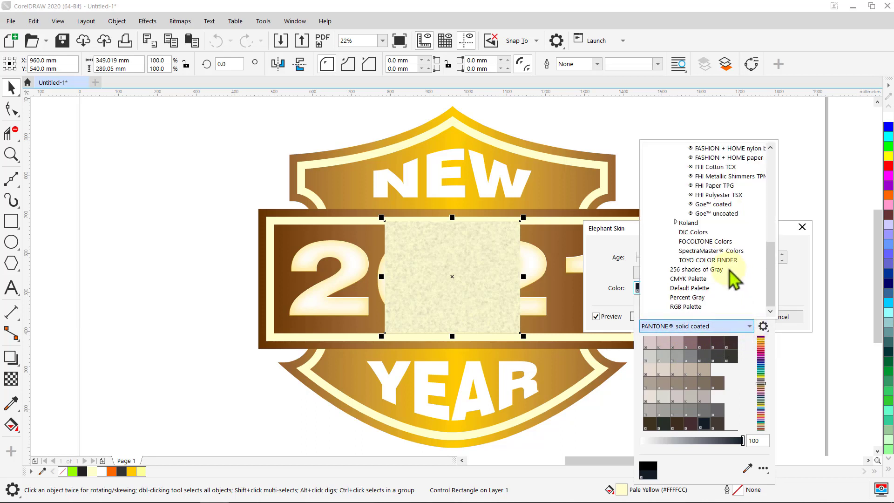
pyautogui.click(692, 307)
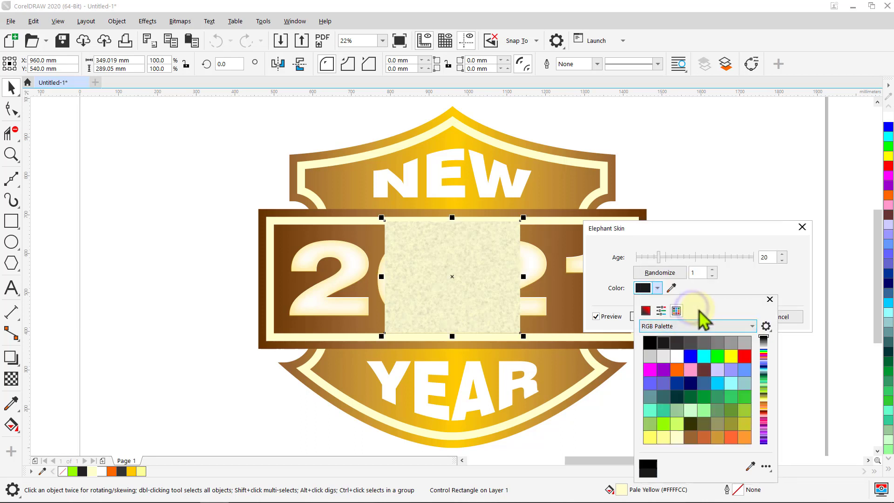
pyautogui.scroll(-2, 701, 375)
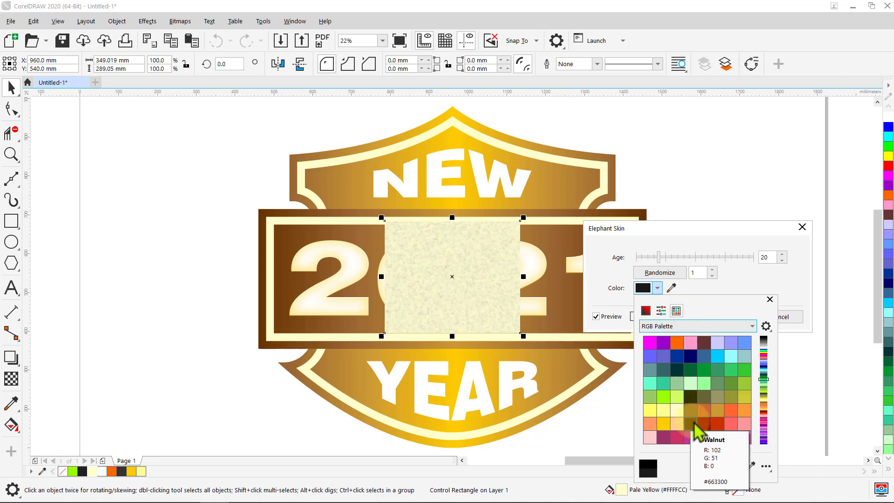
pyautogui.click(716, 410)
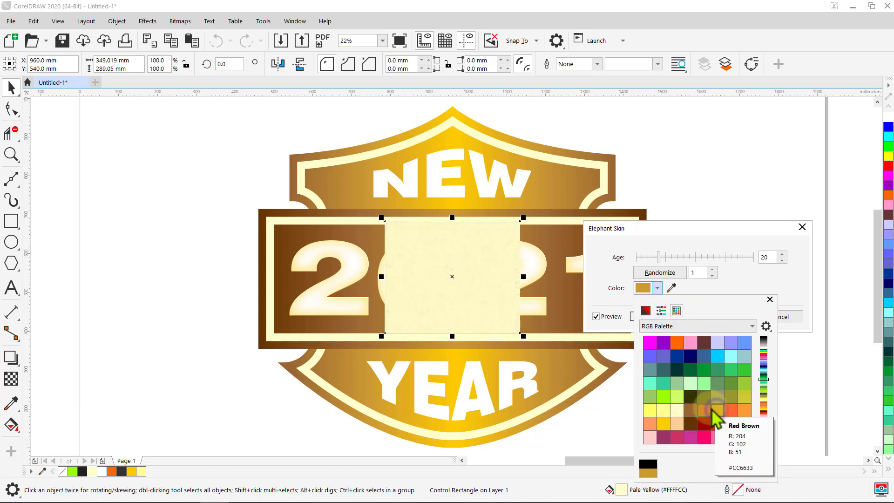
pyautogui.click(770, 300)
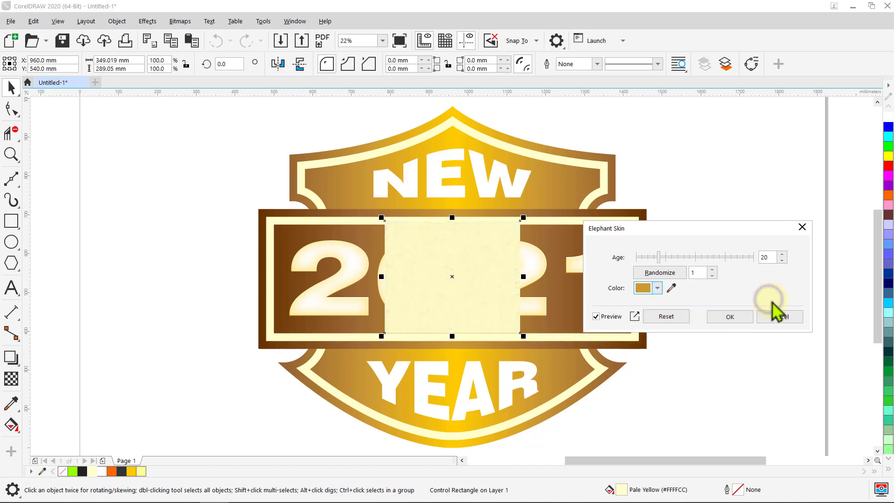
# Step: Set the Elephant Skin age to 75 and the randomize value to 500, and apply the effect
pyautogui.doubleClick(769, 258)
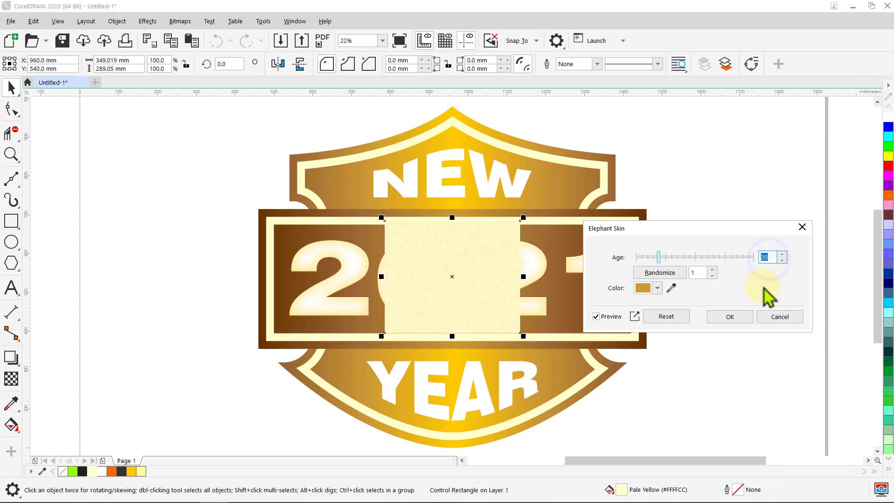
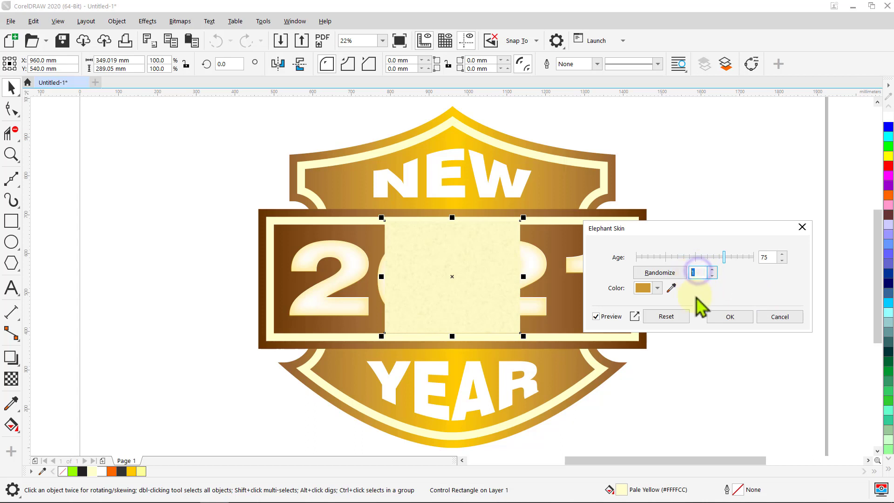
pyautogui.write('500')
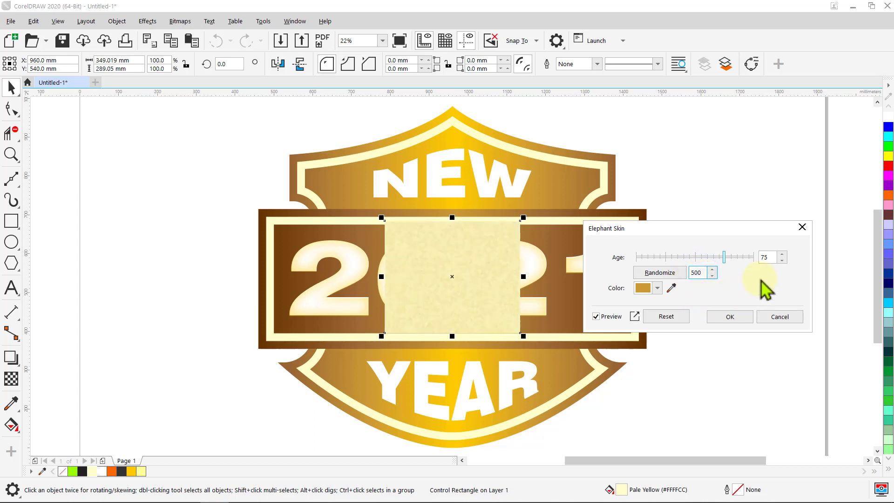
pyautogui.click(773, 257)
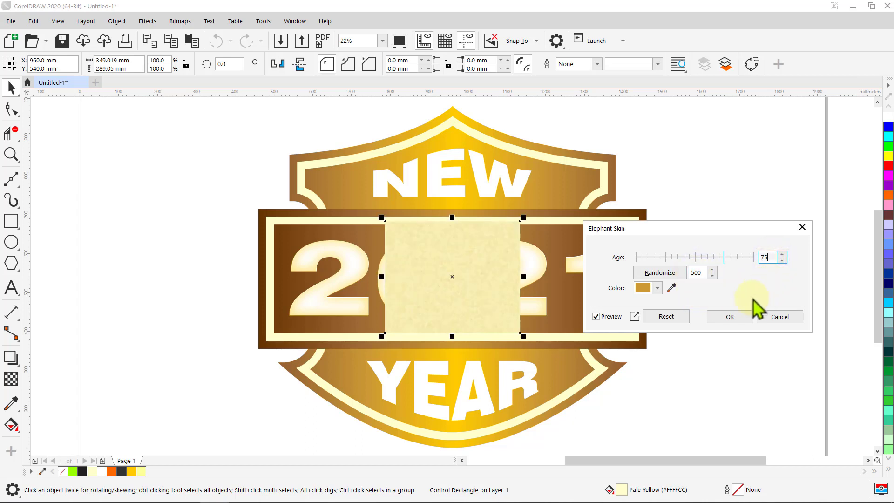
pyautogui.click(731, 316)
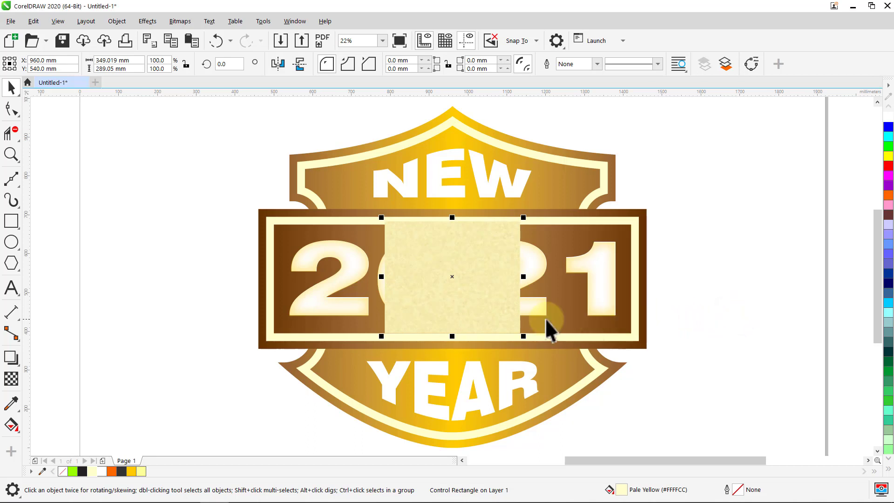
# Step: Convert the textured pale yellow rectangle to a 300 dpi RGB Color (24-bit) bitmap with anti-aliasing and a transparent background
pyautogui.click(124, 21)
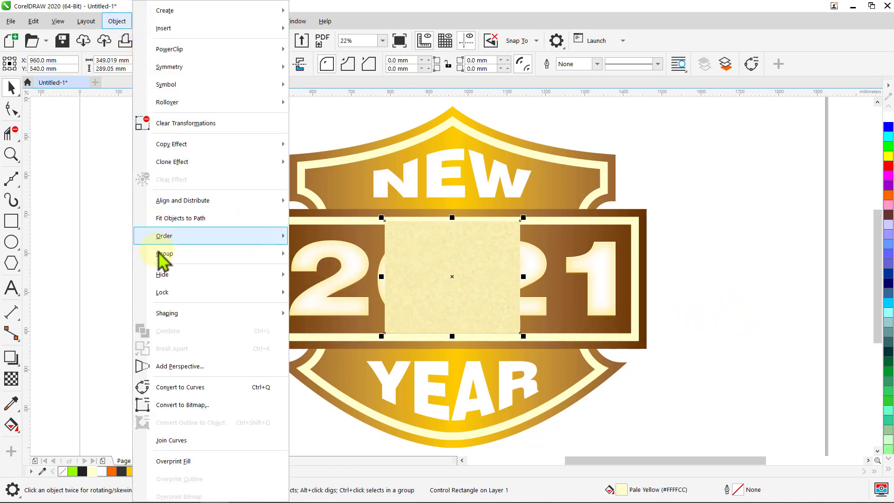
pyautogui.click(164, 403)
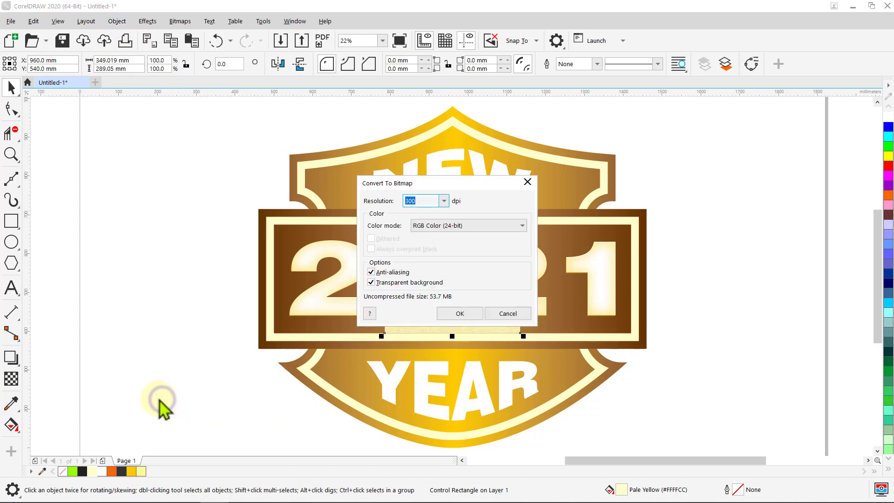
pyautogui.click(442, 314)
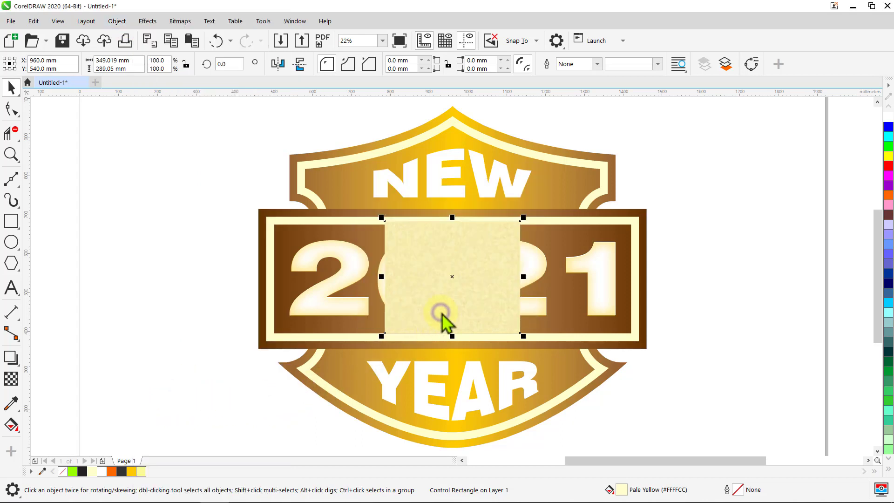
pyautogui.click(206, 233)
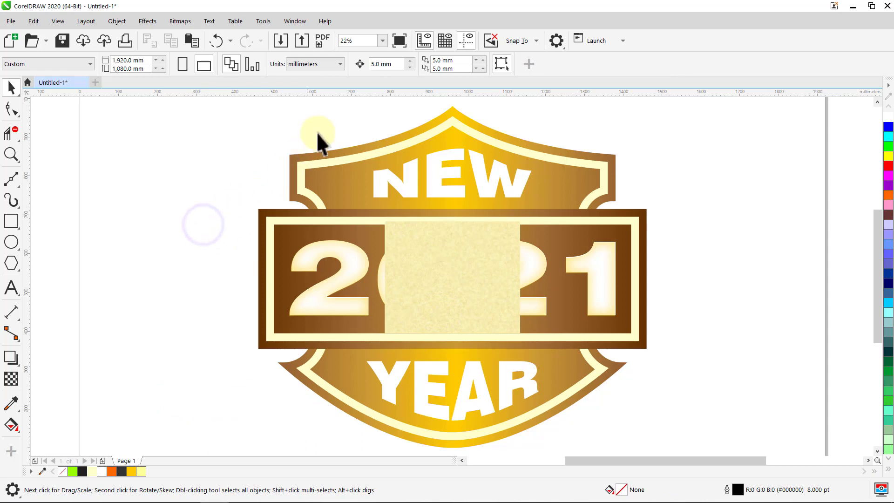
# Step: Resize the textured bitmap to 1,920 mm wide and 1,080 mm high so it covers the page
pyautogui.click(357, 40)
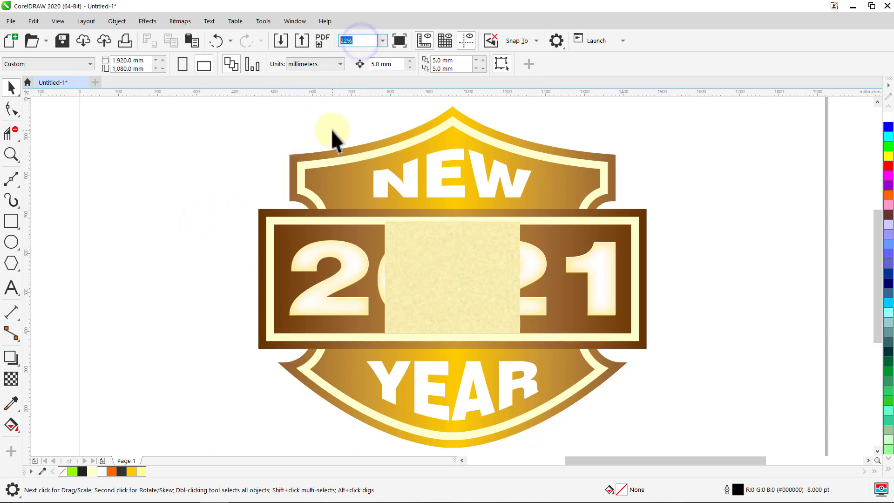
pyautogui.write('18')
pyautogui.press('Return')
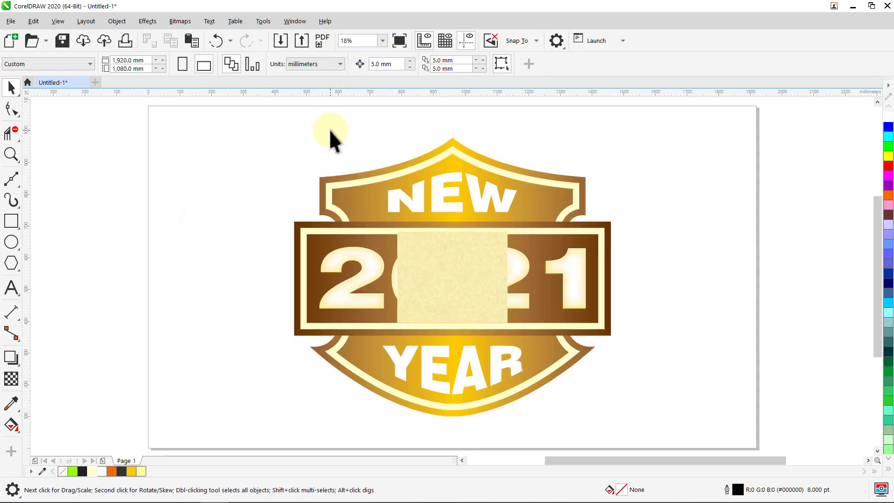
pyautogui.click(393, 240)
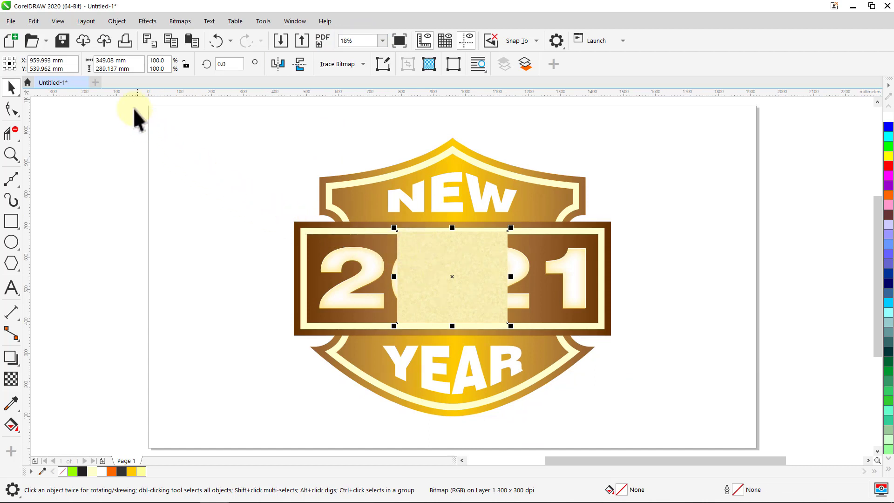
pyautogui.moveTo(132, 64); pyautogui.dragTo(93, 60)
pyautogui.write('1')
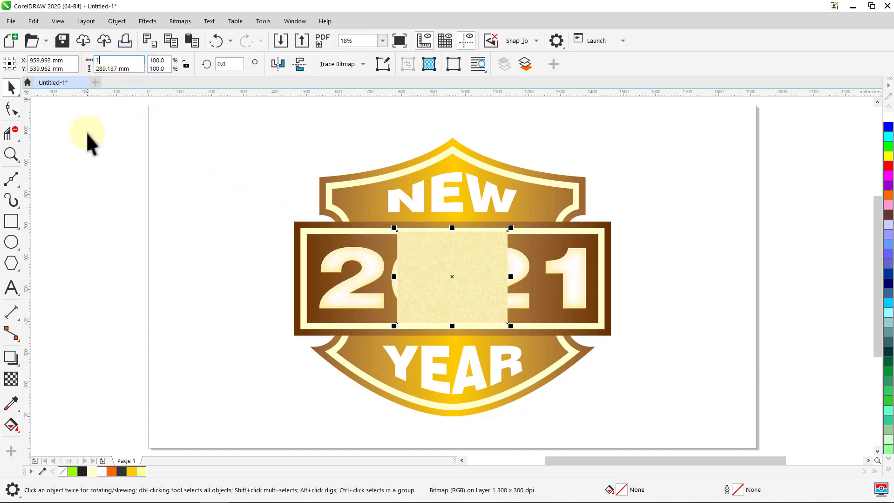
pyautogui.write(',920')
pyautogui.press('Return')
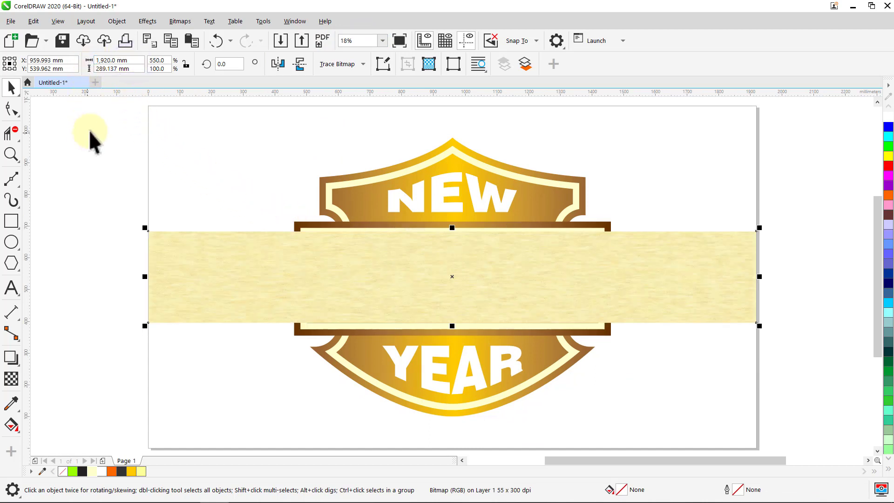
pyautogui.moveTo(119, 70); pyautogui.dragTo(94, 69)
pyautogui.write('1,080')
pyautogui.press('Return')
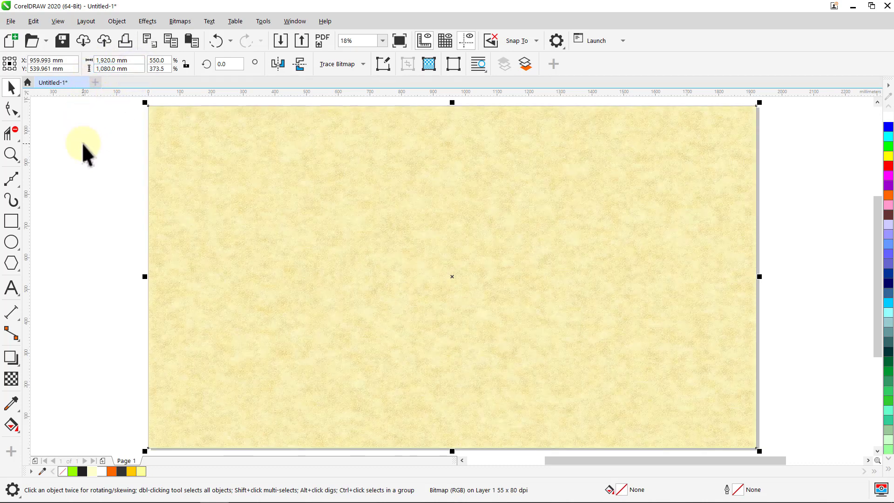
# Step: Send the textured bitmap behind the emblem and lock it in place
pyautogui.click(525, 64)
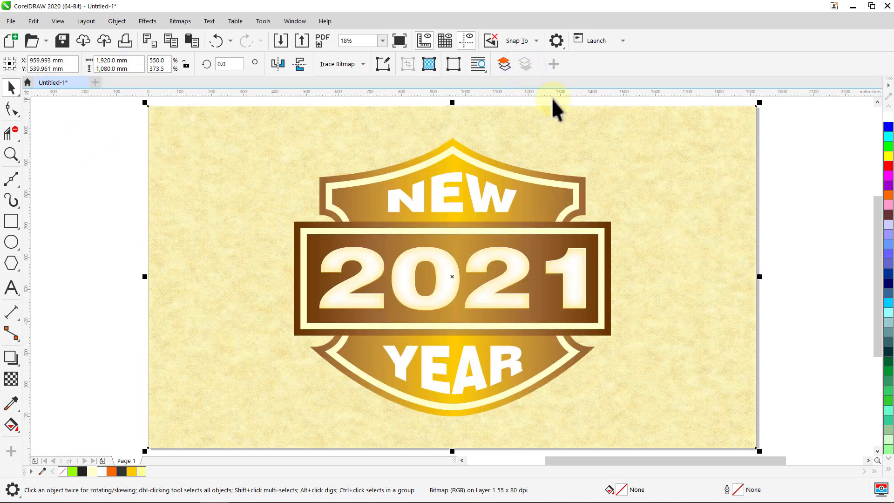
pyautogui.rightClick(666, 127)
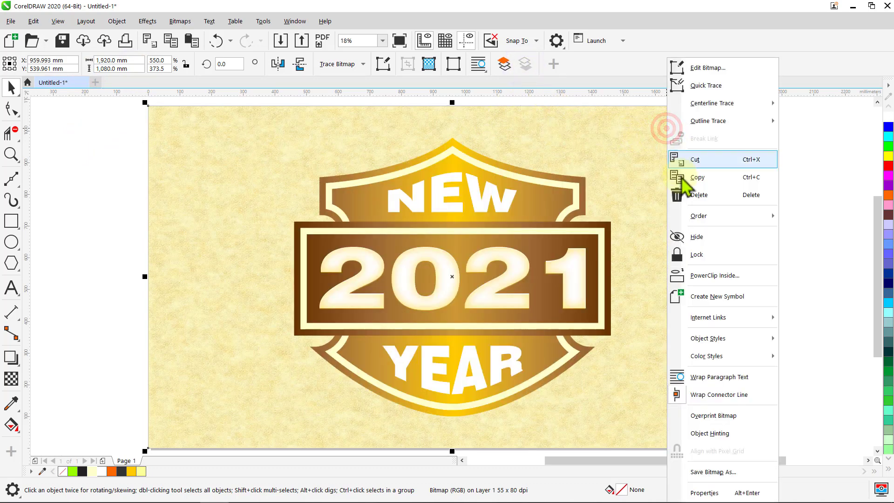
pyautogui.click(697, 254)
pyautogui.click(796, 196)
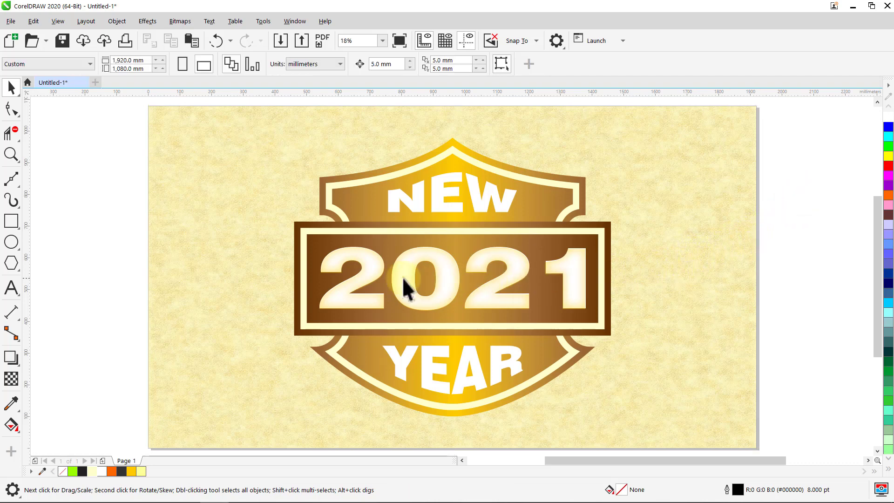
# Step: Draw a rectangle about 536 by 332 mm over the 2021 banner
pyautogui.click(12, 222)
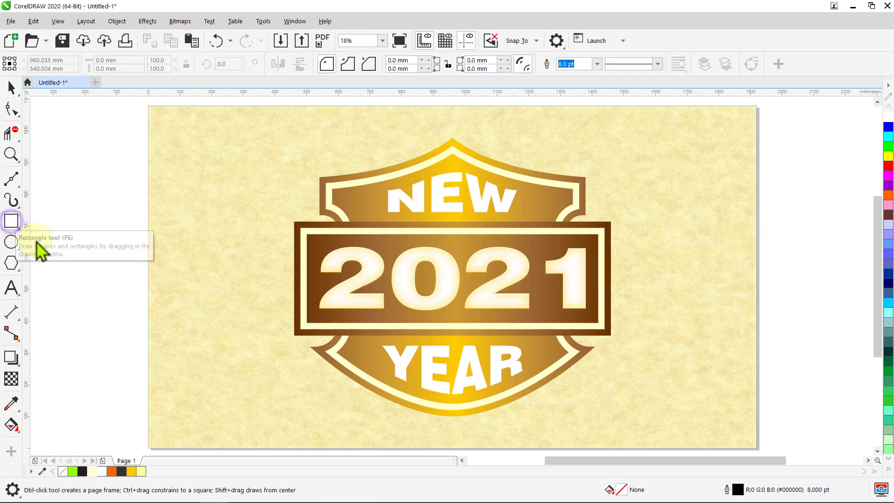
pyautogui.moveTo(350, 231); pyautogui.dragTo(549, 358)
pyautogui.press('space')
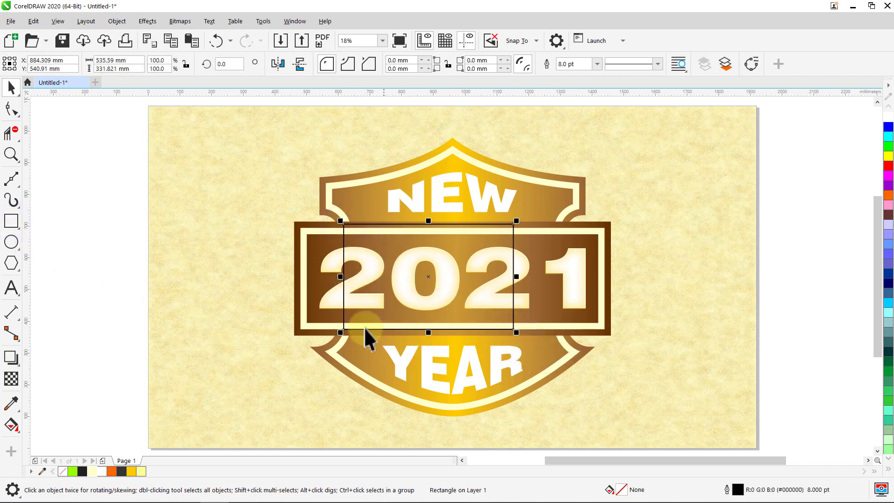
# Step: Set the new rectangle's size to 750 mm wide and 380 mm high
pyautogui.click(135, 61)
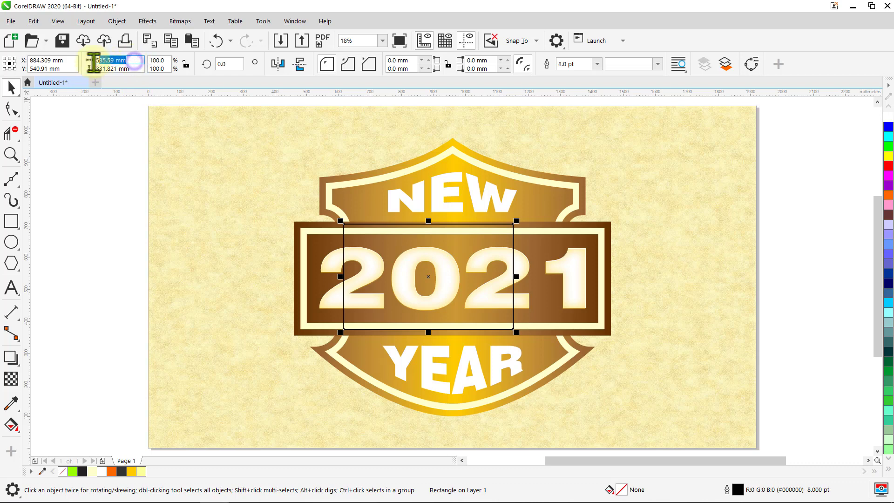
pyautogui.write('750')
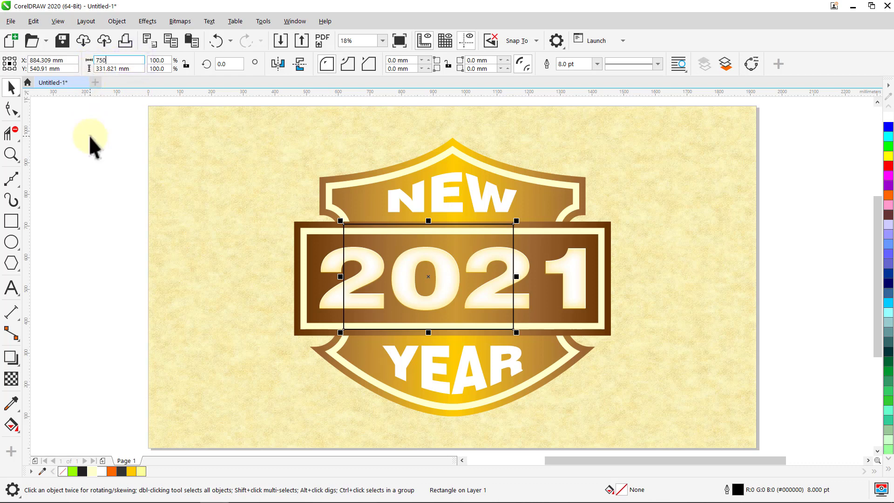
pyautogui.press('Return')
pyautogui.click(135, 68)
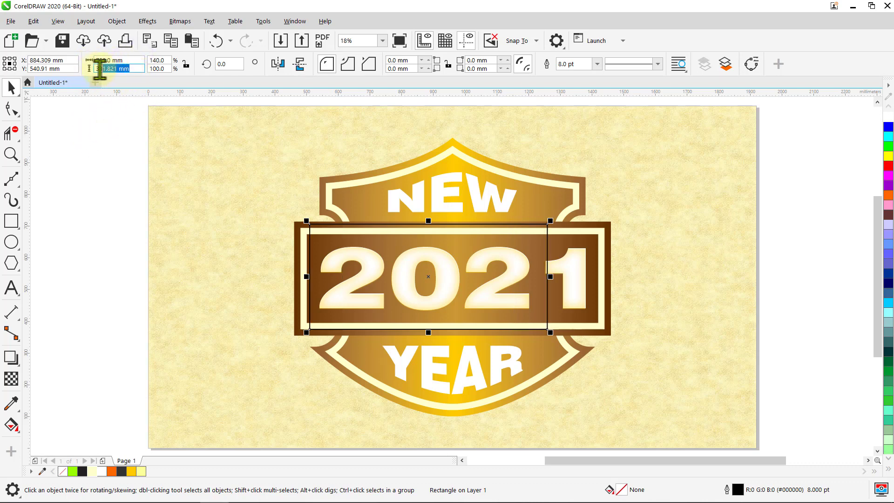
pyautogui.write('380')
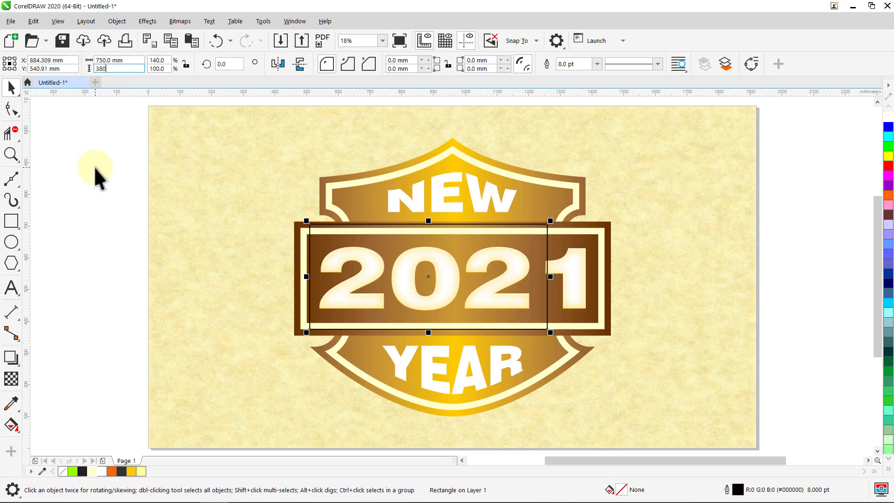
pyautogui.press('Return')
pyautogui.click(94, 166)
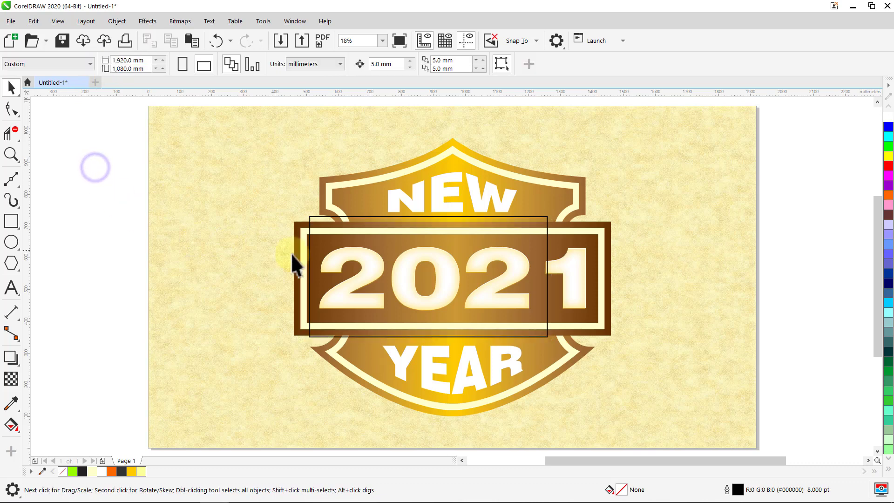
# Step: Fill the 750 by 380 mm rectangle with dark brown (#663300) and set its outline to None
pyautogui.click(526, 230)
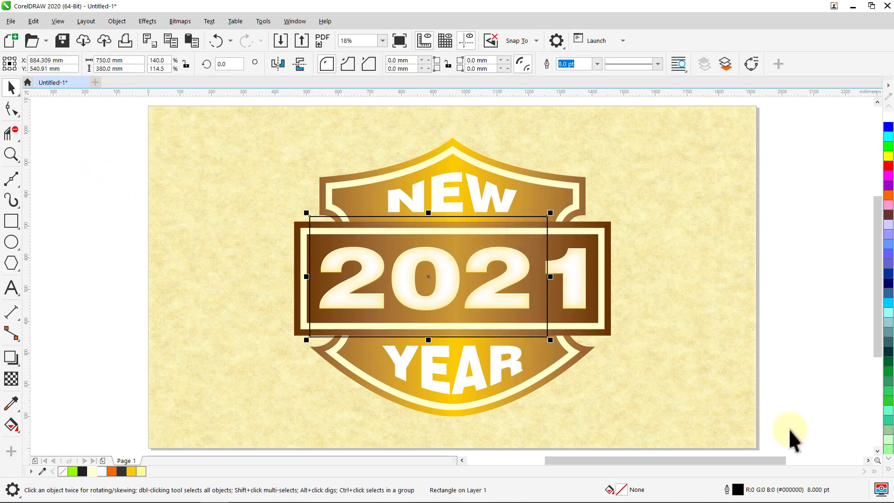
pyautogui.click(888, 470)
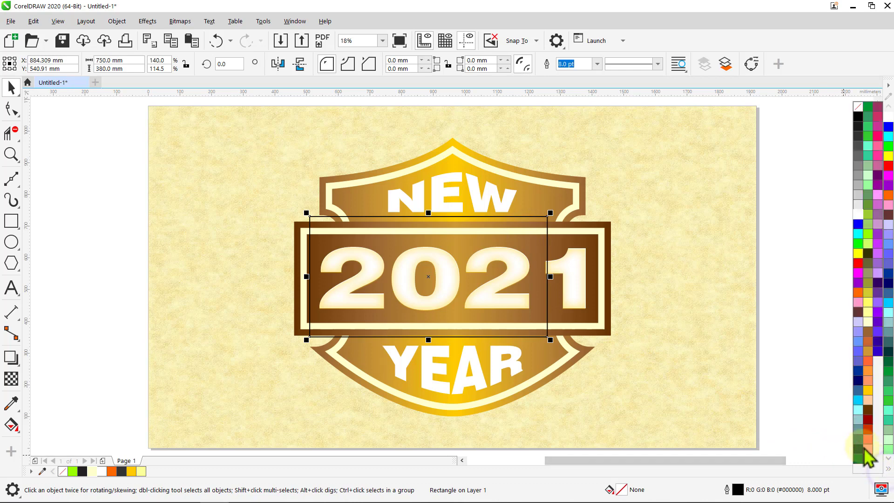
pyautogui.click(868, 413)
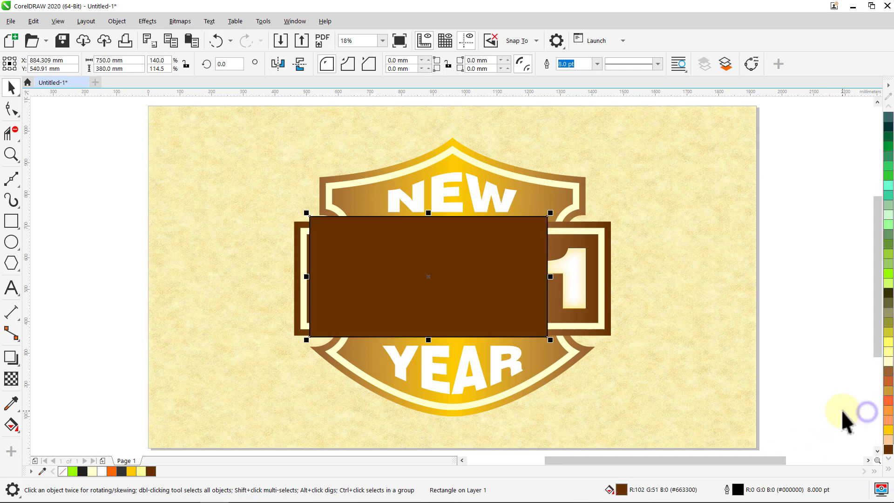
pyautogui.click(598, 65)
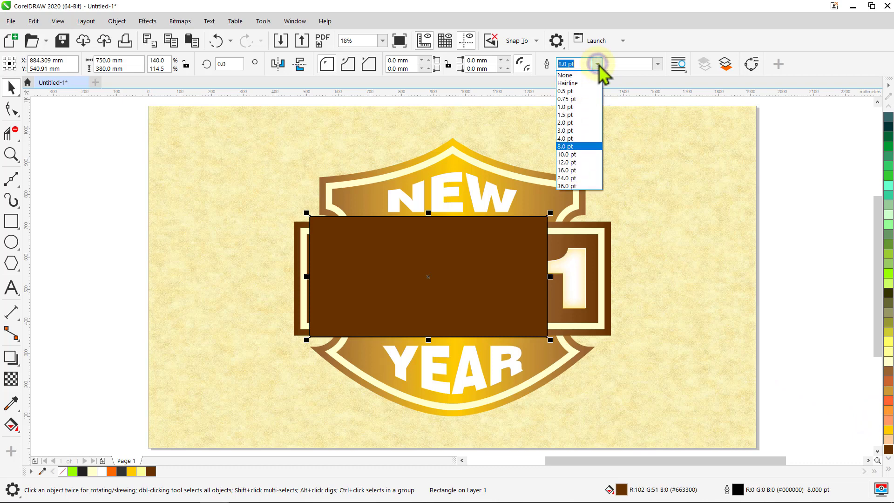
pyautogui.click(584, 75)
pyautogui.click(598, 159)
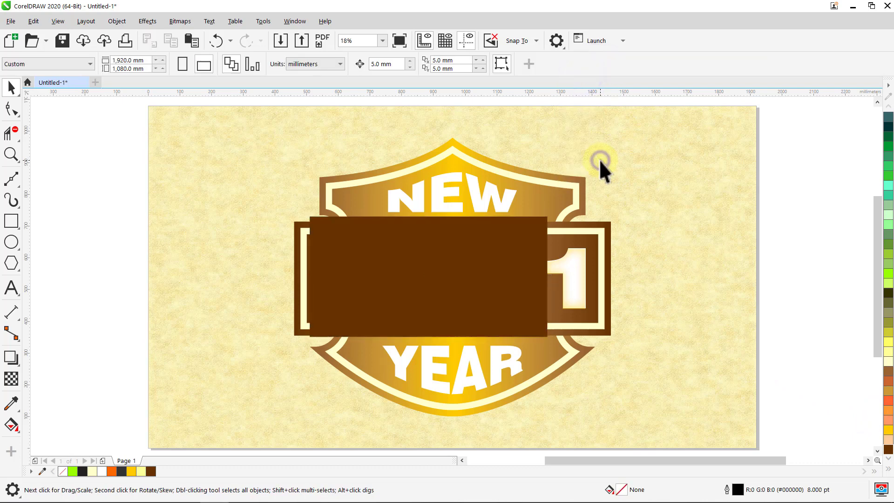
# Step: Center the dark brown rectangle horizontally and vertically on the banner's outer frame
pyautogui.click(528, 242)
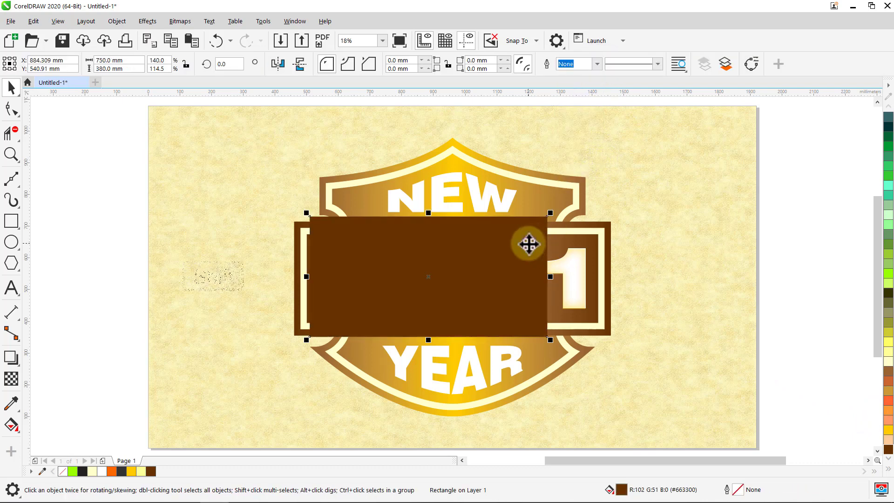
pyautogui.keyDown('shift'); pyautogui.click(610, 266); pyautogui.keyUp('shift')
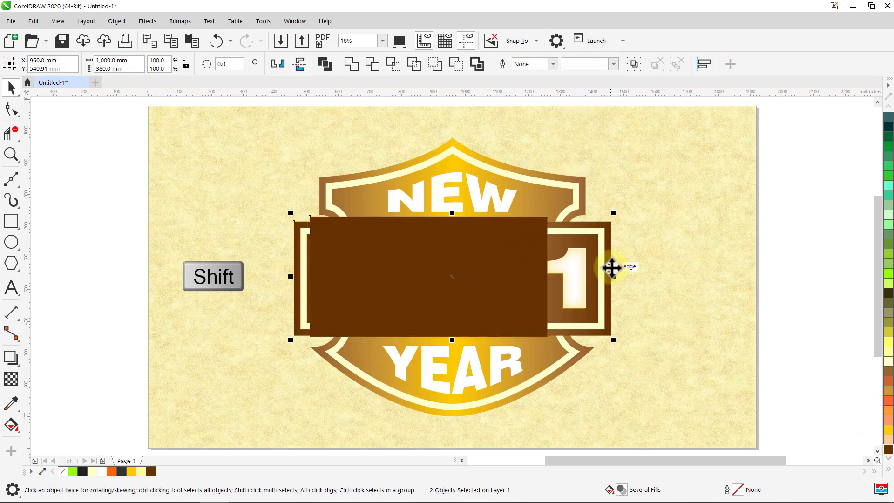
pyautogui.press('c')
pyautogui.press('e')
pyautogui.click(688, 264)
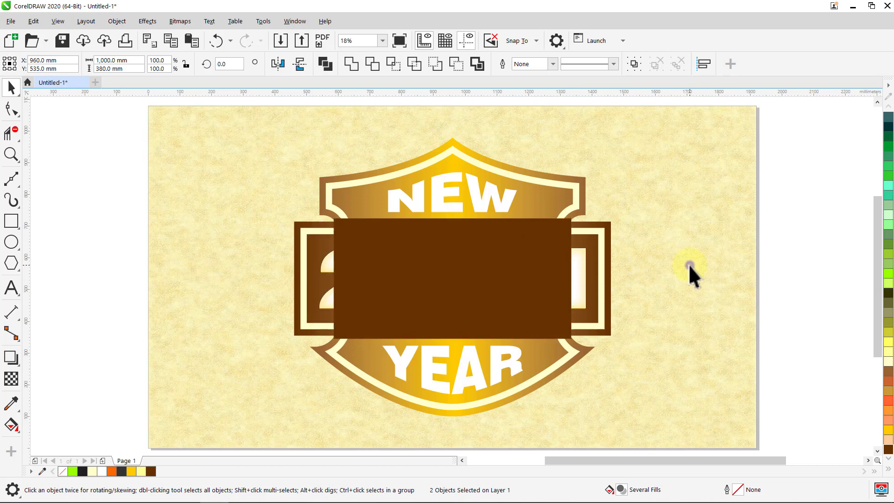
# Step: Apply a Gaussian Blur with a 75-pixel radius to the dark brown rectangle
pyautogui.click(558, 264)
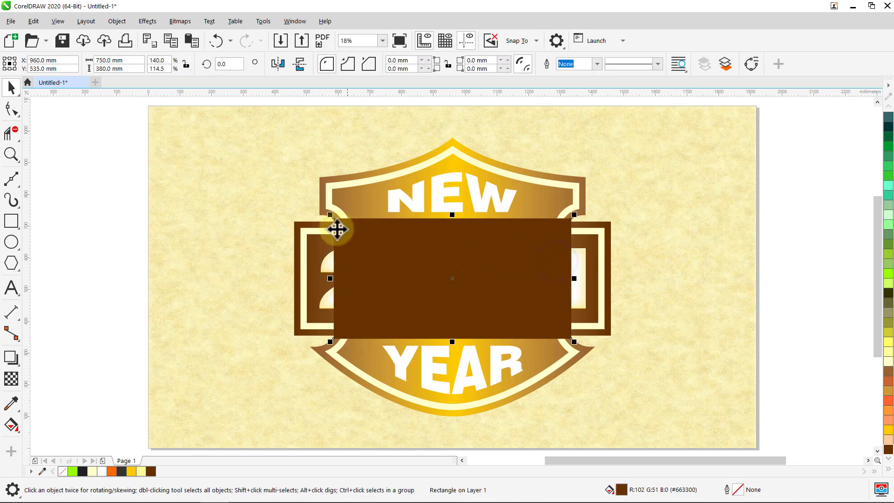
pyautogui.click(147, 21)
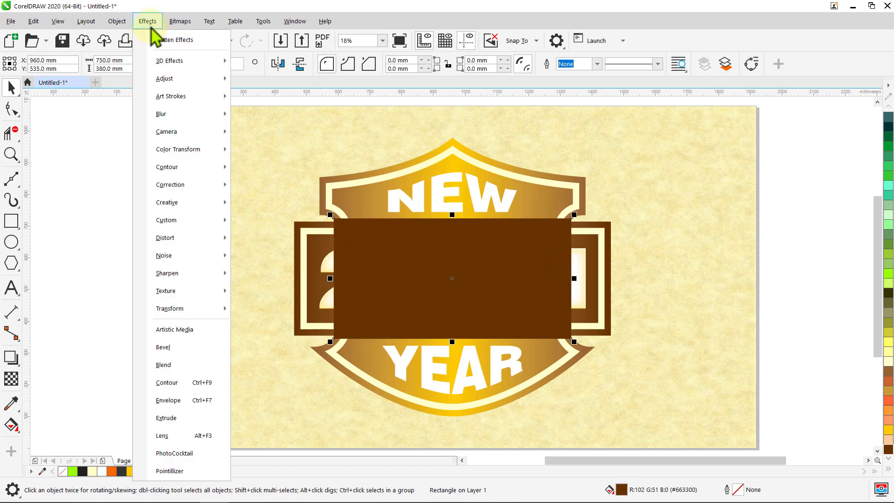
pyautogui.moveTo(169, 117)
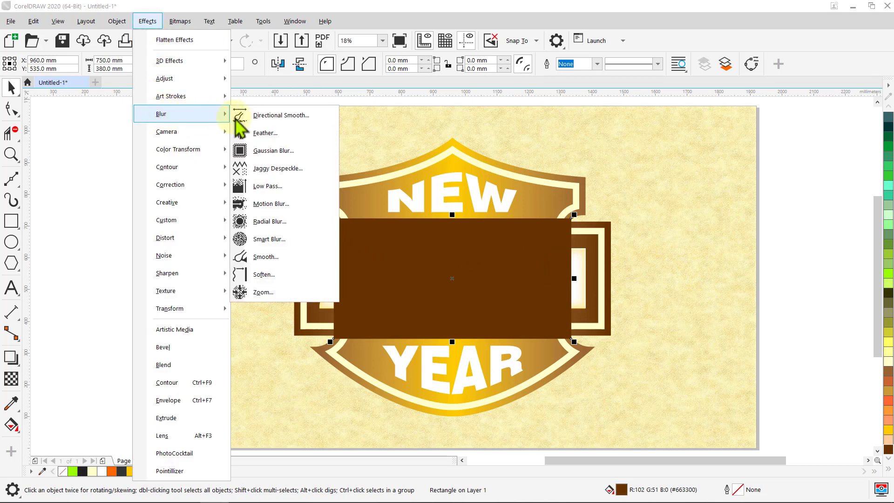
pyautogui.click(279, 150)
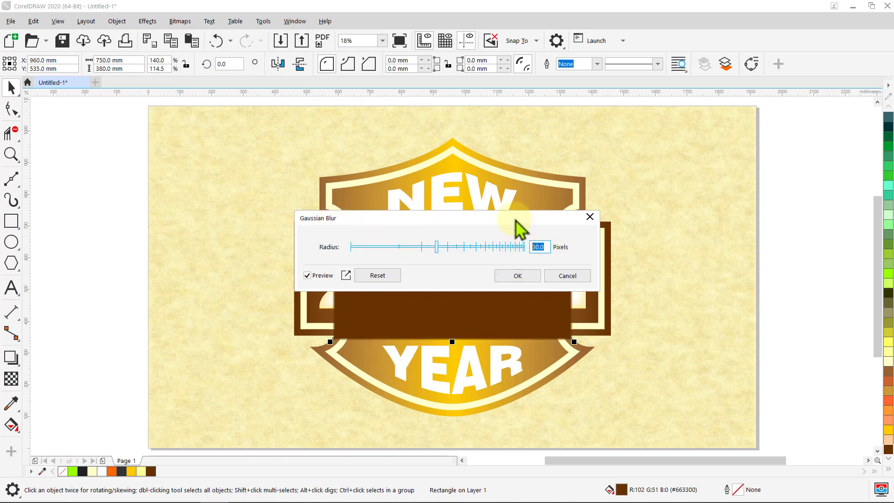
pyautogui.click(315, 276)
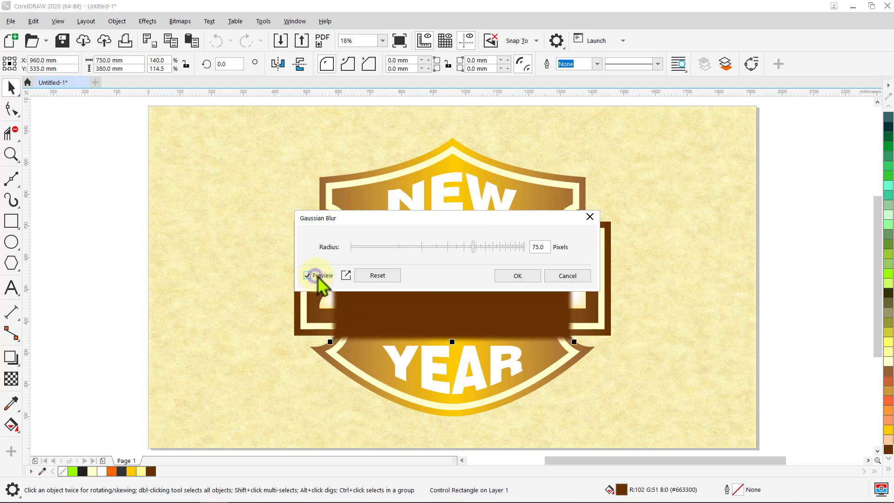
pyautogui.click(507, 279)
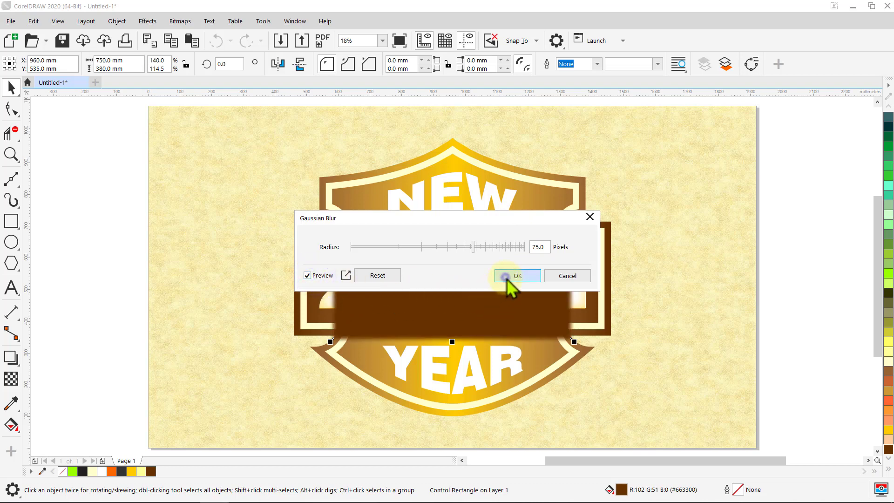
pyautogui.click(691, 221)
pyautogui.press('alt')
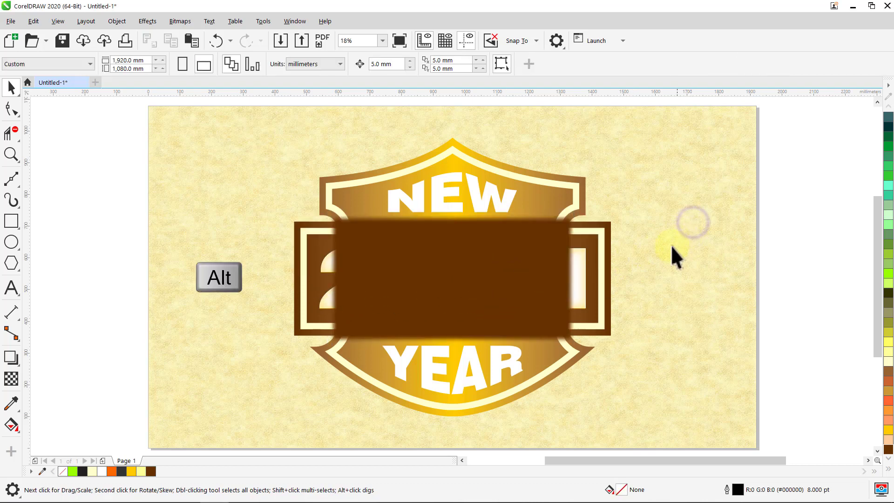
# Step: Bring the banner's rectangles and the 2021 text to the front of the layer, above the blurred dark brown rectangle
pyautogui.moveTo(604, 290); pyautogui.dragTo(575, 298)
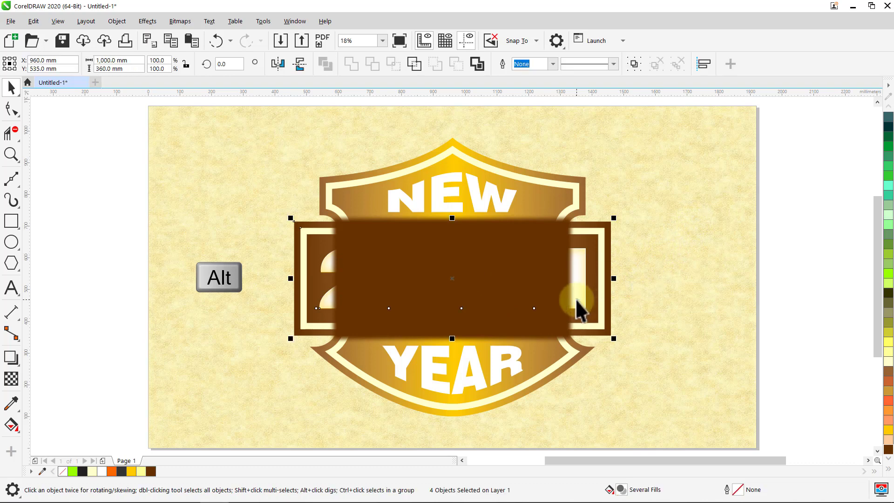
pyautogui.rightClick(583, 273)
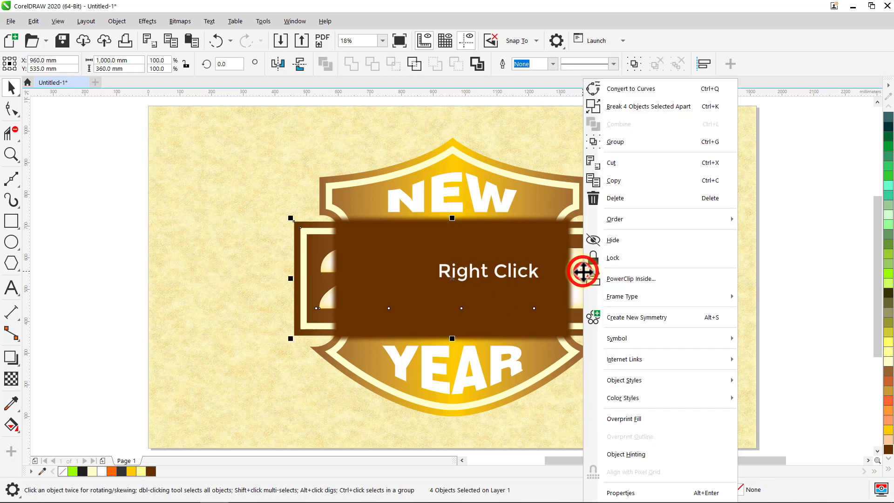
pyautogui.moveTo(623, 222)
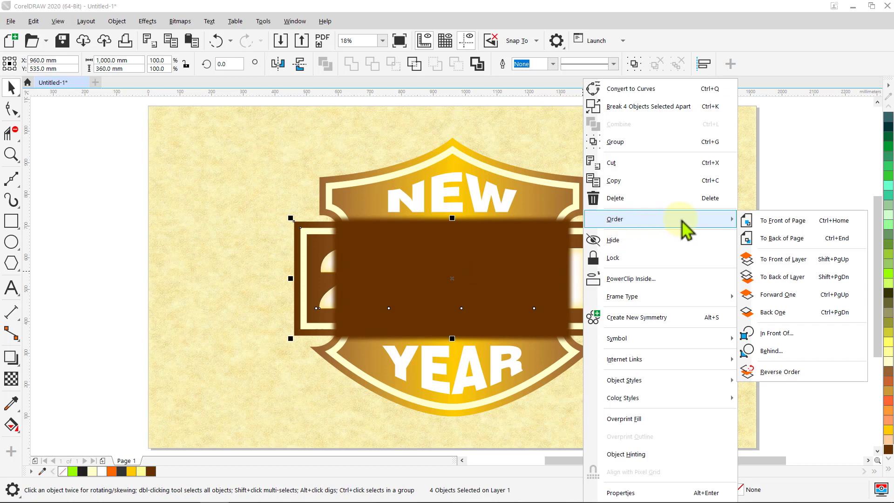
pyautogui.click(752, 257)
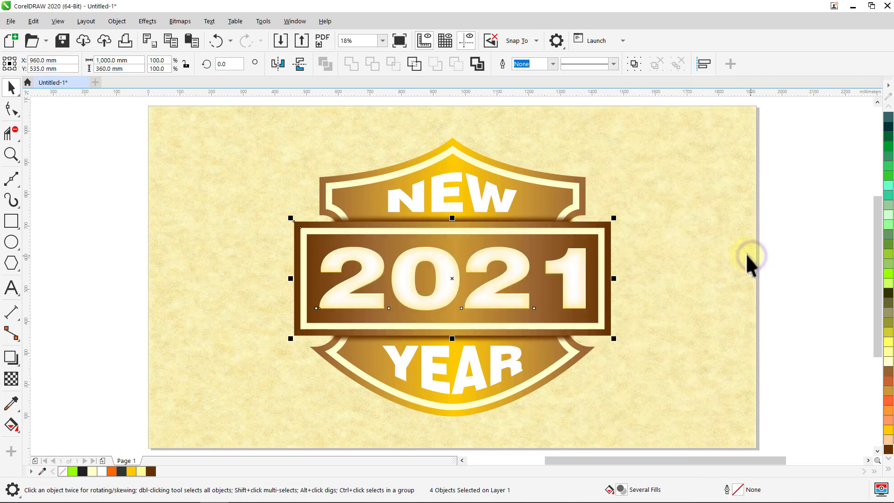
pyautogui.click(712, 205)
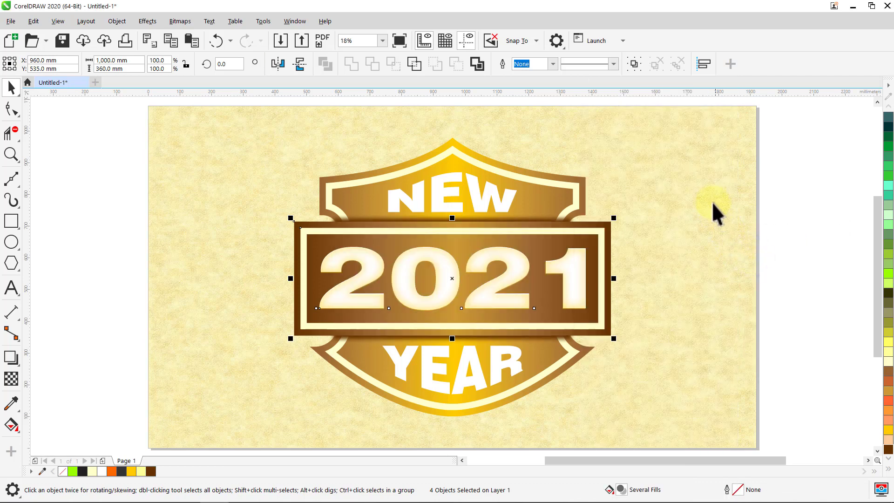
# Step: Duplicate the 2021 text in place and fill the copy with black (#000000)
pyautogui.click(576, 275)
pyautogui.press('KP_Add')
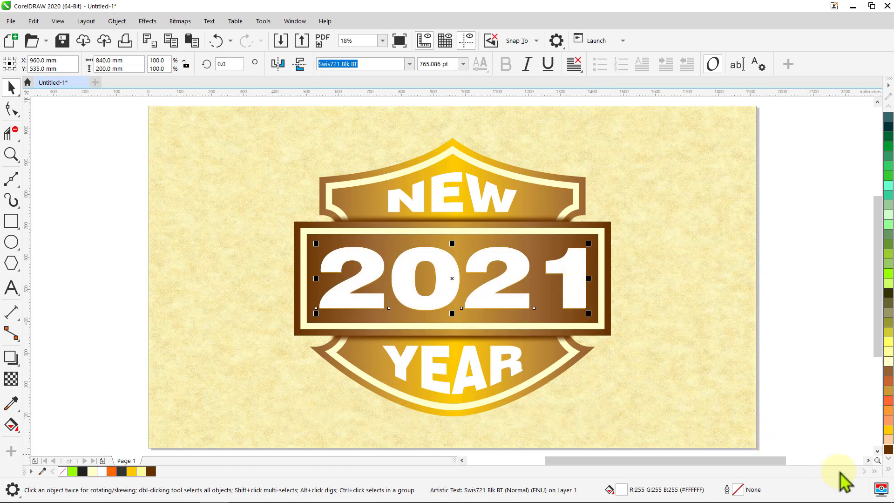
pyautogui.click(886, 471)
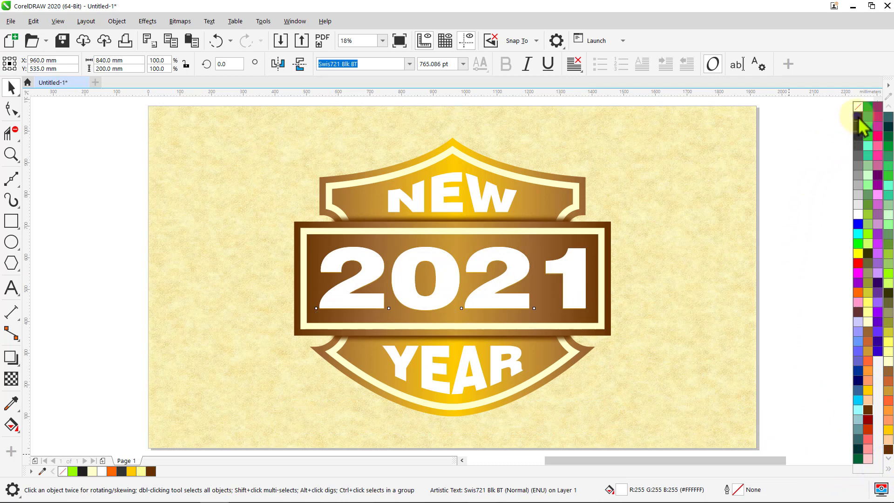
pyautogui.click(858, 118)
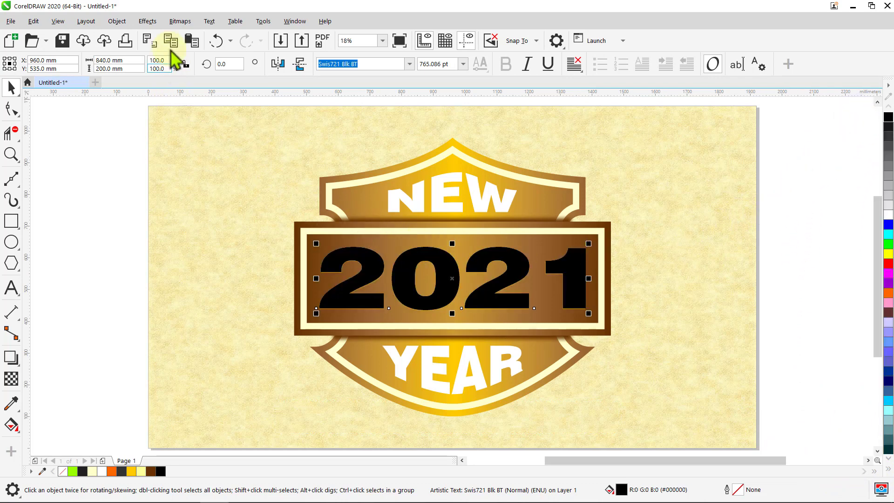
# Step: Apply a Gaussian Blur with a 75-pixel radius to the black 2021 copy
pyautogui.click(148, 21)
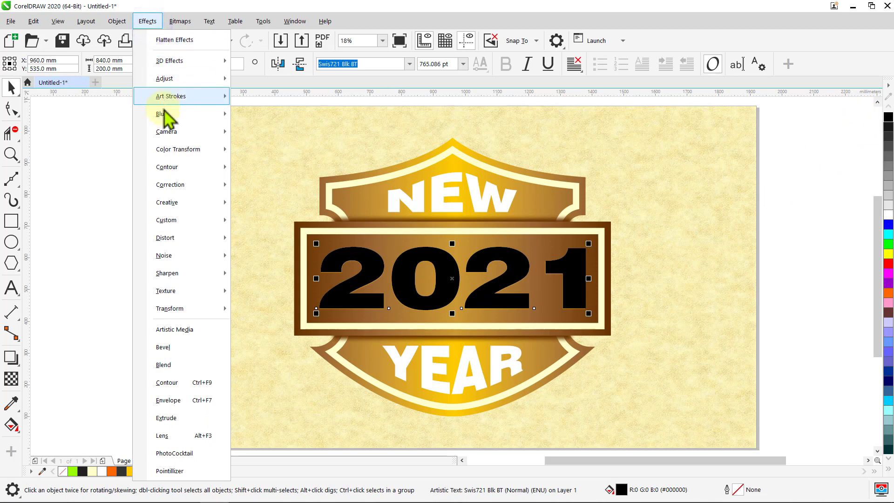
pyautogui.moveTo(175, 118)
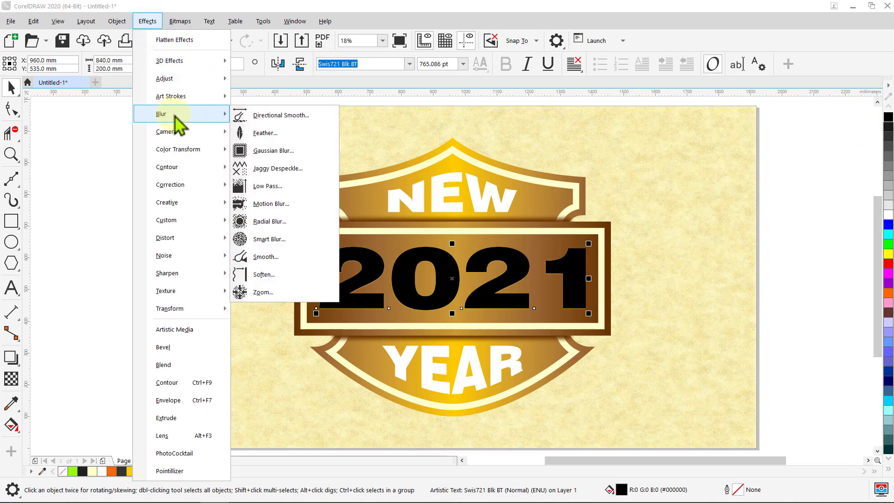
pyautogui.click(263, 149)
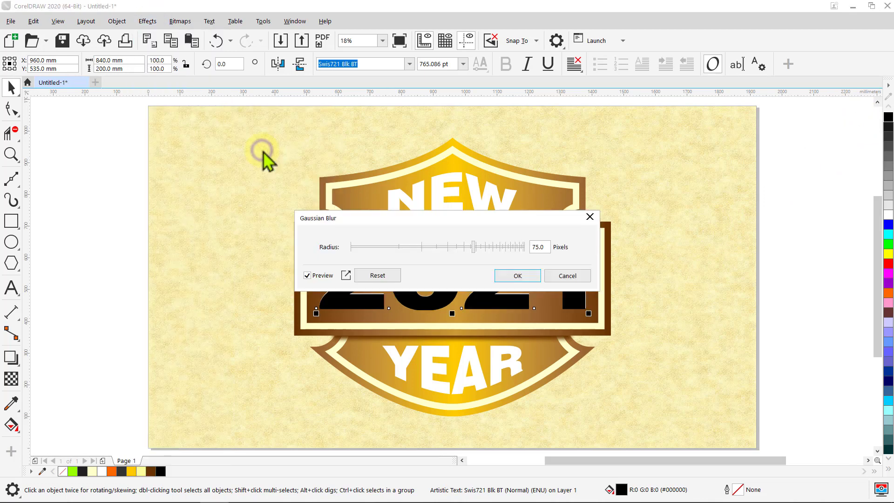
pyautogui.click(517, 276)
# Step: Send the blurred black 2021 copy back one so it sits behind the white 2021 text, and deselect it
pyautogui.rightClick(514, 264)
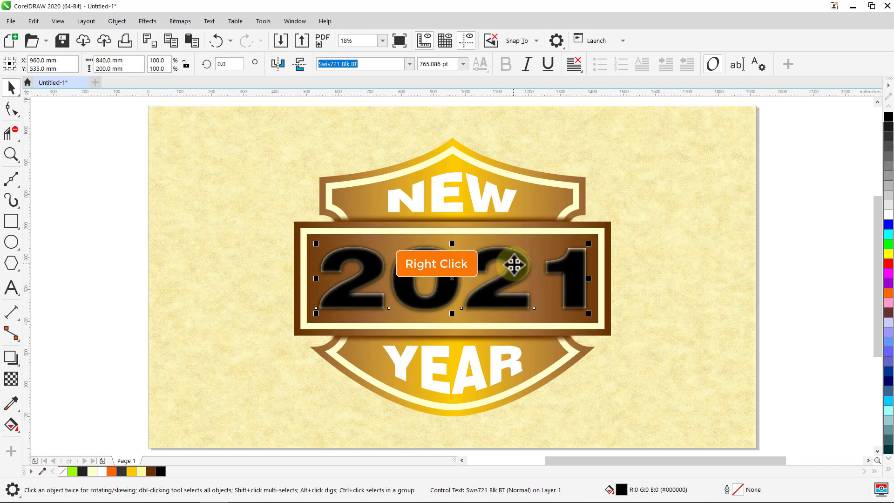
pyautogui.moveTo(562, 281)
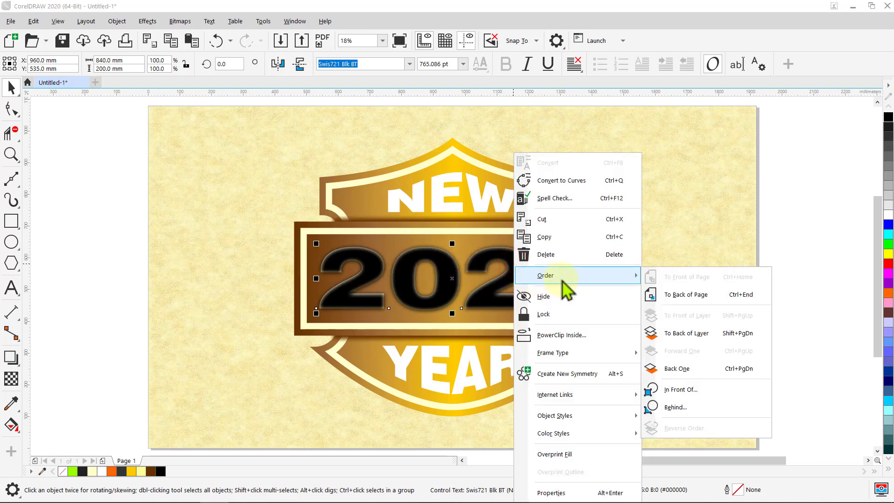
pyautogui.click(670, 369)
pyautogui.click(665, 369)
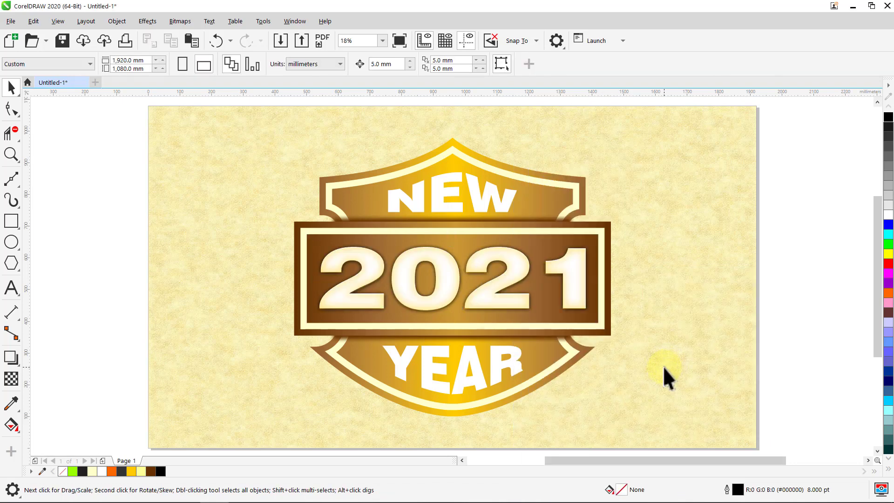
# Step: Duplicate the NEW text in place and fill the copy with dark brown (#663300)
pyautogui.click(473, 200)
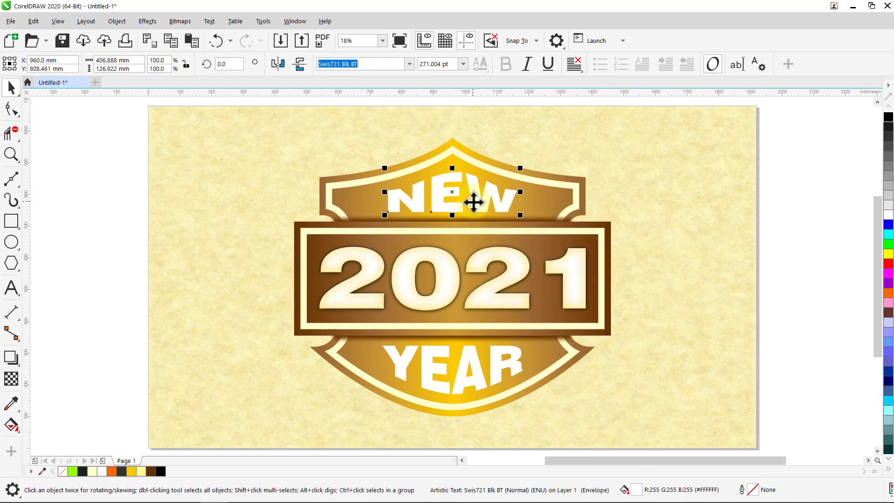
pyautogui.press('KP_Add')
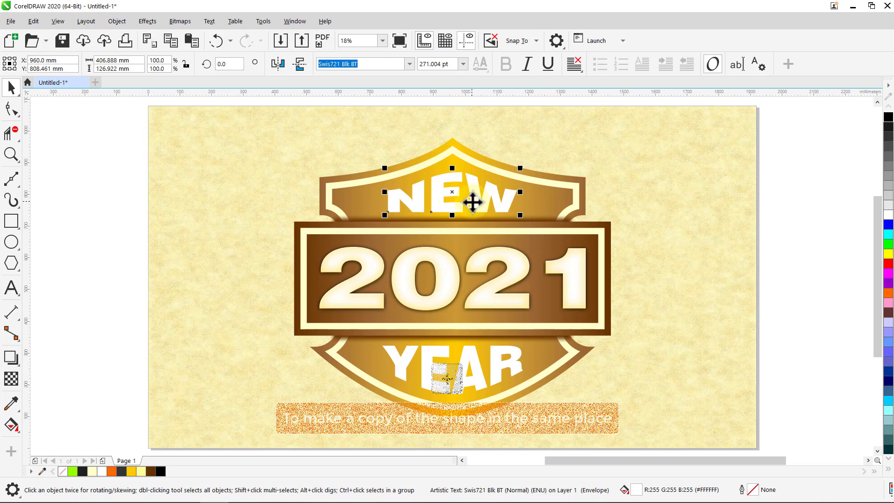
pyautogui.click(887, 471)
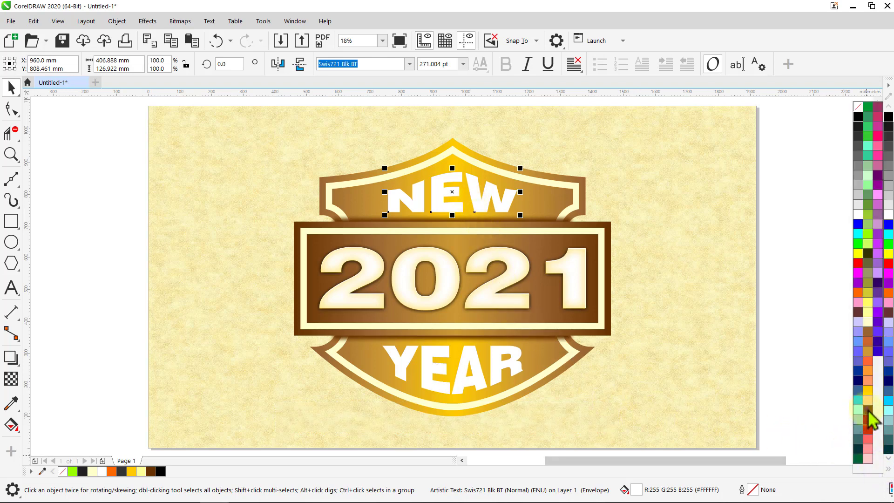
pyautogui.click(867, 412)
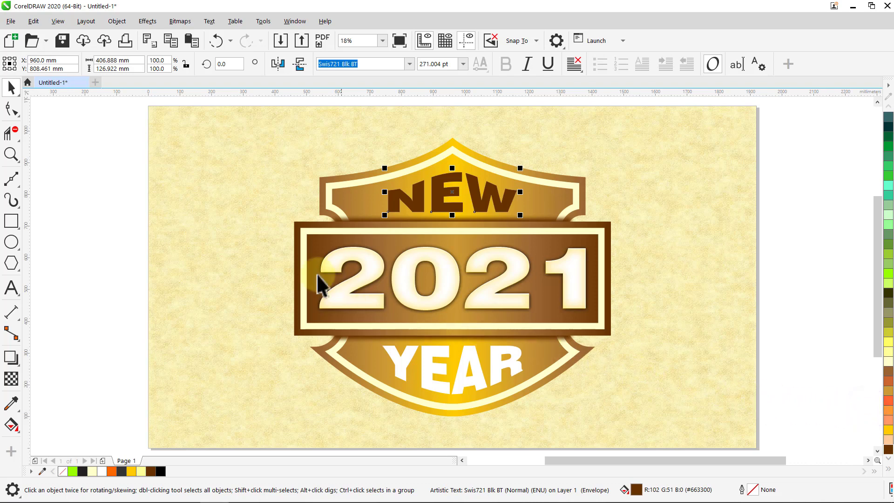
# Step: Apply a Gaussian Blur with a 75-pixel radius to the dark brown NEW copy
pyautogui.click(142, 25)
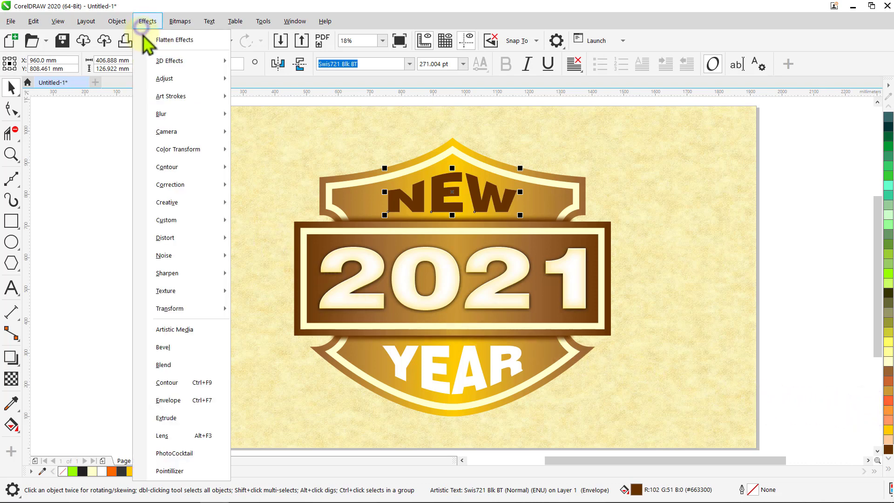
pyautogui.moveTo(158, 116)
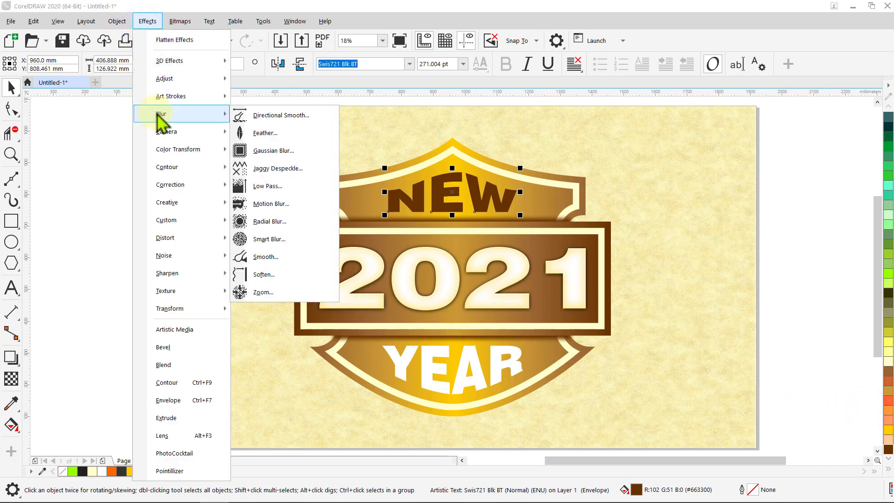
pyautogui.click(269, 151)
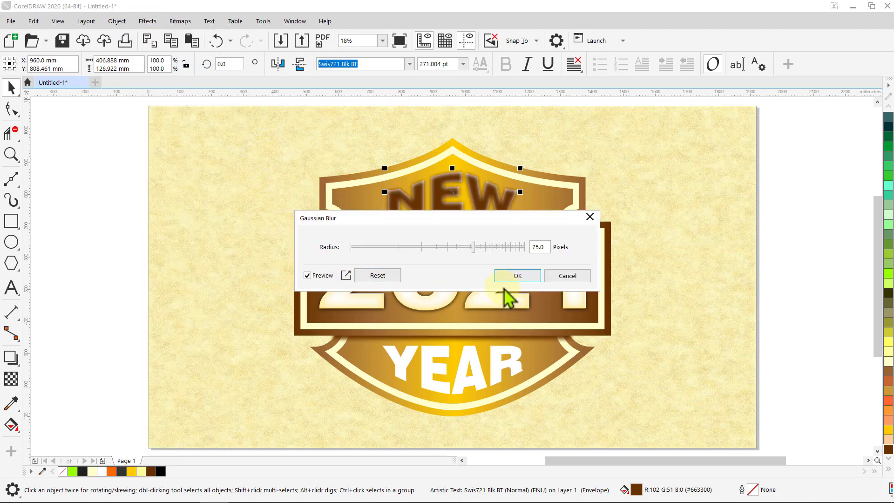
pyautogui.click(515, 276)
# Step: Send the blurred dark brown NEW copy back one, behind the white NEW text, and deselect it
pyautogui.rightClick(477, 205)
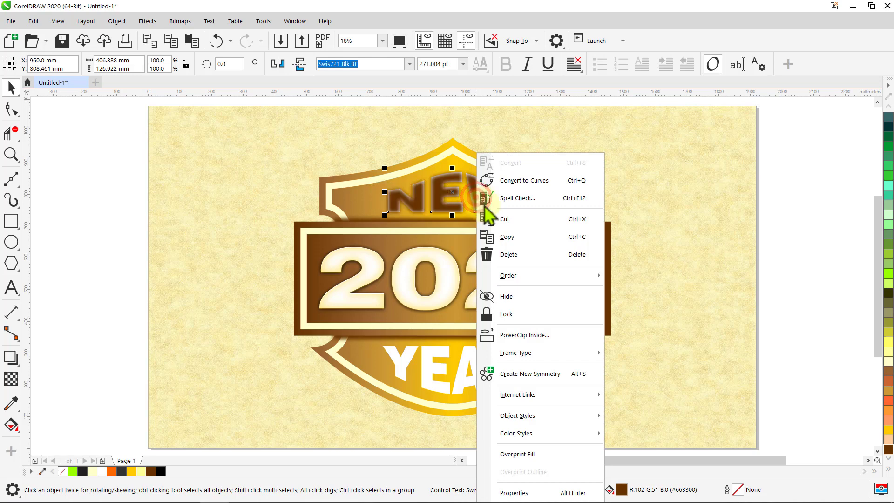
pyautogui.moveTo(533, 279)
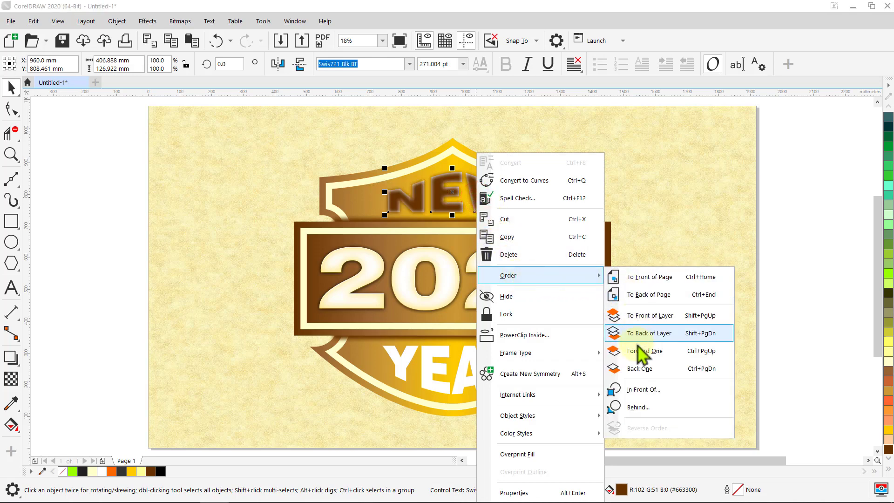
pyautogui.click(638, 369)
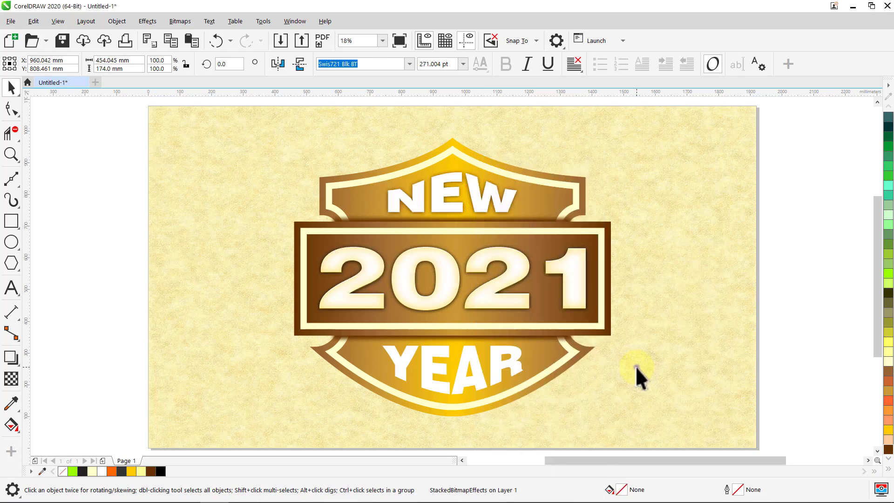
pyautogui.click(635, 366)
# Step: Create a dark brown (#663300) copy of the YEAR text in place and apply a 75-pixel Gaussian Blur to it
pyautogui.click(465, 377)
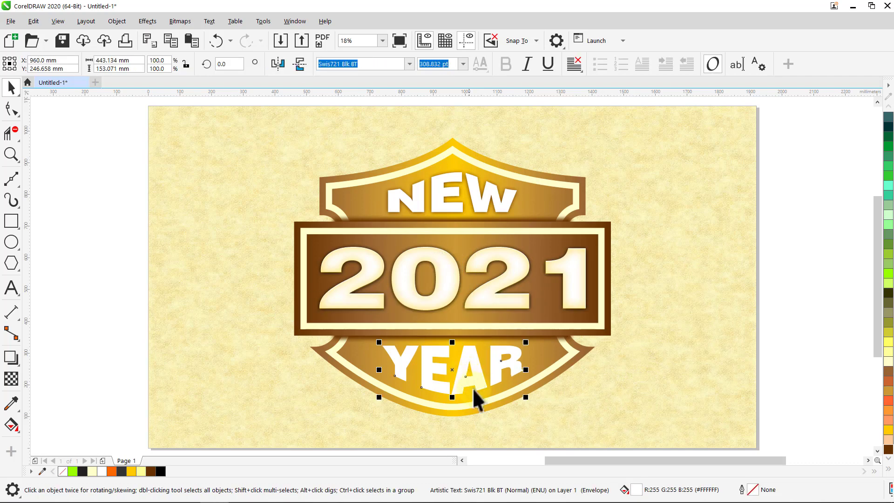
pyautogui.click(887, 450)
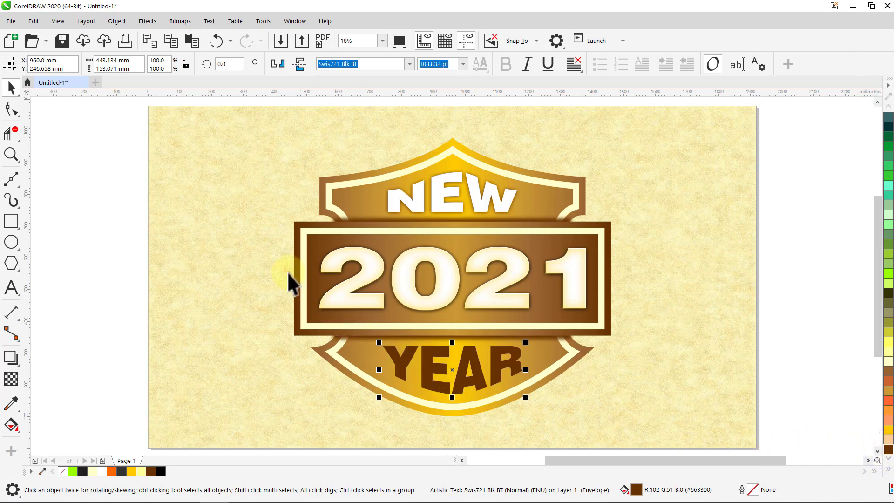
pyautogui.click(144, 21)
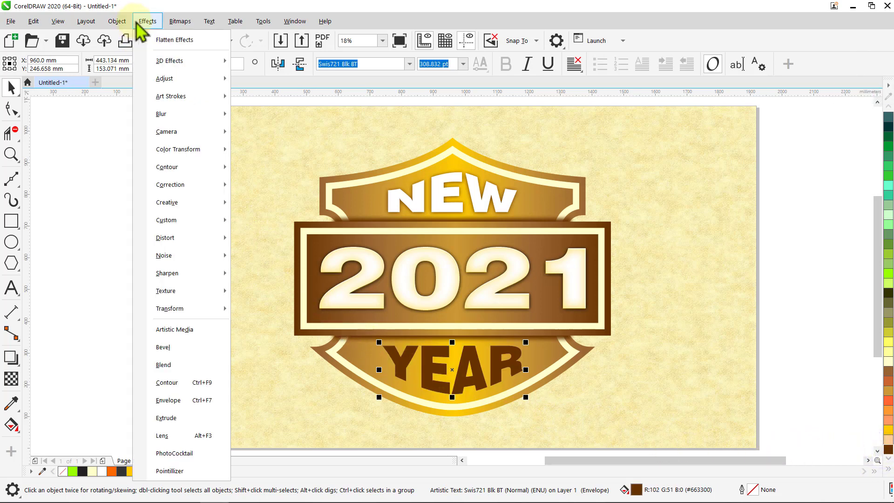
pyautogui.moveTo(166, 118)
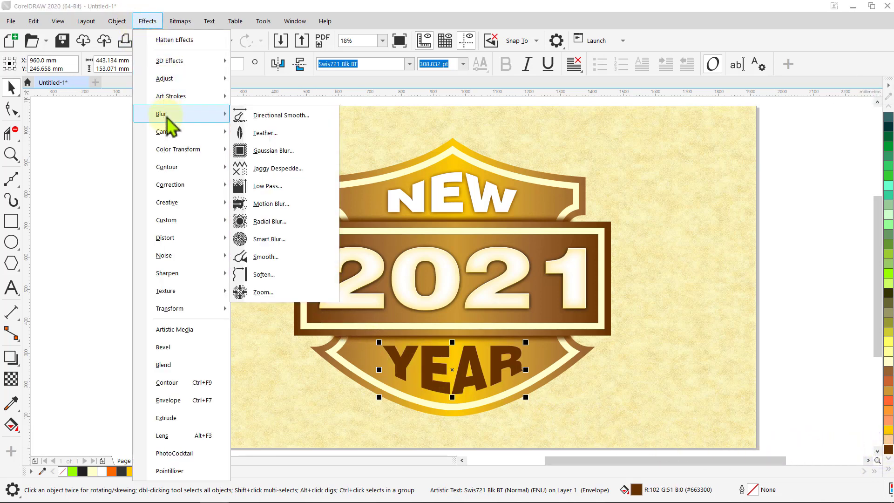
pyautogui.click(256, 150)
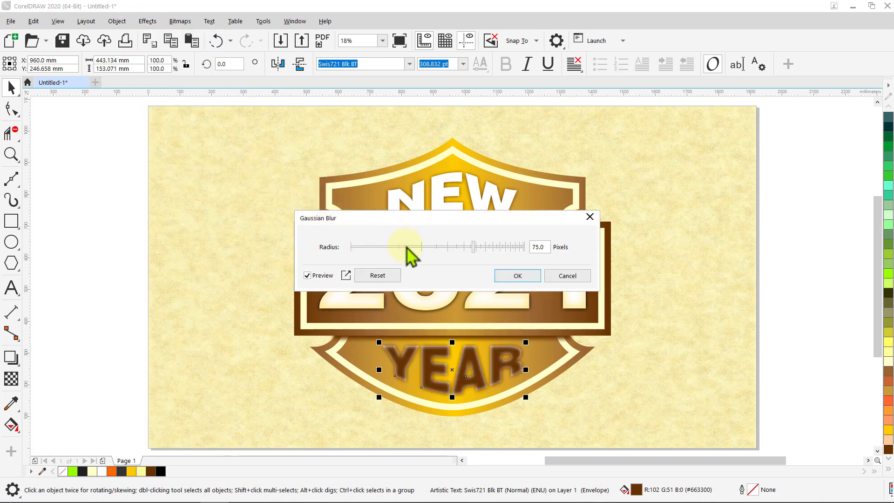
pyautogui.click(515, 277)
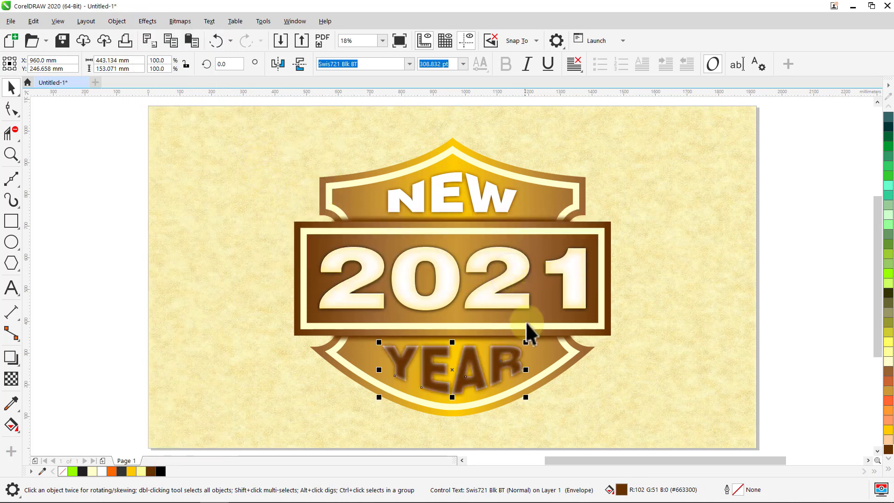
# Step: Send the blurred dark brown YEAR copy back one, behind the white YEAR text, and deselect it
pyautogui.rightClick(498, 366)
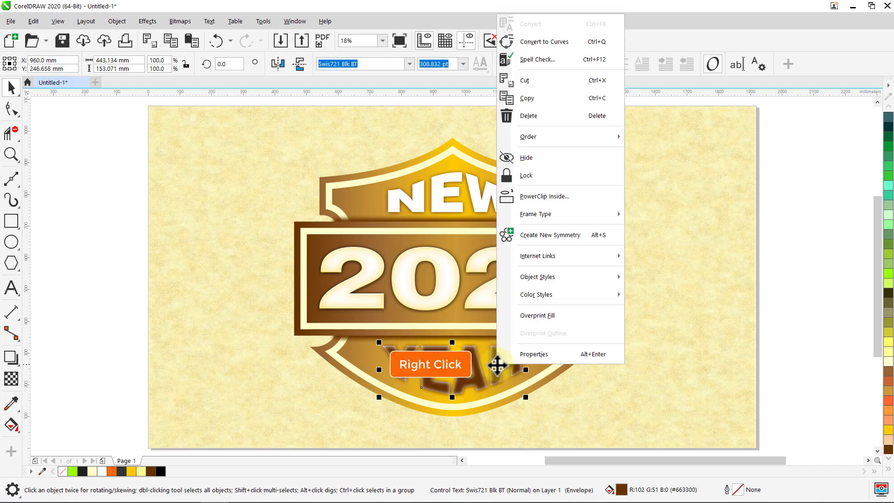
pyautogui.moveTo(577, 139)
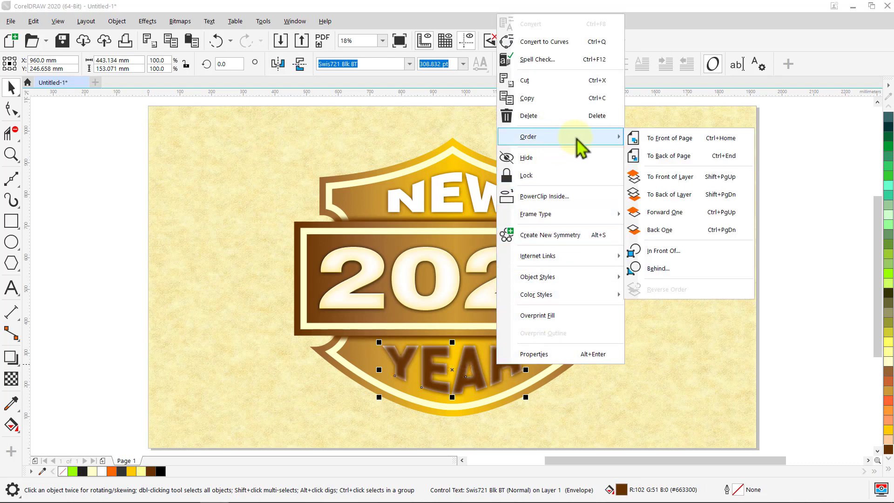
pyautogui.click(661, 230)
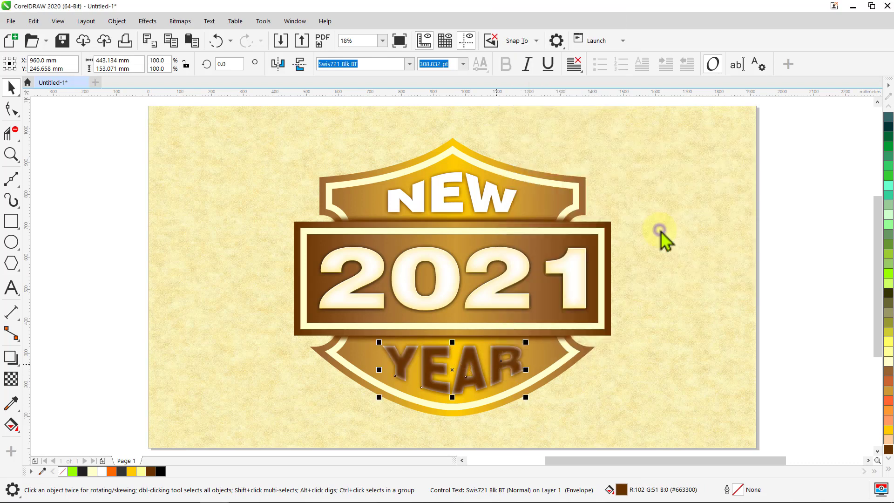
pyautogui.click(657, 228)
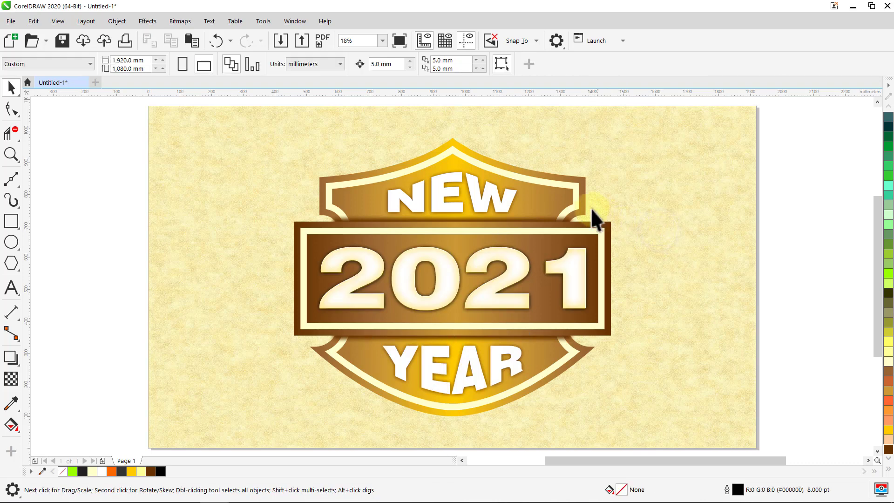
# Step: Create a dark brown (#663300) copy of the shield's pale yellow border in place and apply a 75-pixel Gaussian Blur to it
pyautogui.click(575, 194)
pyautogui.press('KP_Add')
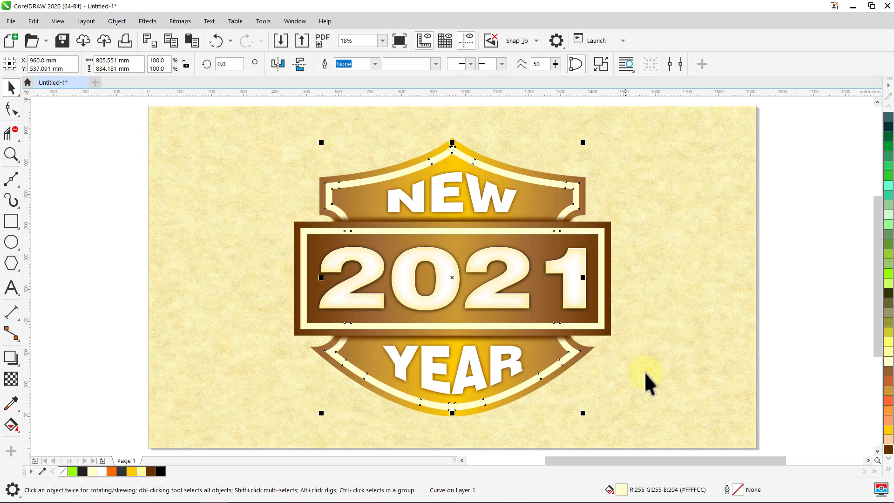
pyautogui.click(887, 450)
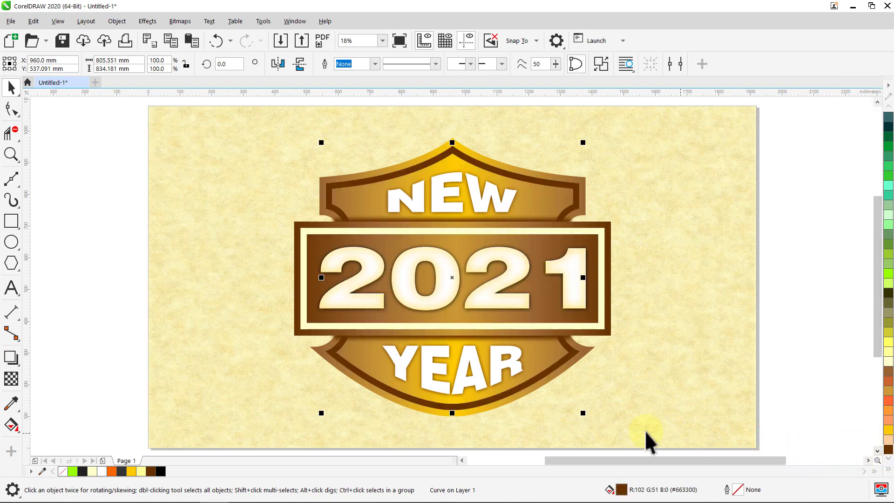
pyautogui.click(146, 22)
pyautogui.moveTo(166, 117)
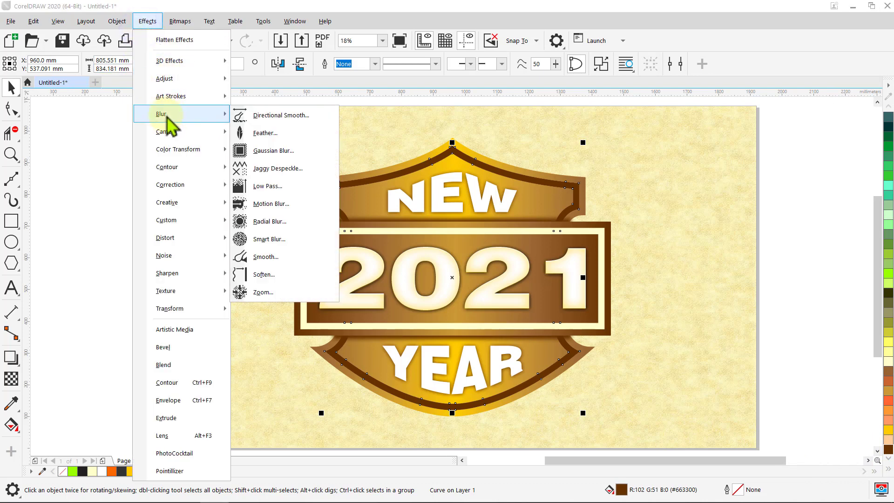
pyautogui.click(261, 150)
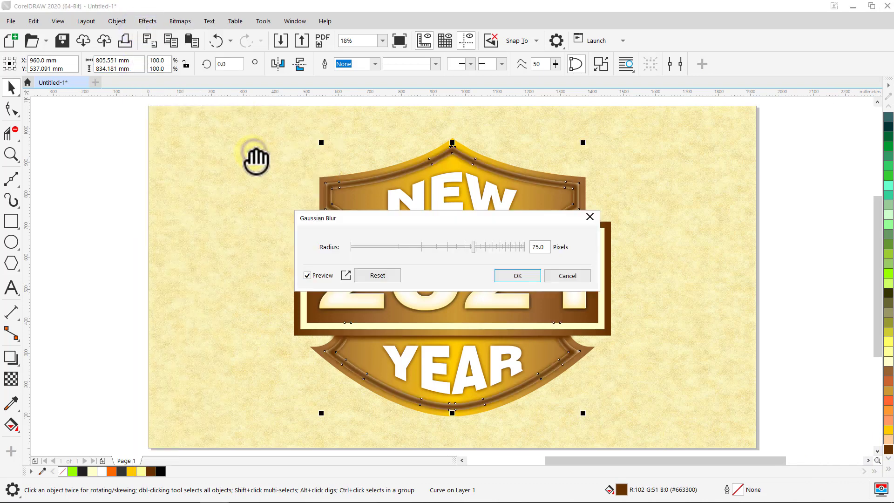
pyautogui.click(501, 275)
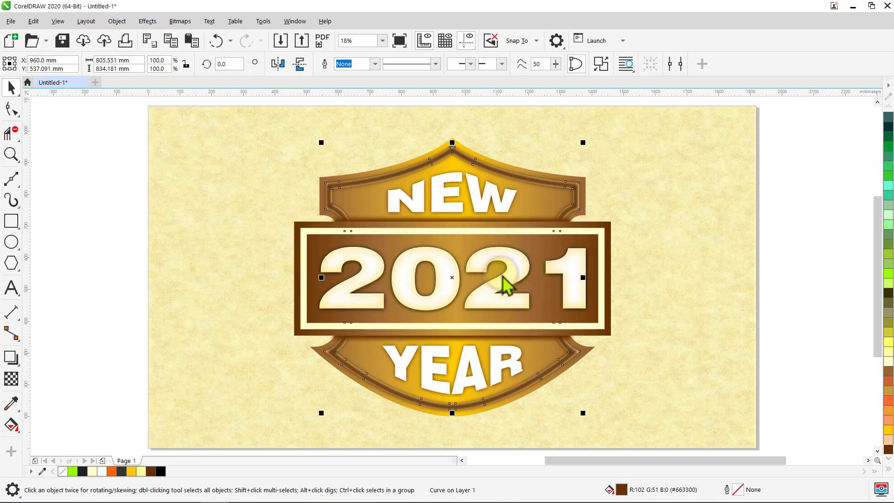
# Step: Send the blurred dark brown border copy back one, behind the shield's pale yellow border, and deselect it
pyautogui.rightClick(383, 177)
pyautogui.moveTo(404, 187)
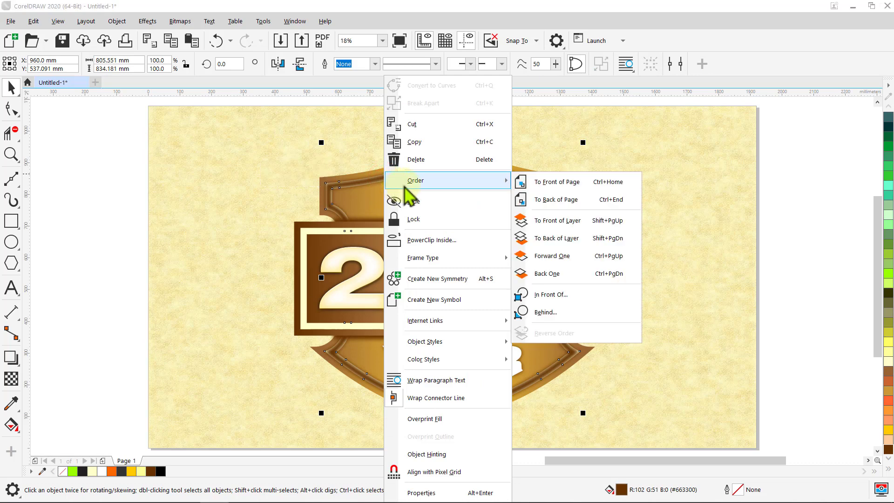
pyautogui.click(552, 274)
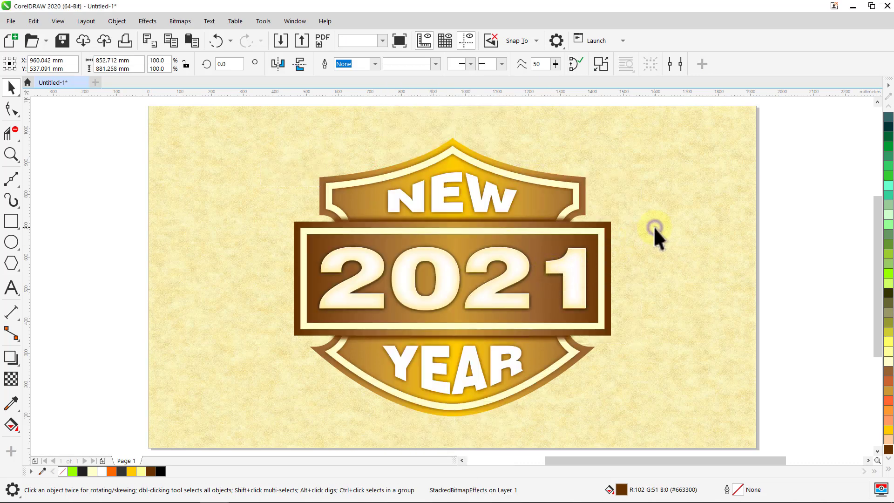
pyautogui.click(652, 226)
# Step: Create a black (#000000) copy of the banner's pale yellow frame in place and apply a 75-pixel Gaussian Blur to it
pyautogui.click(599, 247)
pyautogui.press('KP_Add')
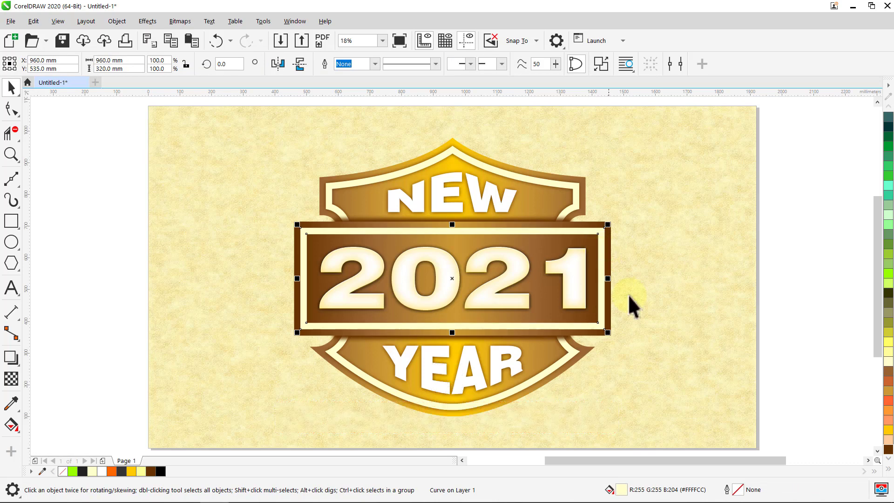
pyautogui.click(886, 470)
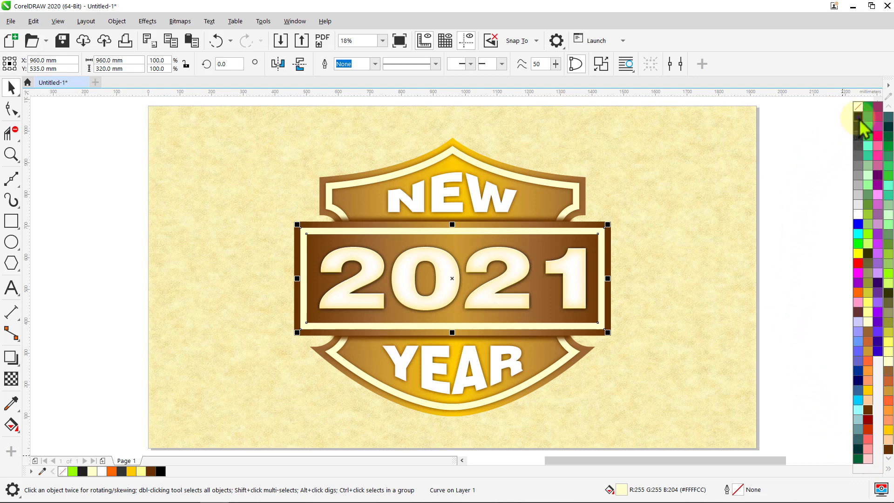
pyautogui.click(859, 122)
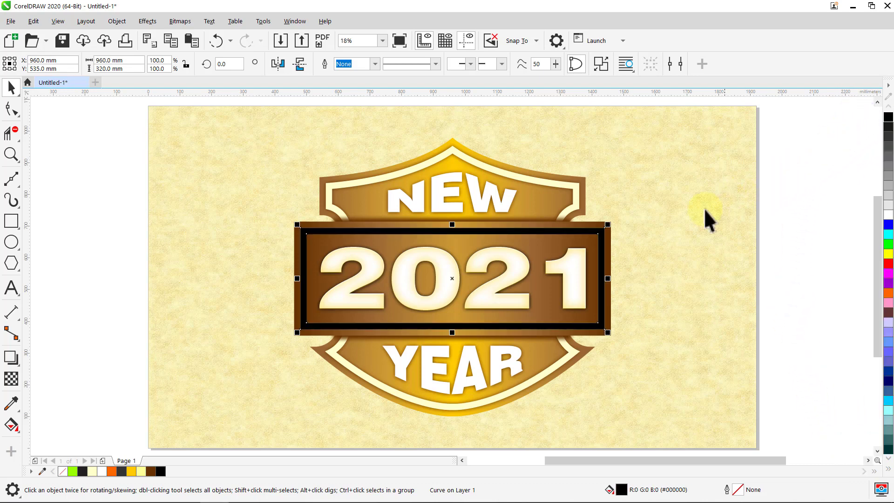
pyautogui.click(151, 25)
pyautogui.moveTo(195, 119)
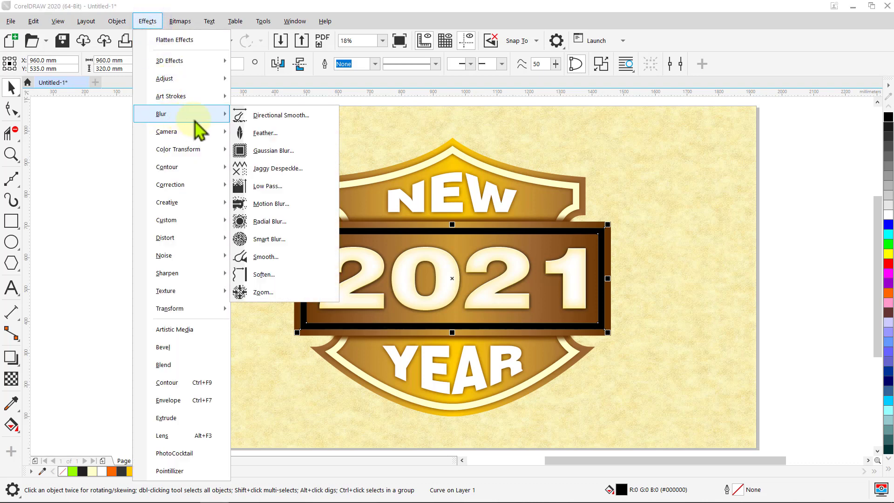
pyautogui.click(258, 150)
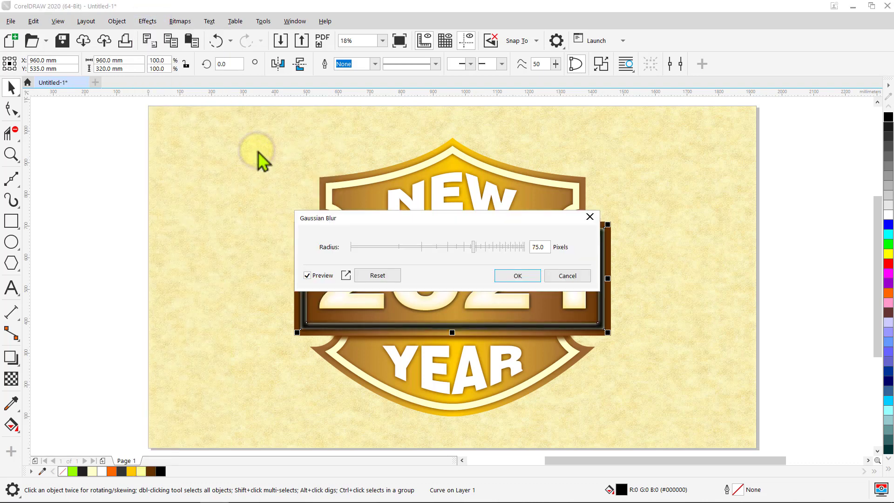
pyautogui.click(517, 277)
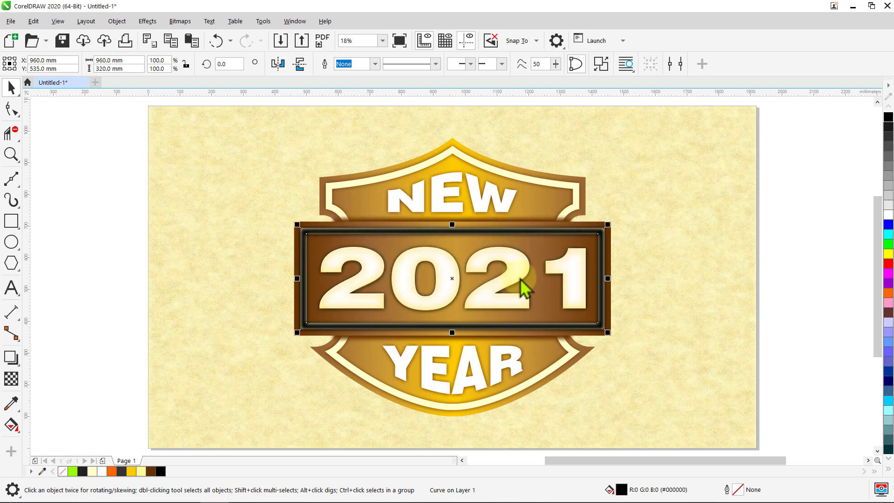
# Step: Send the blurred black frame copy back one, behind the banner's pale yellow frame
pyautogui.rightClick(439, 325)
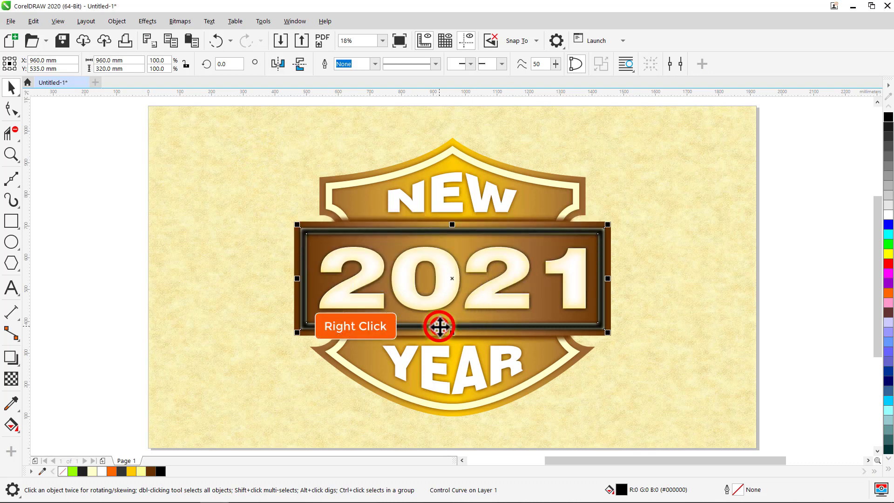
pyautogui.moveTo(488, 183)
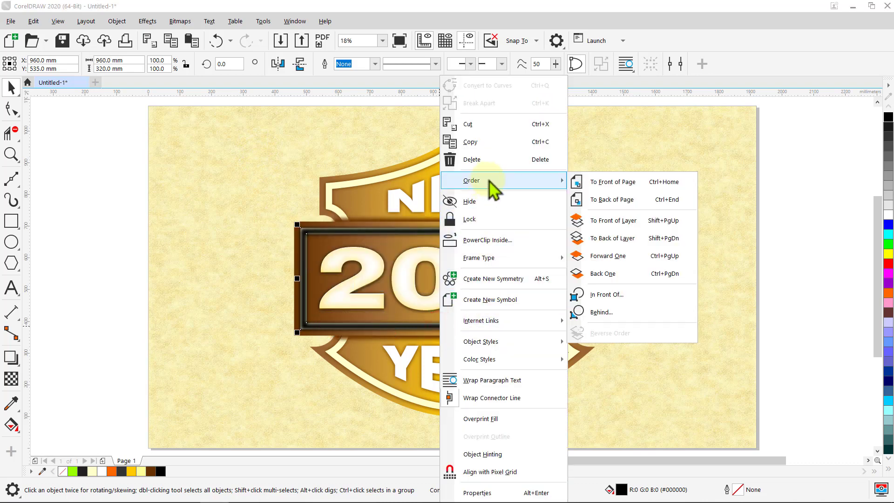
pyautogui.click(623, 274)
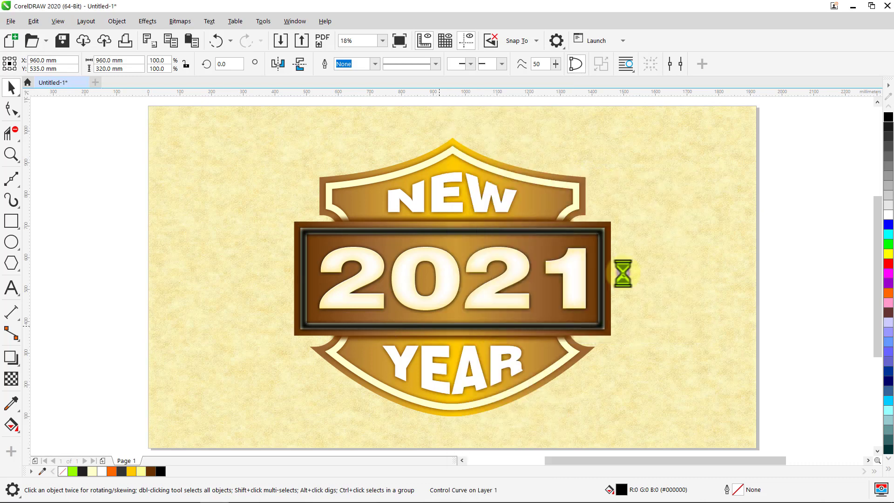
# Step: Group all the emblem objects and apply a drop shadow to the group with the Flat Bottom Right preset
pyautogui.hotkey('ctrl', 'a')
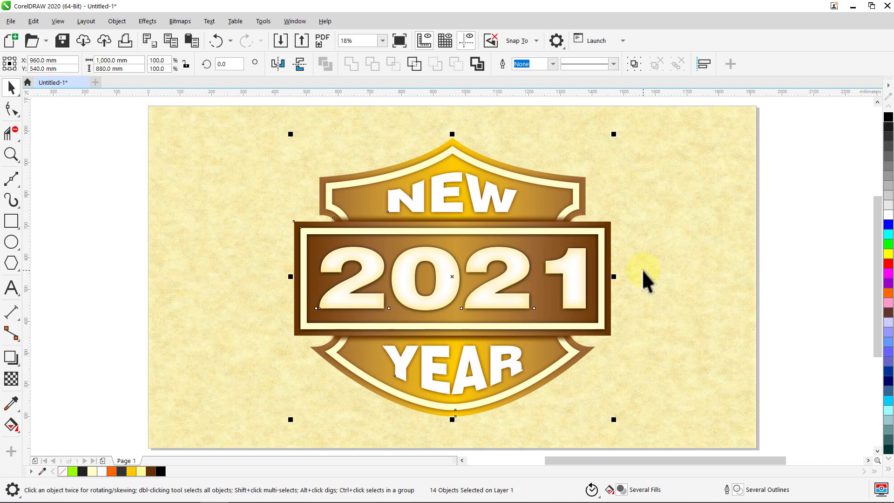
pyautogui.hotkey('ctrl', 'g')
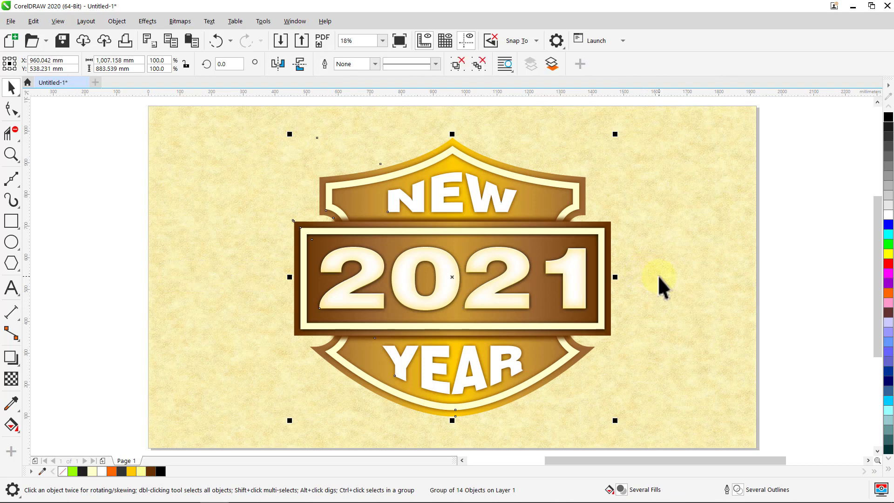
pyautogui.click(18, 359)
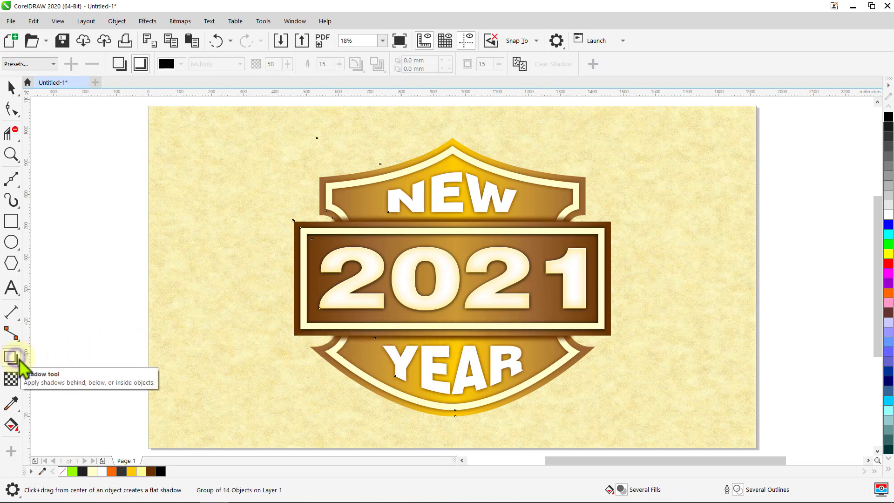
pyautogui.click(53, 64)
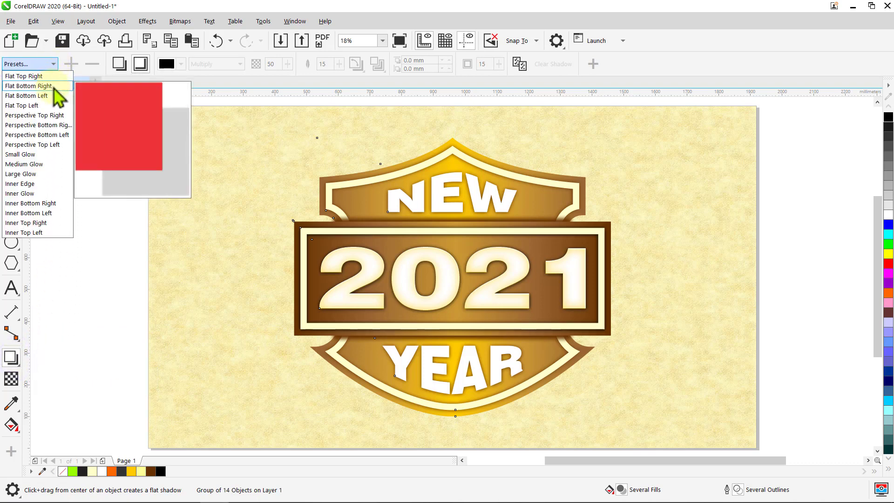
pyautogui.click(54, 87)
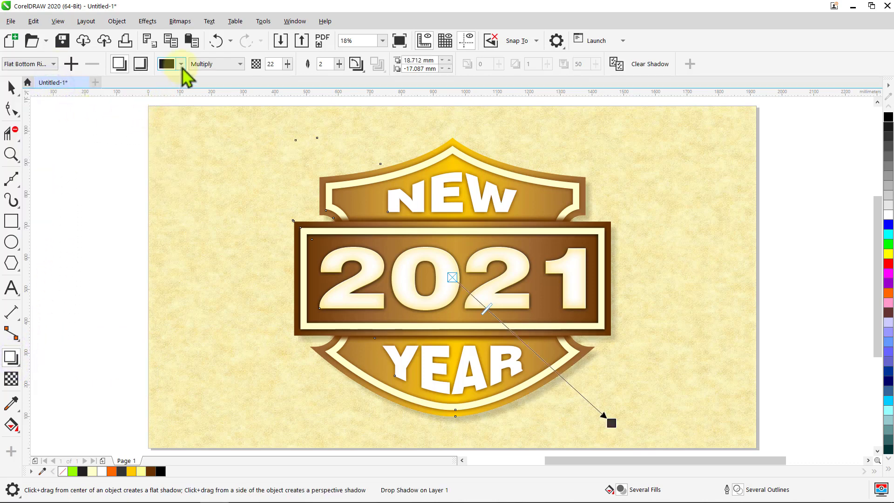
# Step: Change the drop shadow's color to dark brown from the RGB Palette
pyautogui.click(181, 65)
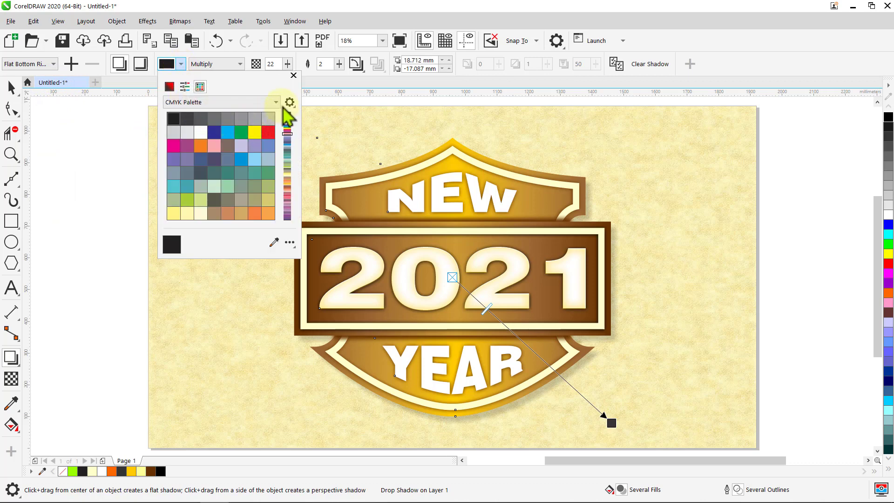
pyautogui.click(278, 103)
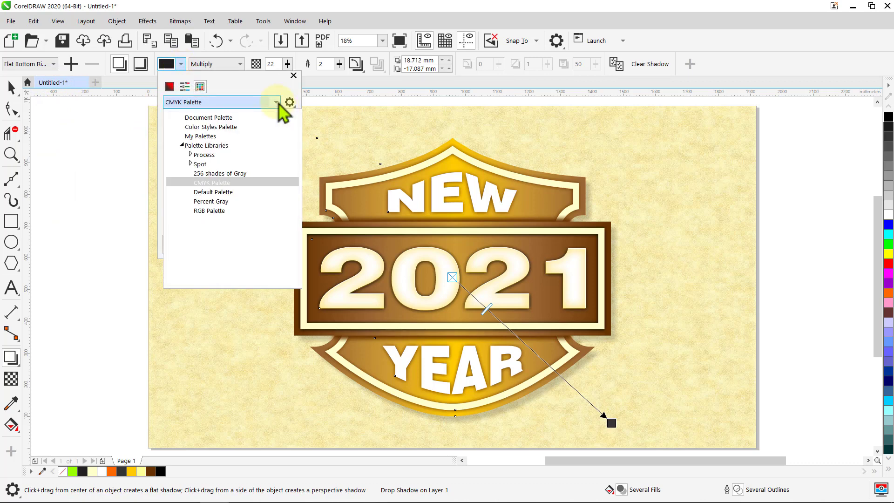
pyautogui.click(218, 212)
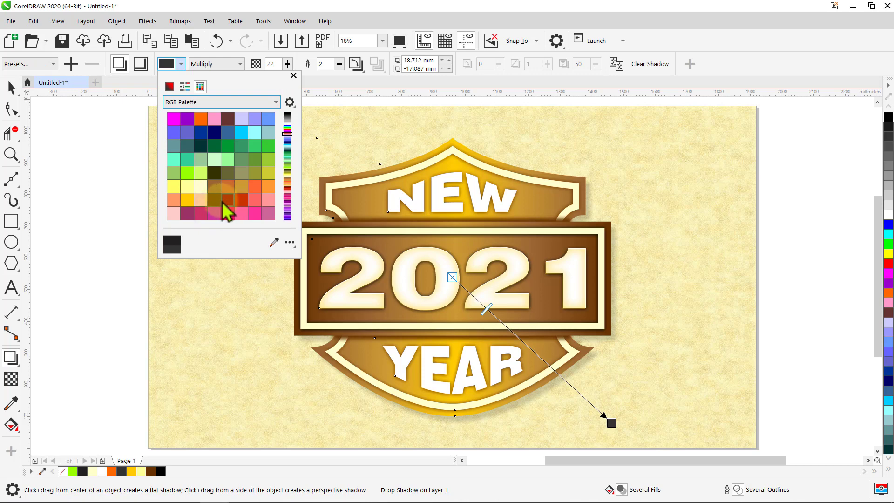
pyautogui.click(214, 200)
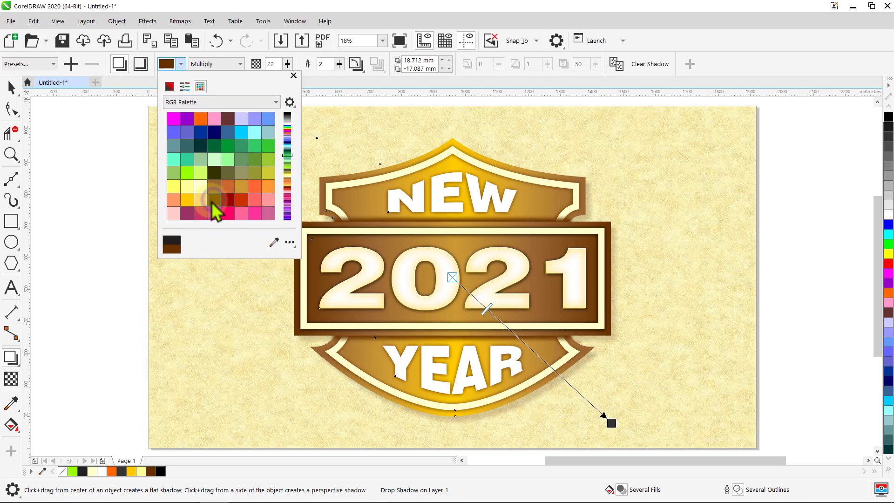
pyautogui.click(293, 76)
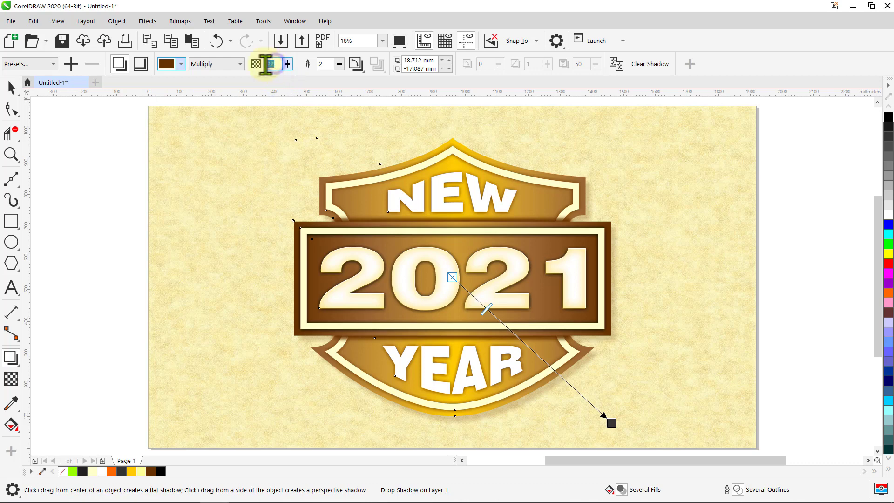
# Step: Set the drop shadow's opacity to 50 and its feathering to 5, and return to the Pick tool
pyautogui.write('50')
pyautogui.press('Return')
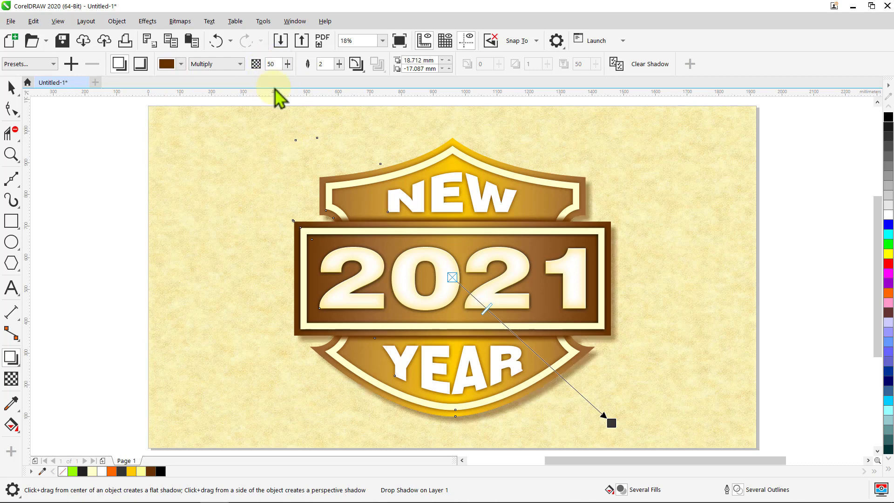
pyautogui.doubleClick(322, 63)
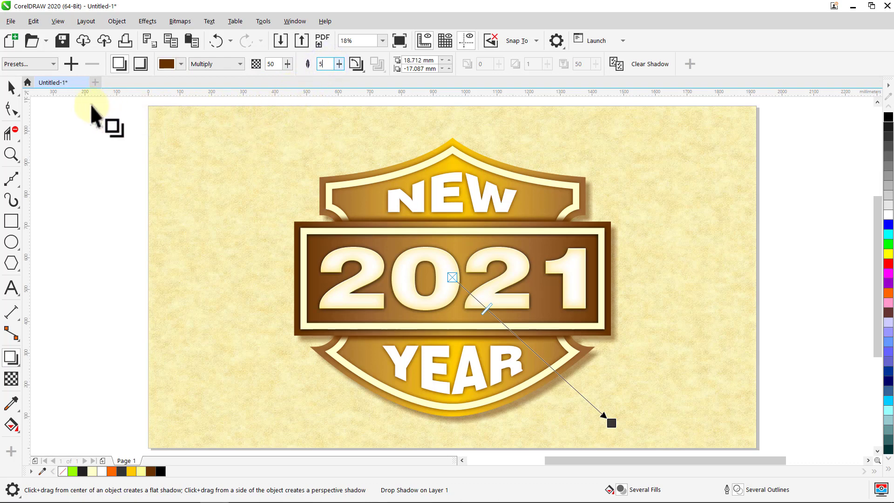
pyautogui.click(11, 87)
pyautogui.click(80, 127)
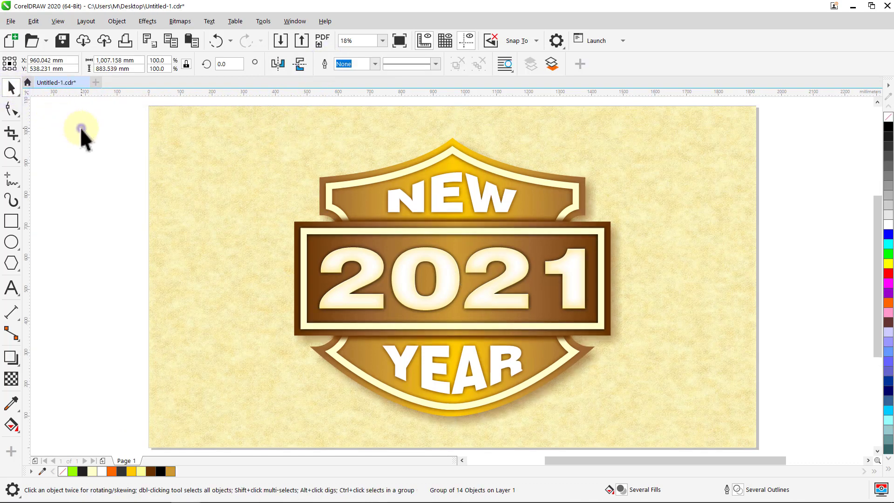
# Step: Unlock the textured pale yellow background bitmap and deselect it
pyautogui.rightClick(270, 128)
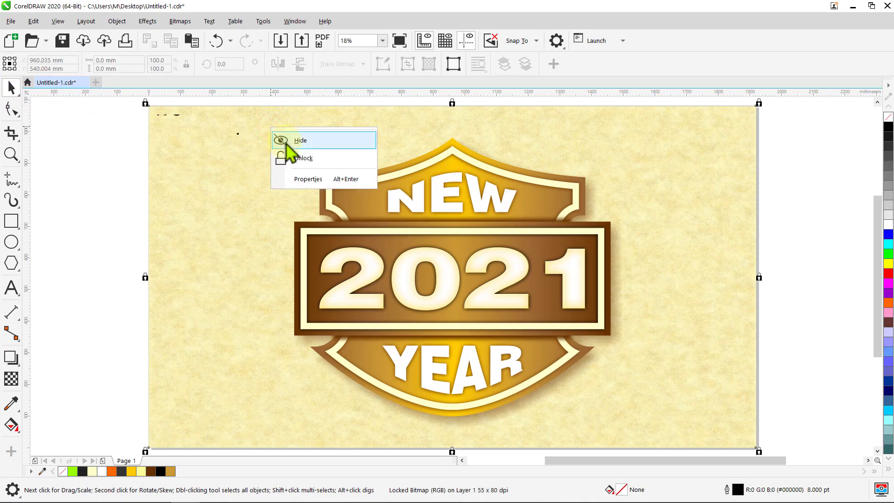
pyautogui.click(287, 158)
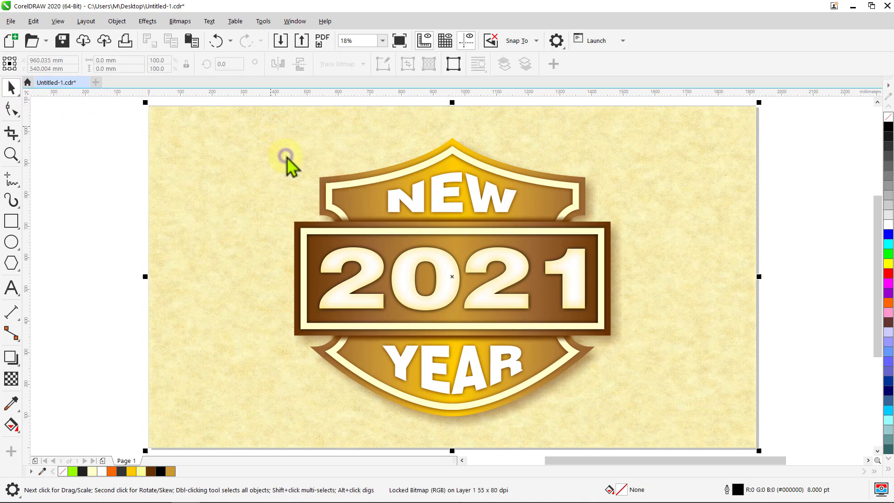
pyautogui.click(49, 116)
# Step: Group the background, emblem and shadow together, deselect the group, and show the finished design in full-screen preview
pyautogui.hotkey('ctrl', 'a')
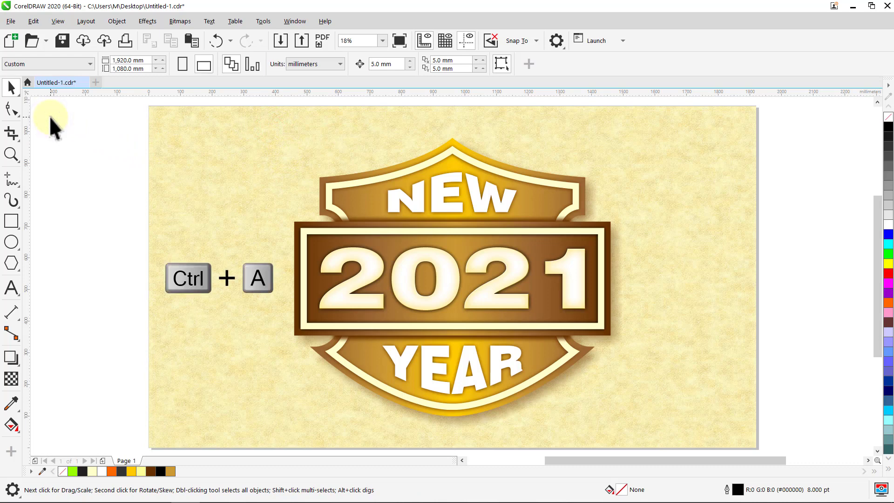
pyautogui.hotkey('ctrl', 'g')
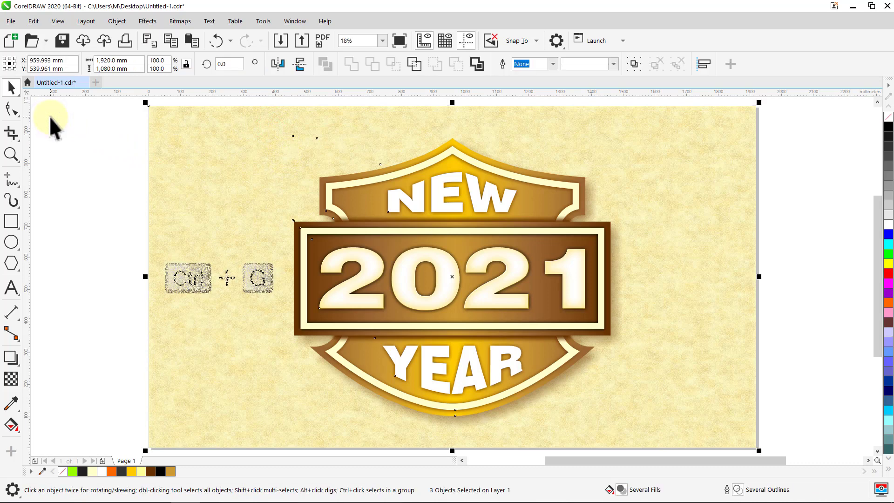
pyautogui.click(49, 115)
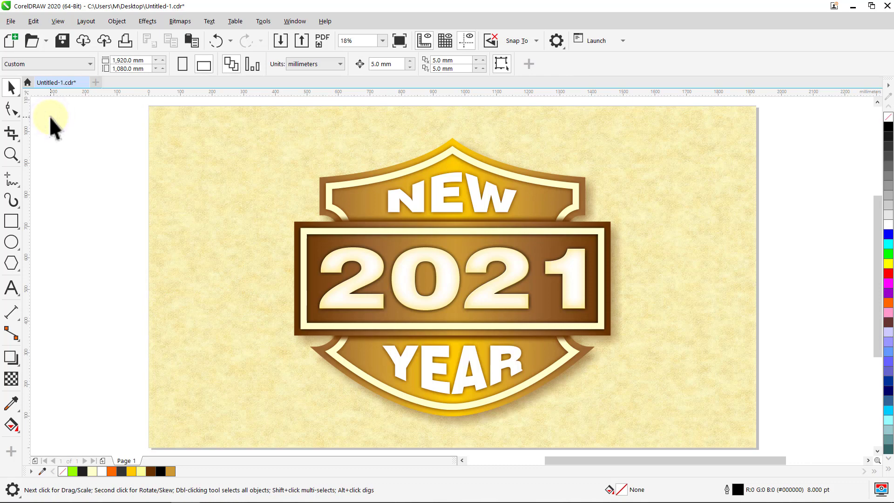
pyautogui.press('F9')
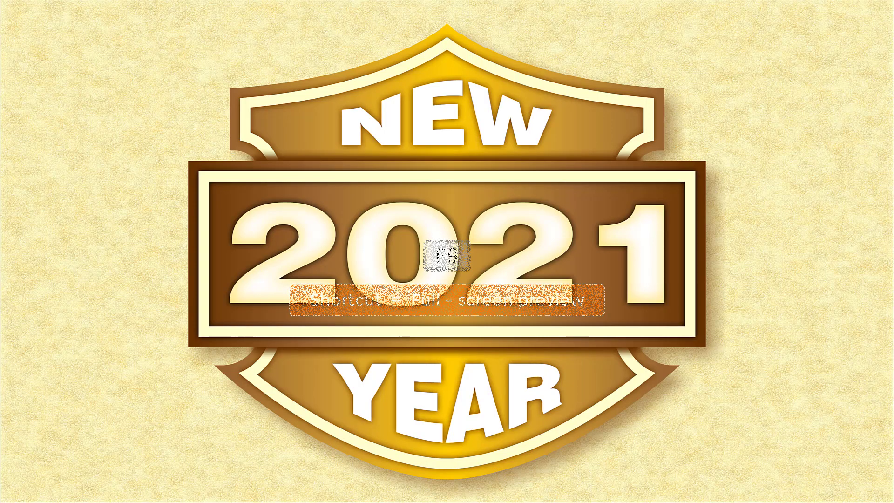